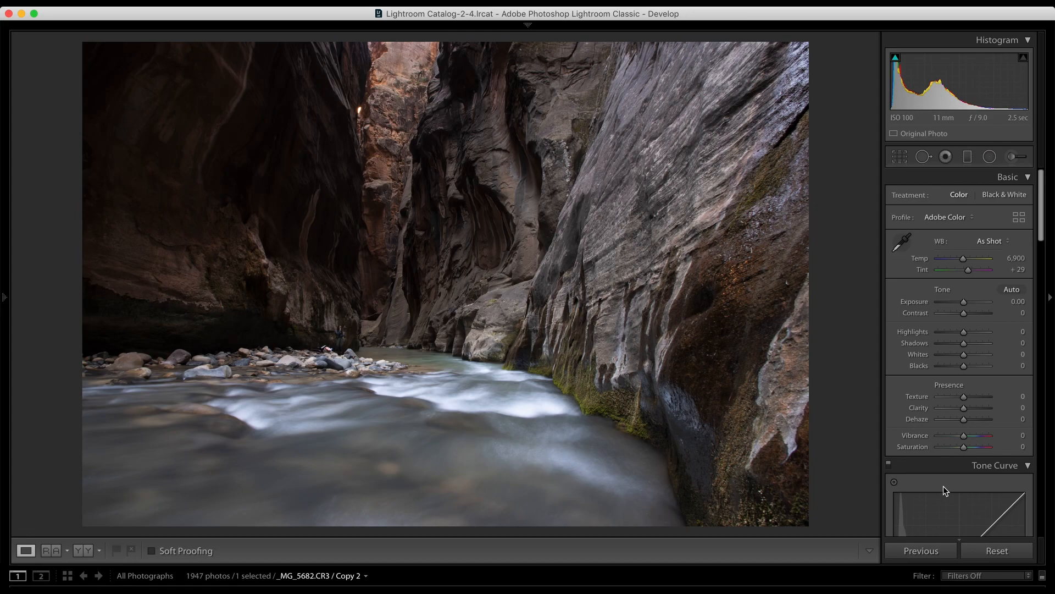
Step: Try the Adobe Neutral, Adobe Landscape and Adobe Vivid profiles on the canyon photo, and restore Adobe Color
mouse_move(636, 27)
click(948, 223)
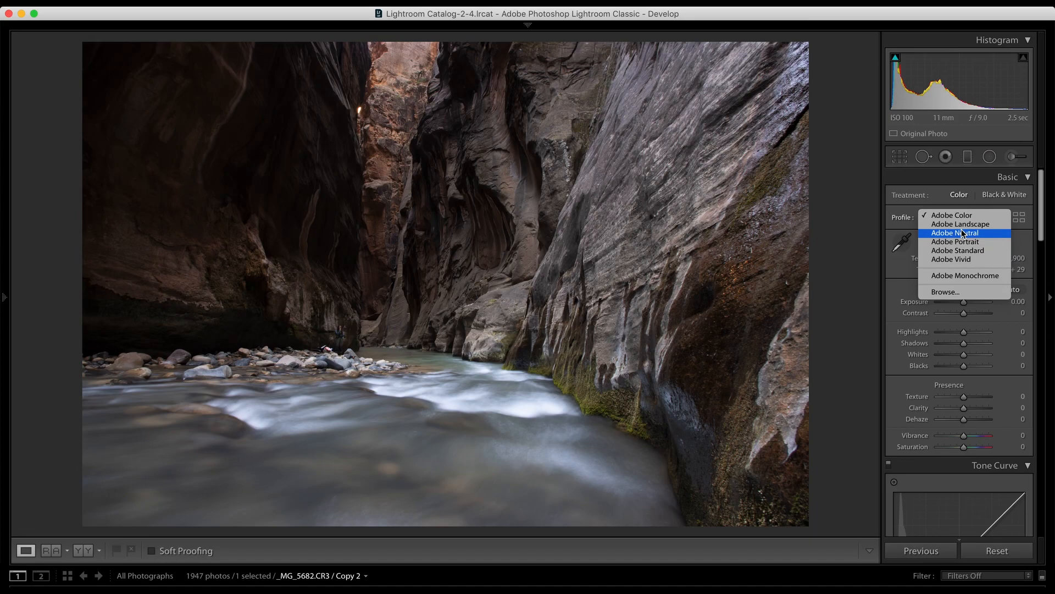
click(962, 233)
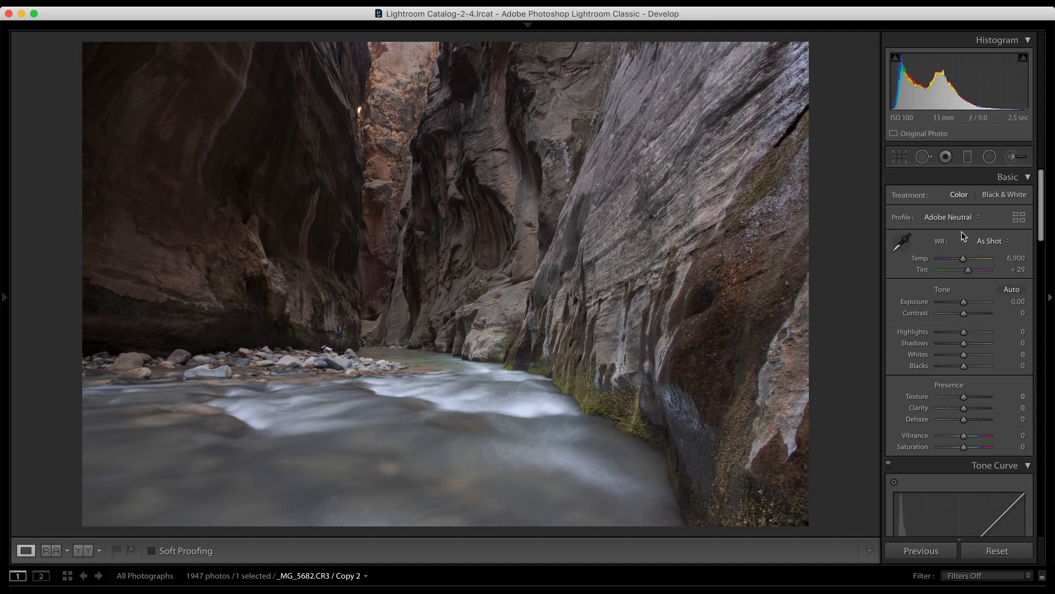
click(951, 218)
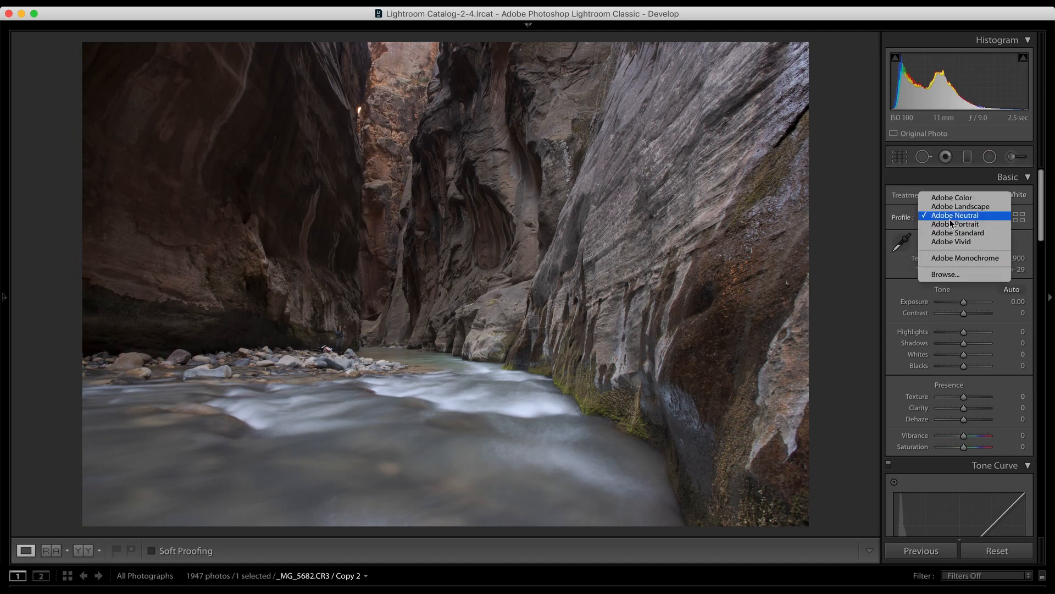
click(950, 207)
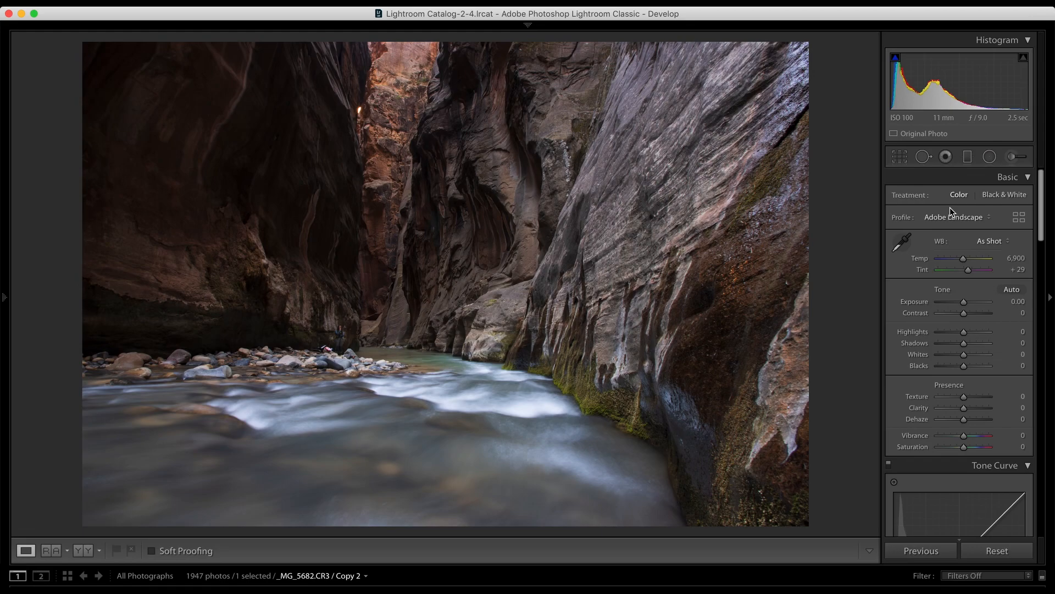
click(950, 216)
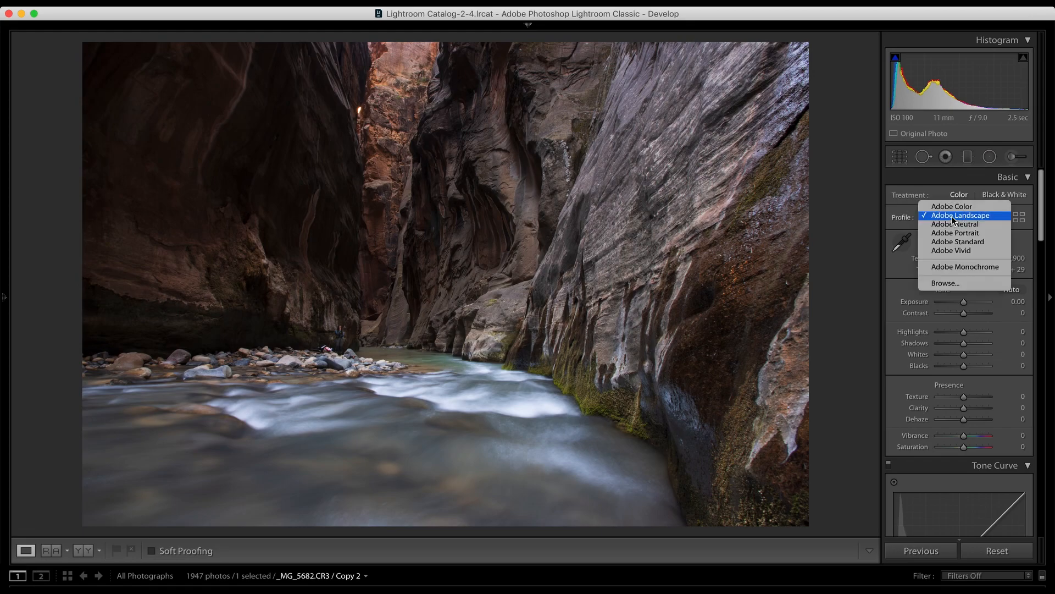
click(964, 251)
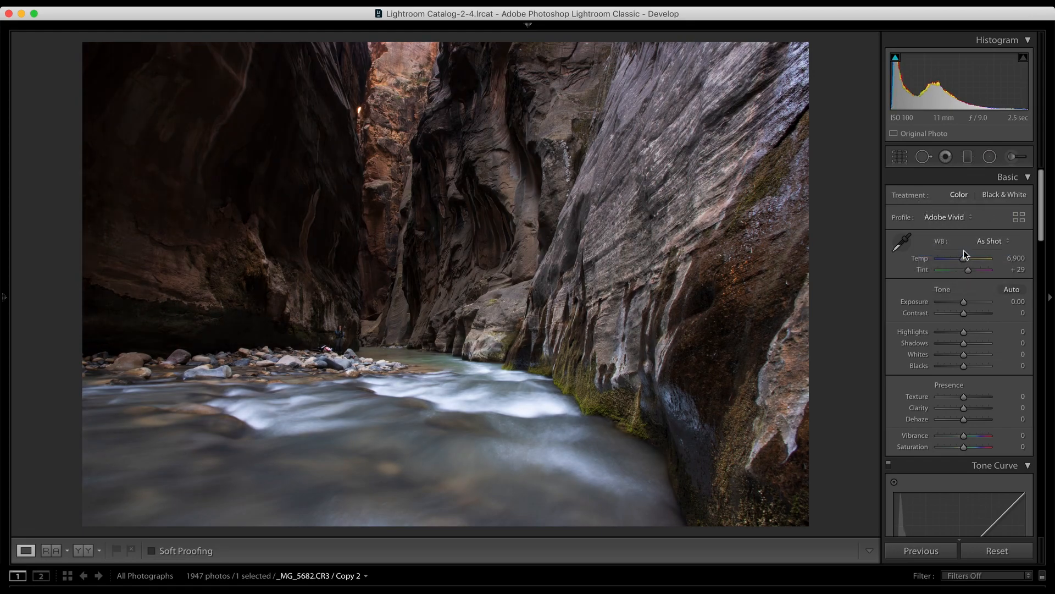
click(947, 216)
click(941, 172)
scroll(1001, 400, down, 3)
scroll(1001, 400, up, 3)
scroll(1001, 401, down, 1)
Step: Try the Auto white balance preset and switch the white balance back to As Shot
click(988, 241)
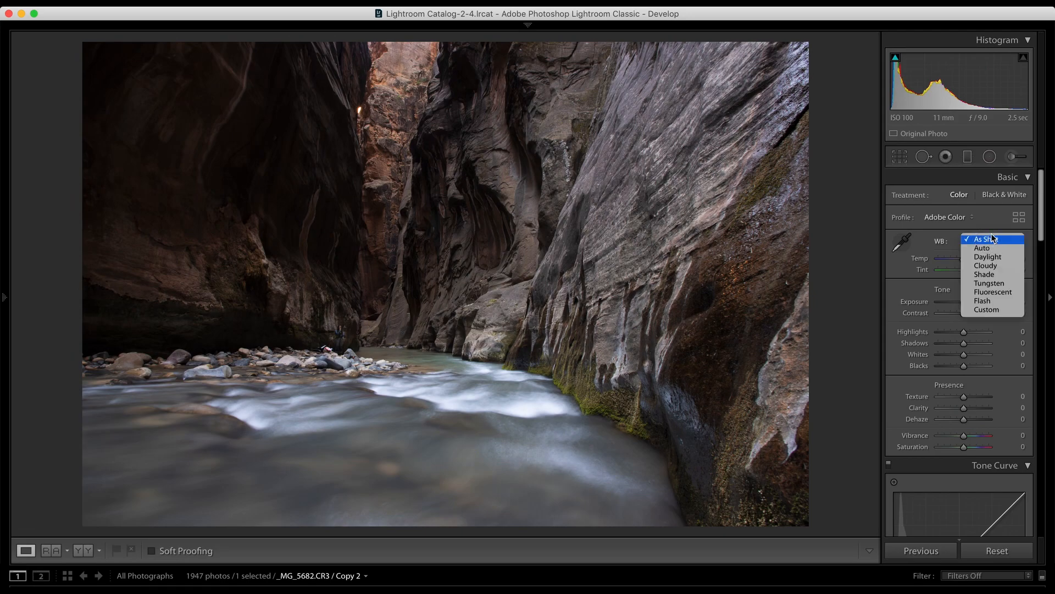
click(992, 249)
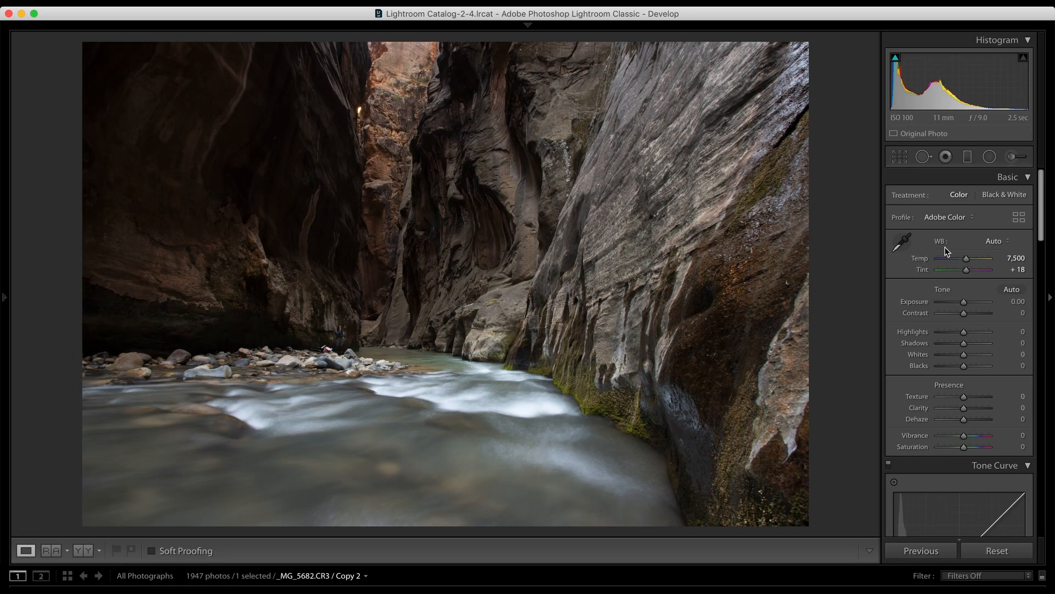
click(995, 244)
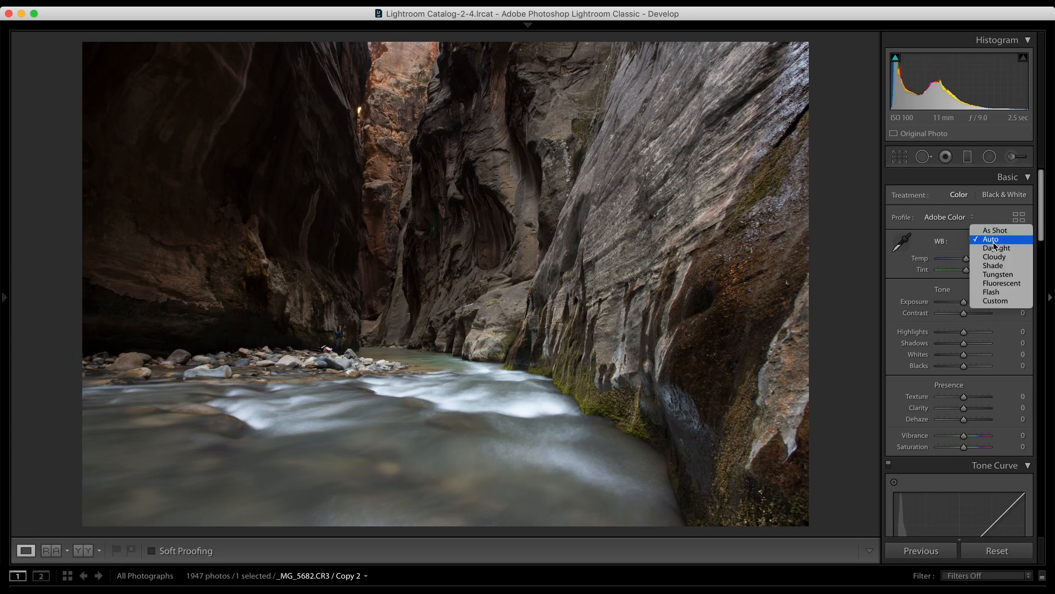
click(992, 232)
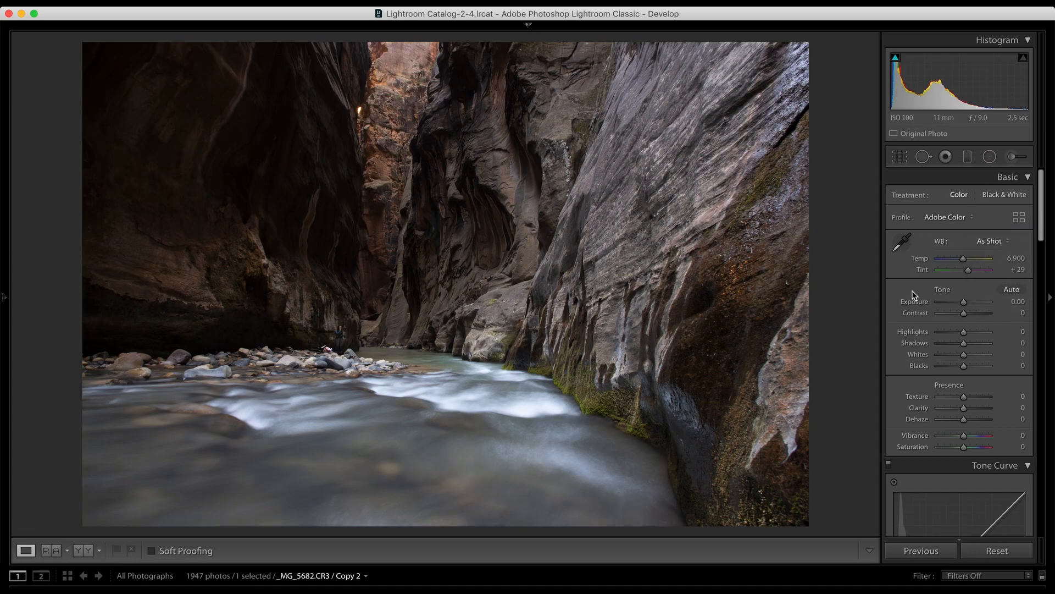
Step: Try a warmer Temp of 9,435 and a Tint of +18, and undo both changes
scroll(915, 295, down, 1)
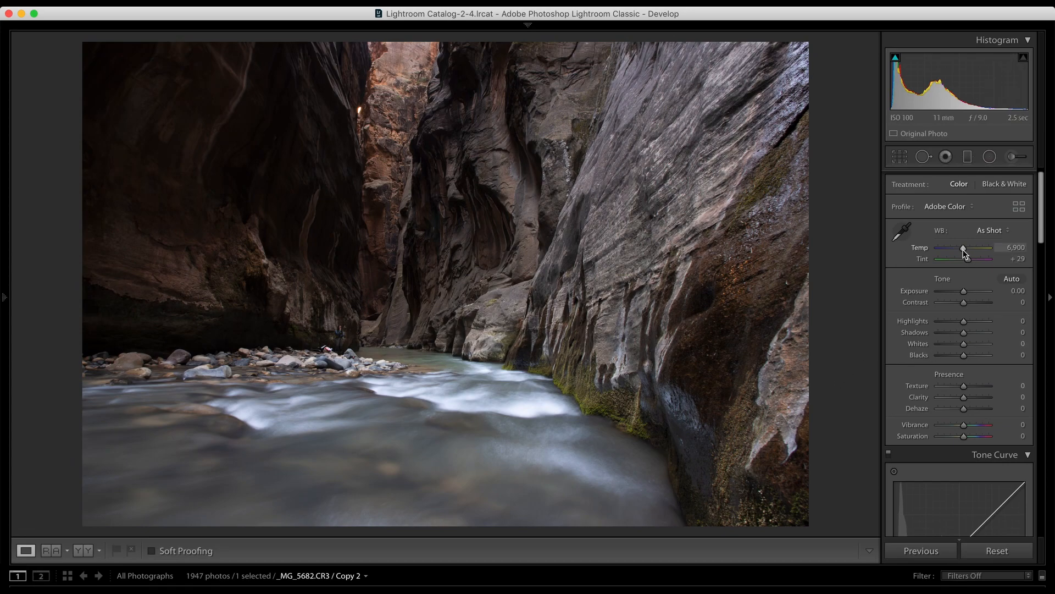
mouse_move(963, 252)
mouse_down()
mouse_move(976, 265)
mouse_move(967, 263)
mouse_up()
key(super+z)
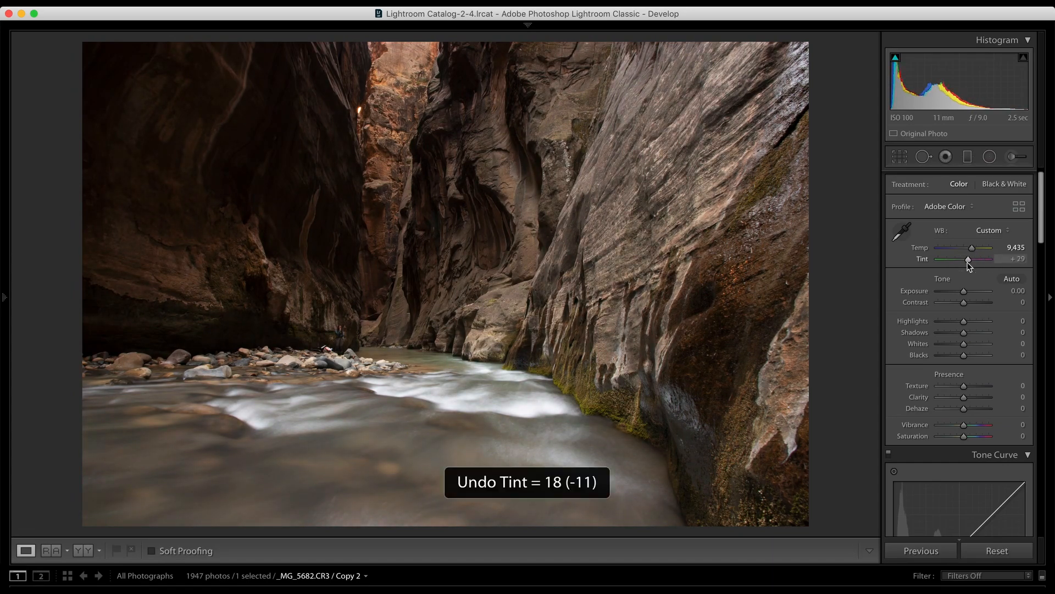
key(super+z)
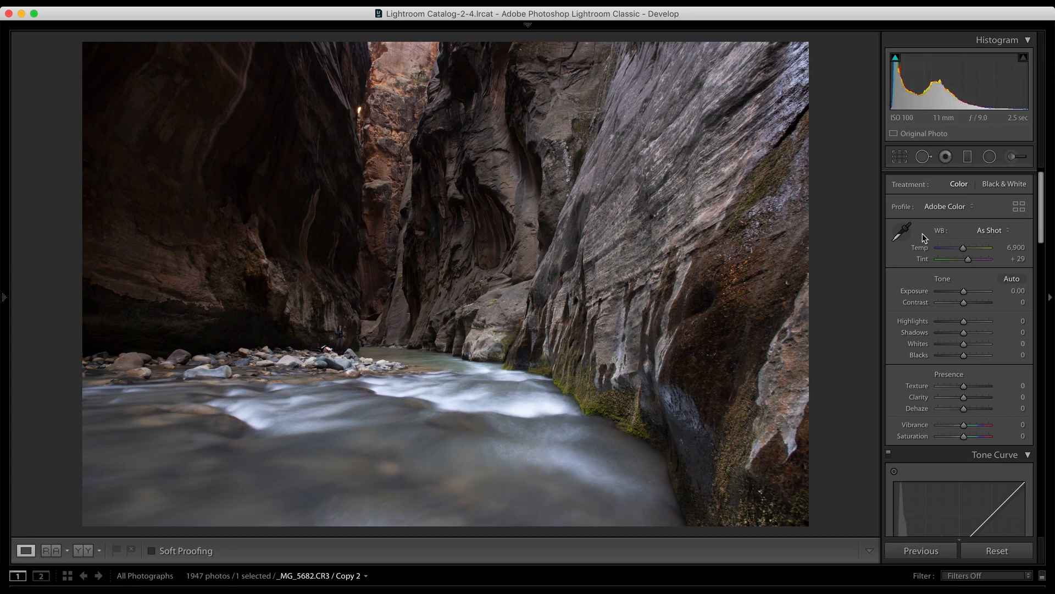
Step: Set Exposure to +0.60, and try Contrast at −73 before resetting it to 0
drag(964, 291, 968, 294)
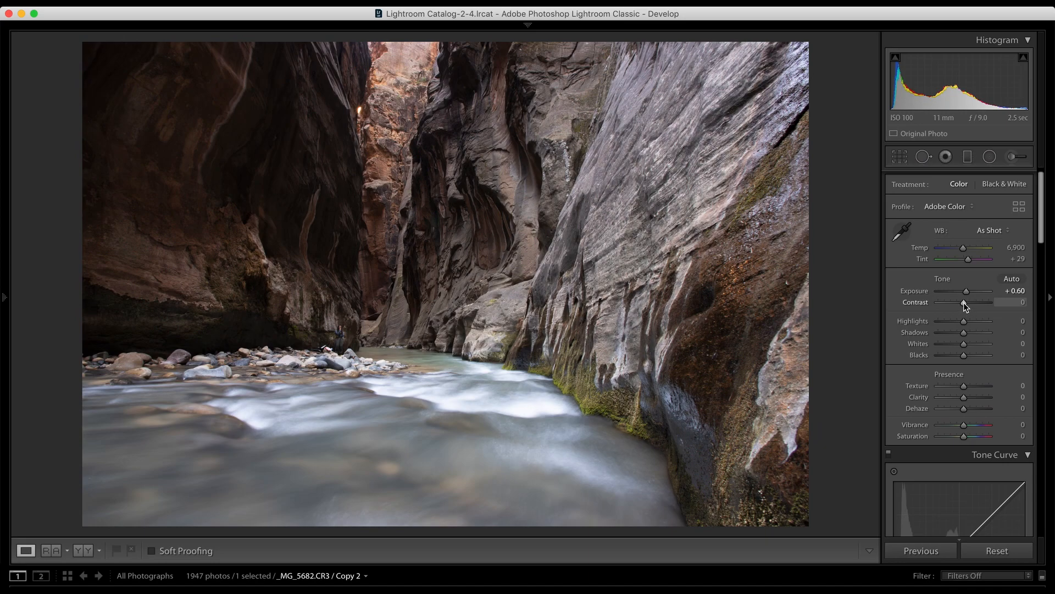
drag(966, 306, 945, 306)
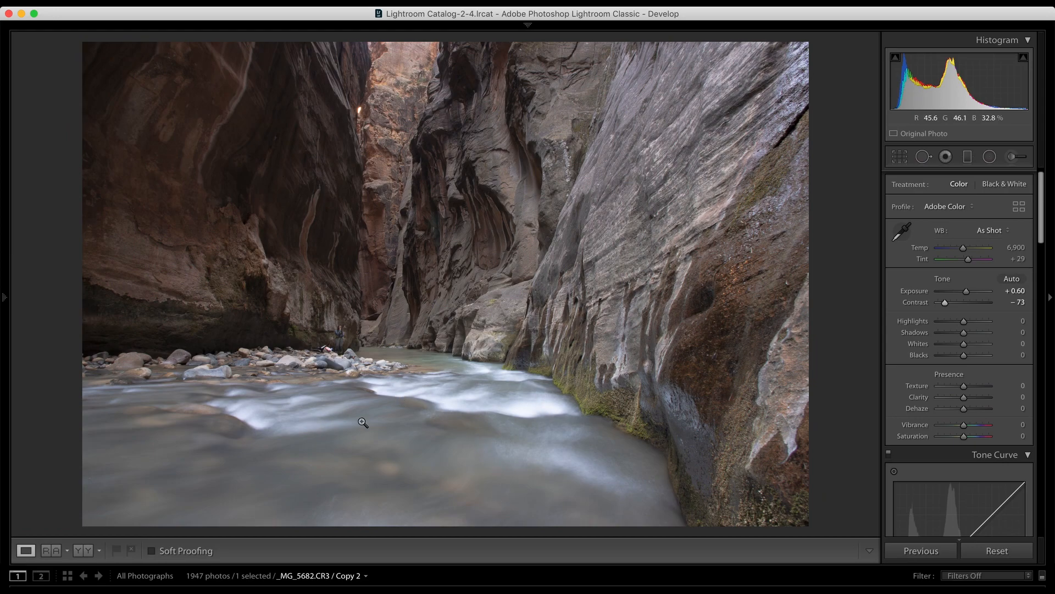
click(1019, 302)
text(0)
key(Return)
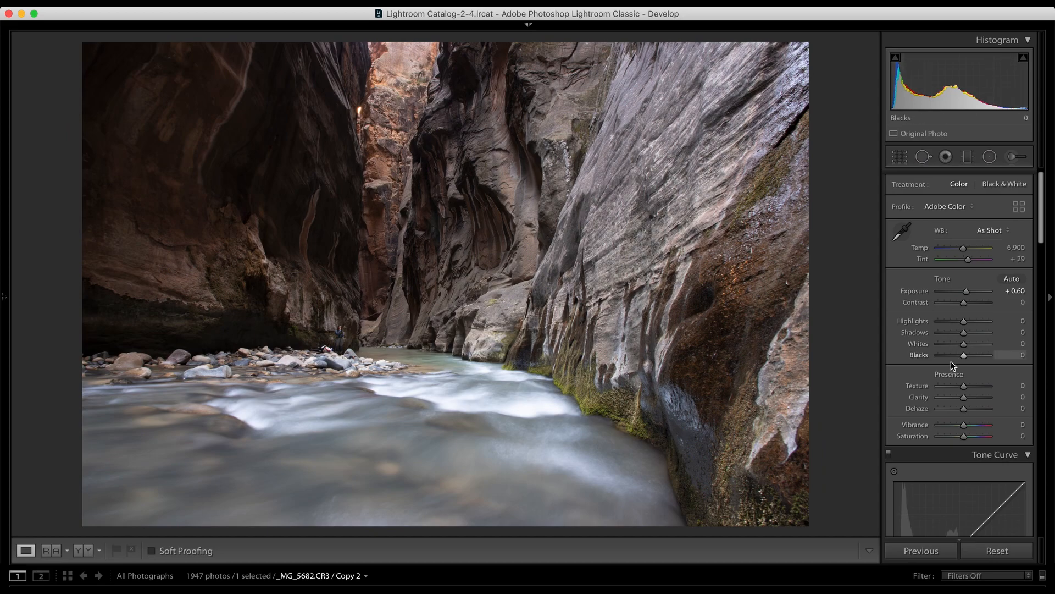
Step: Set the tone adjustments to Highlights −71, Shadows +100 and Whites +4
scroll(948, 366, down, 2)
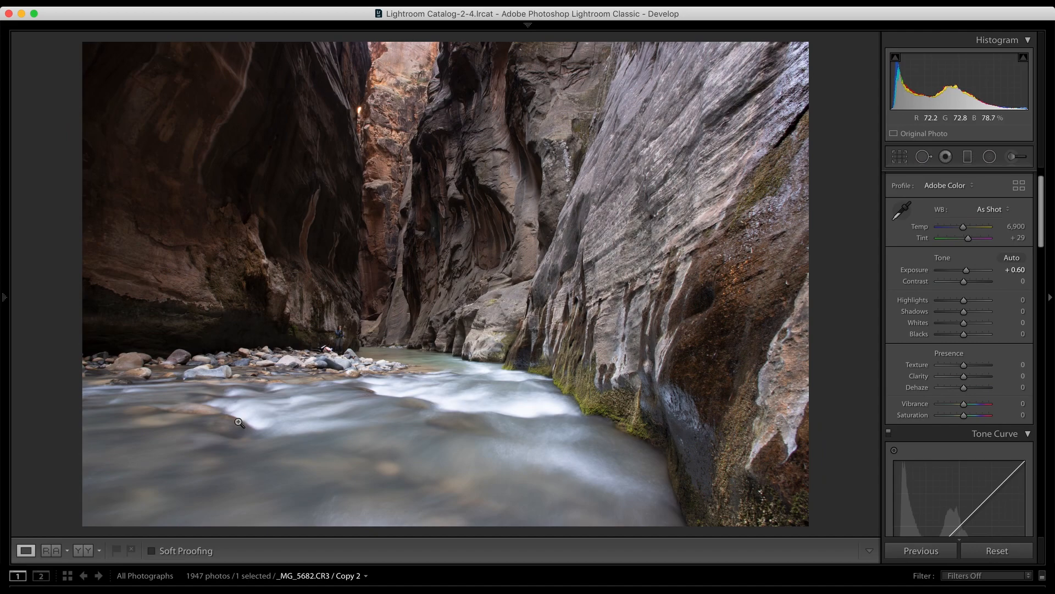
drag(964, 300, 943, 310)
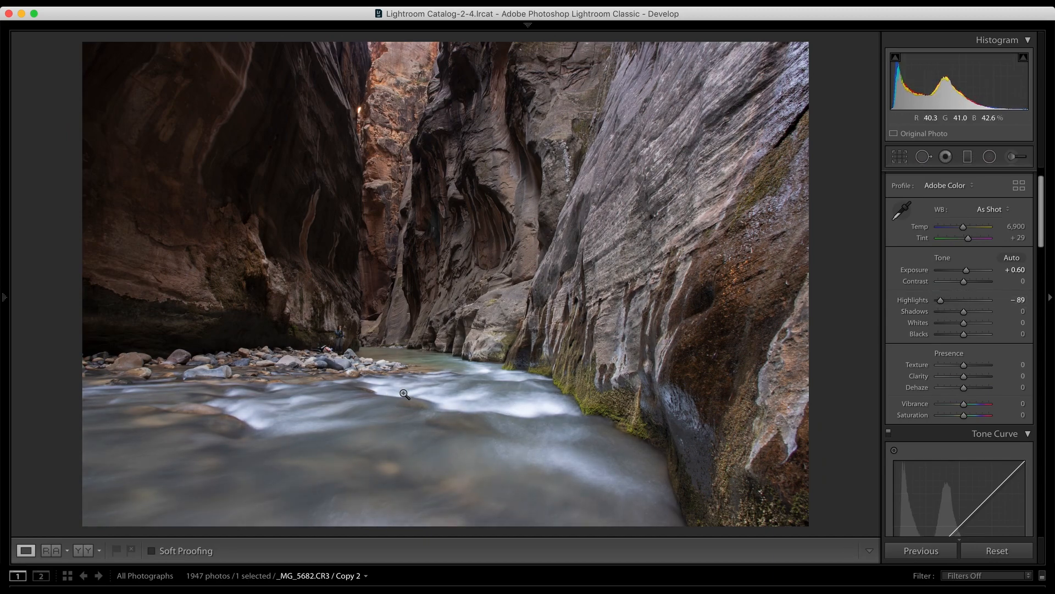
mouse_move(954, 304)
mouse_down()
mouse_move(937, 301)
mouse_move(954, 301)
mouse_move(946, 299)
mouse_up()
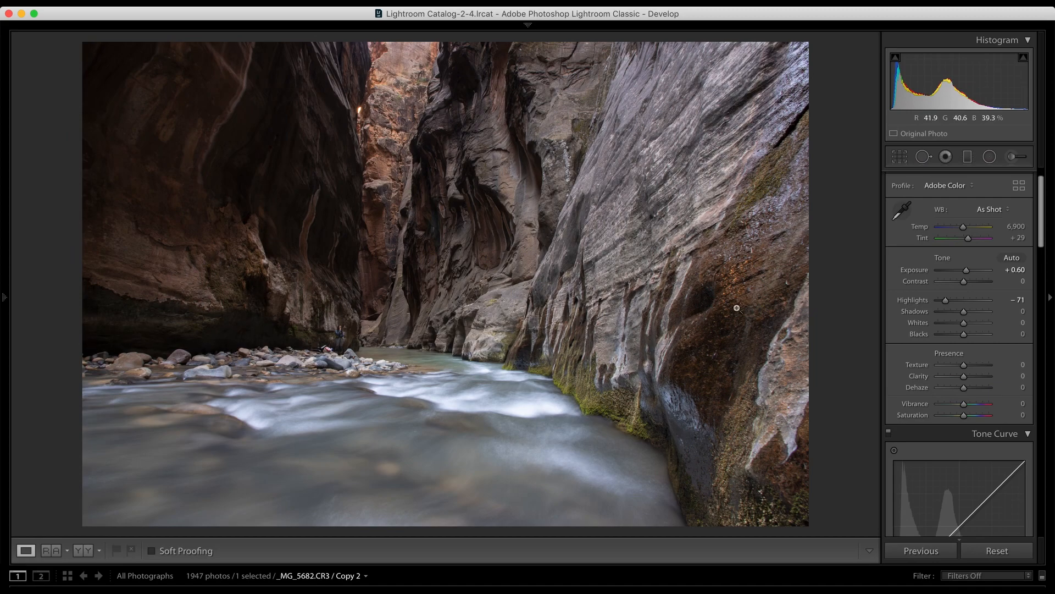
drag(964, 312, 1006, 314)
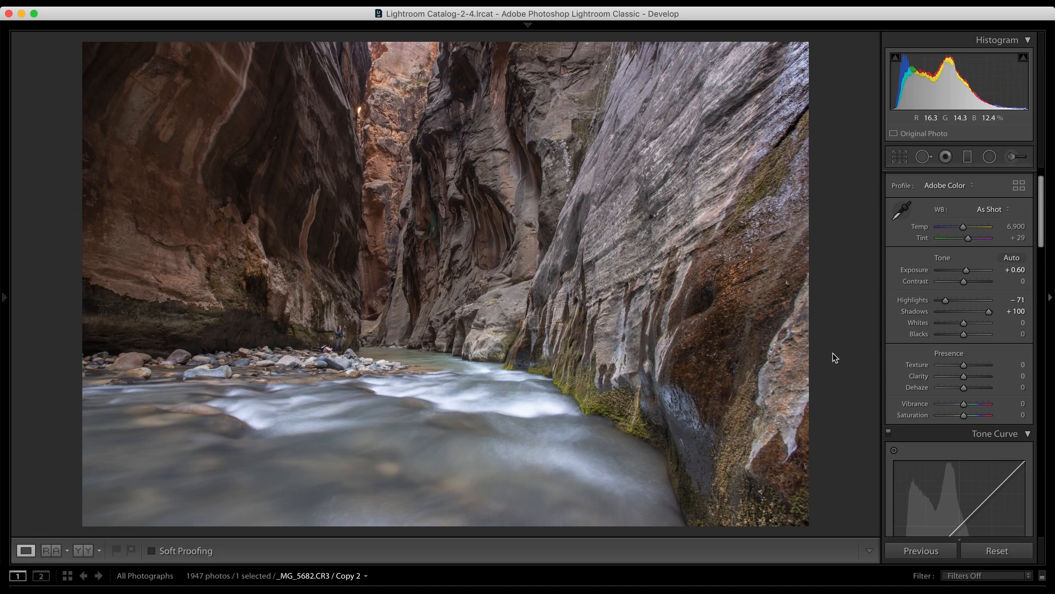
mouse_move(965, 326)
mouse_down()
mouse_move(978, 325)
mouse_move(965, 330)
mouse_up()
mouse_move(963, 335)
mouse_down()
mouse_move(951, 336)
mouse_move(979, 339)
mouse_move(945, 336)
mouse_move(965, 344)
mouse_up()
Step: Try Texture at +23 while inspecting the mossy rock wall beside the river up close
scroll(948, 383, down, 1)
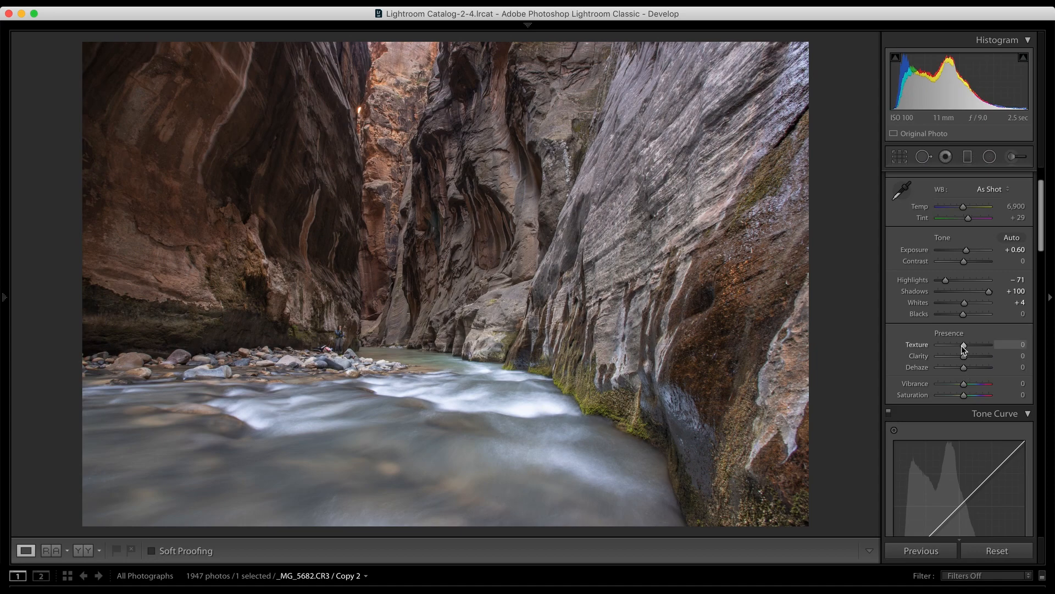
click(663, 268)
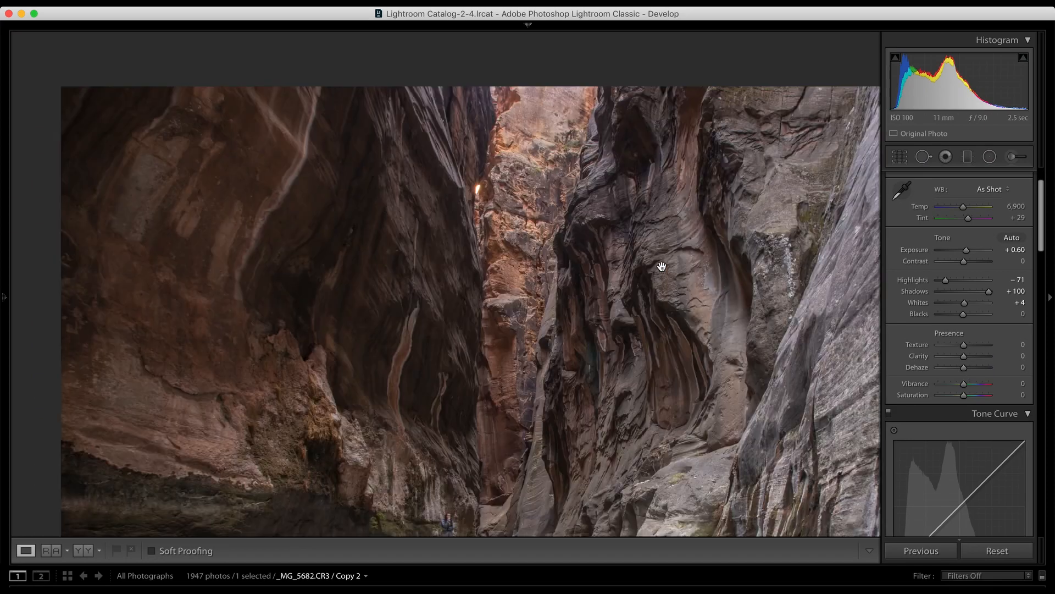
scroll(662, 267, right, 15)
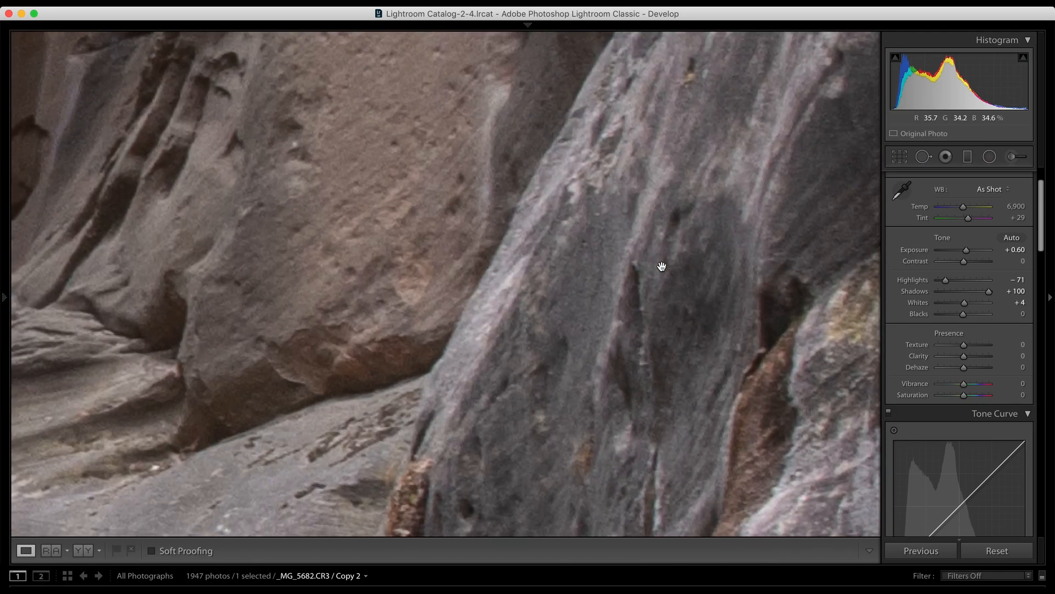
scroll(662, 267, down, 5)
scroll(662, 266, down, 5)
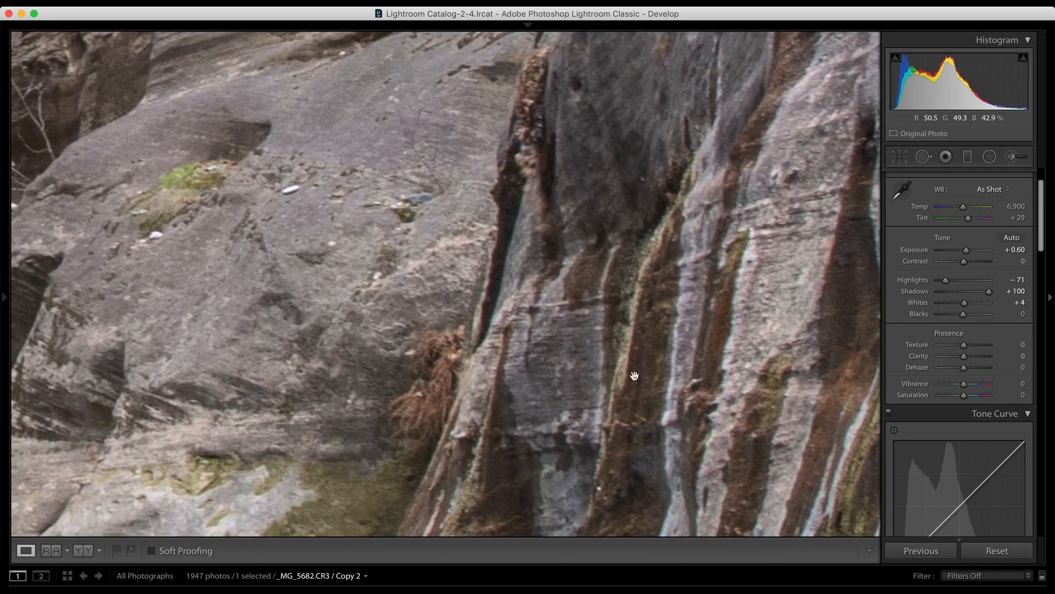
scroll(659, 278, right, 8)
scroll(637, 429, down, 10)
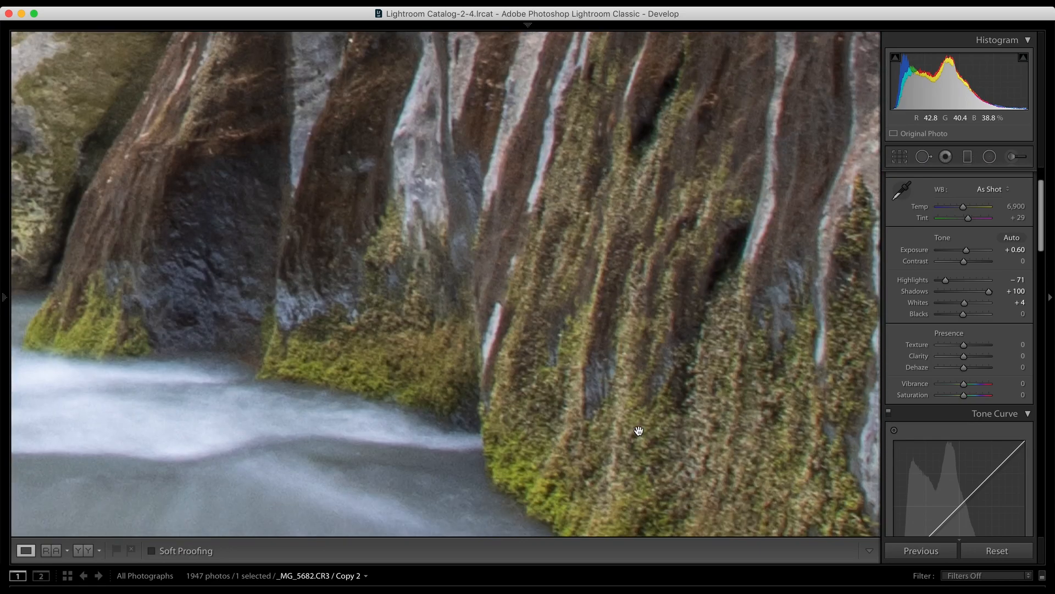
scroll(637, 430, up, 2)
drag(964, 346, 970, 353)
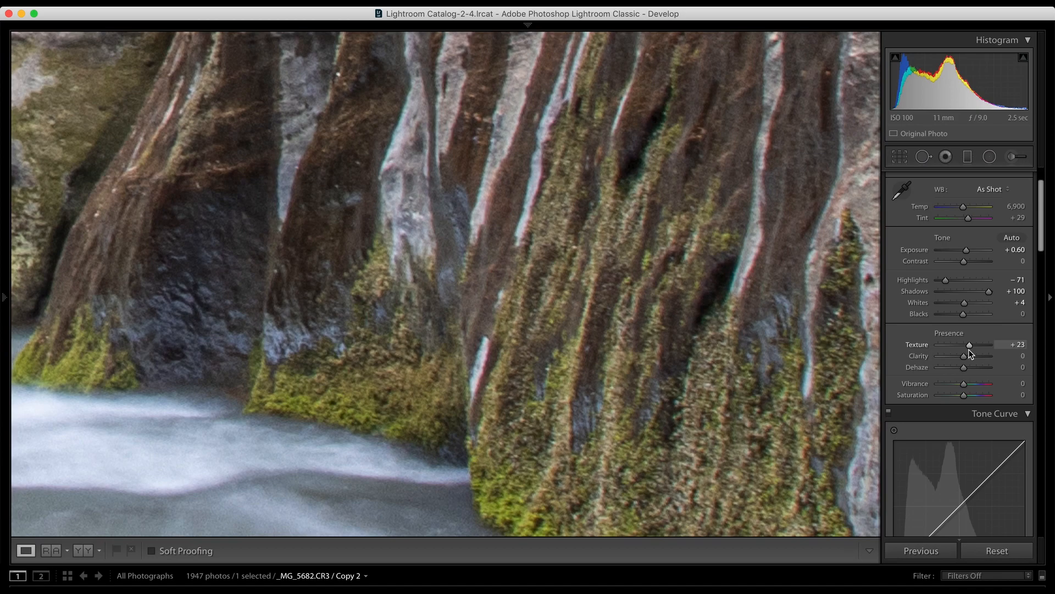
Step: Try raising Clarity to +11 and judge its effect on the whole canyon scene
mouse_move(965, 359)
mouse_down()
mouse_move(945, 357)
mouse_move(975, 357)
mouse_move(952, 360)
mouse_move(966, 361)
mouse_up()
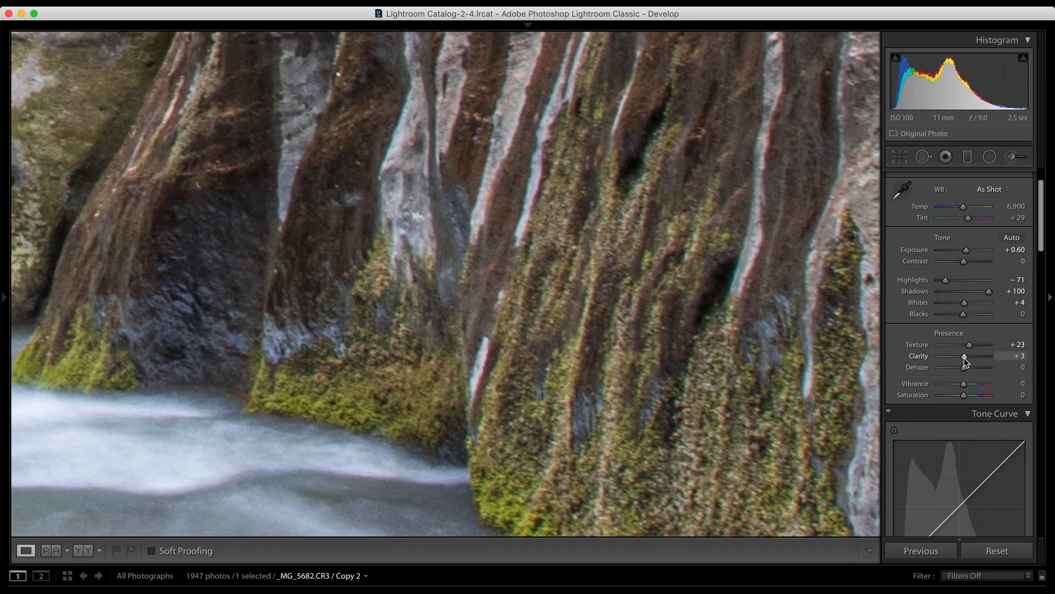
key(z)
drag(964, 361, 965, 363)
Step: Reset both Texture and Clarity to 0
click(1019, 366)
click(1018, 345)
text(-)
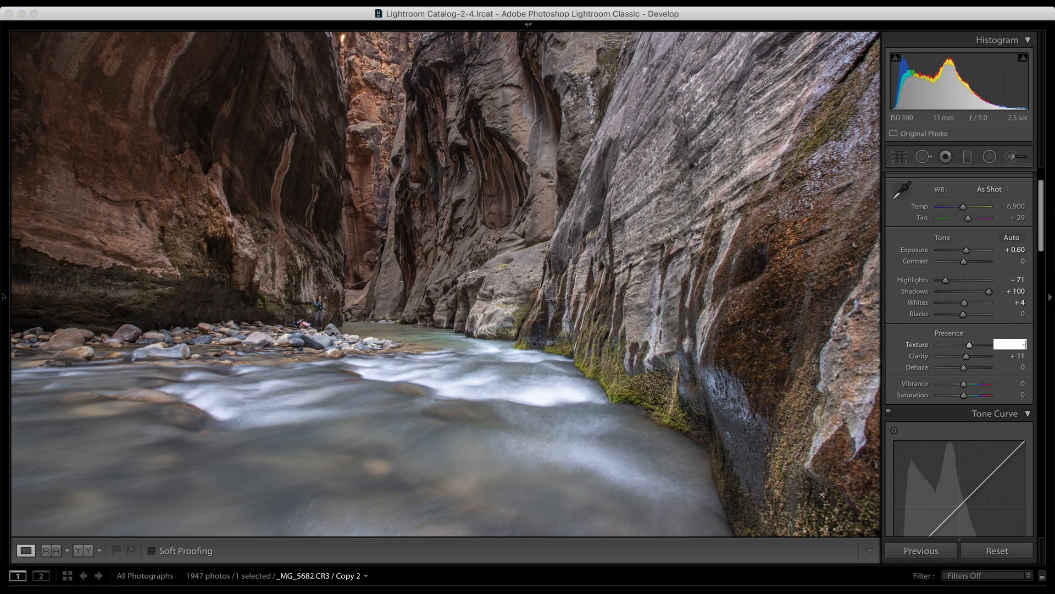
key(Tab)
text(0)
key(Return)
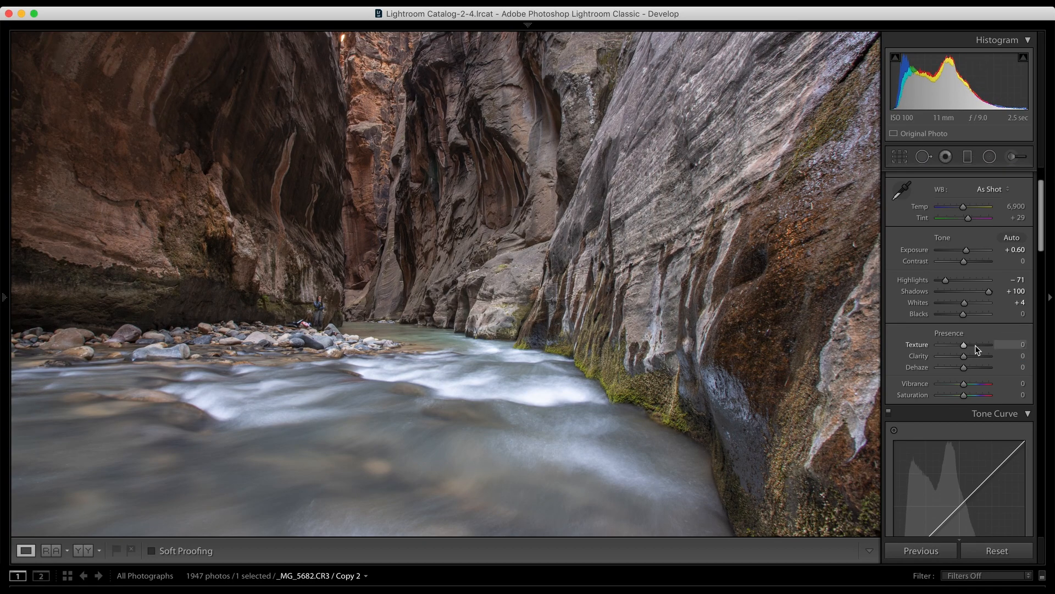
click(800, 294)
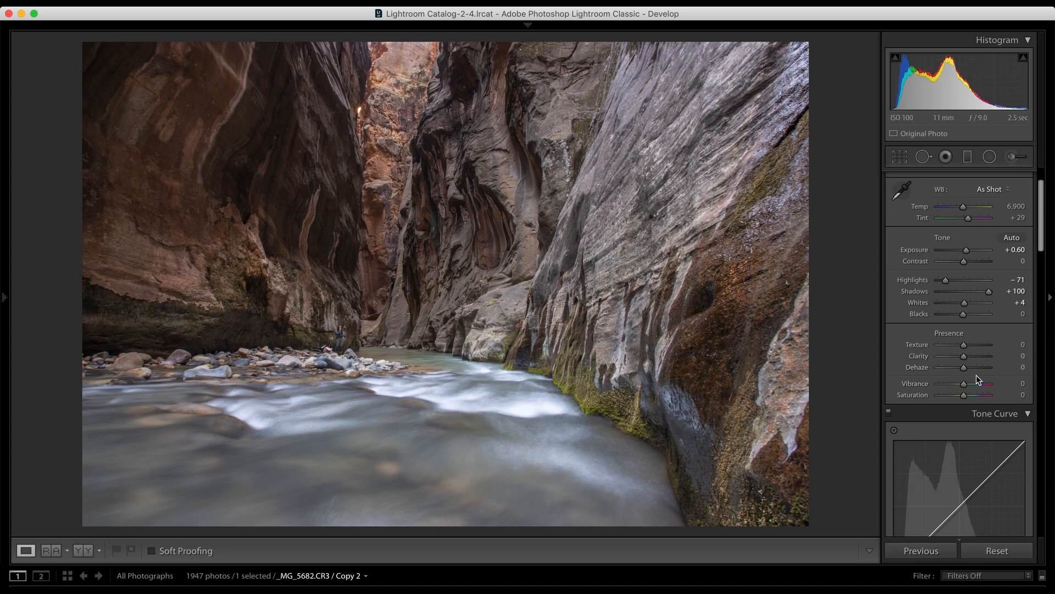
Step: Try Dehaze at +45 for comparison and set it to −10
click(1017, 368)
text(17)
key(Return)
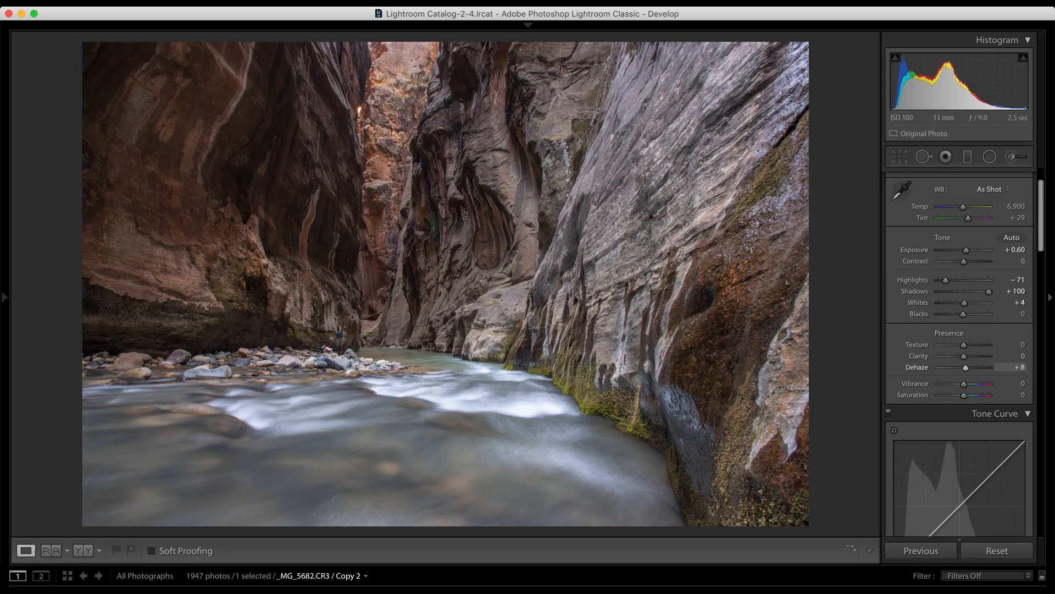
drag(1017, 368, 1033, 367)
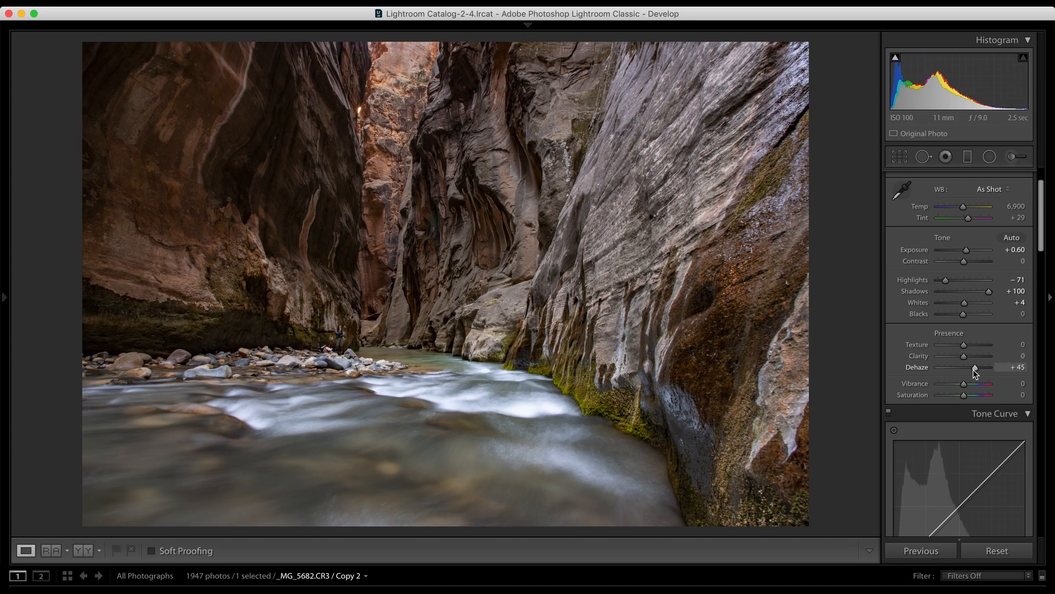
drag(975, 369, 963, 373)
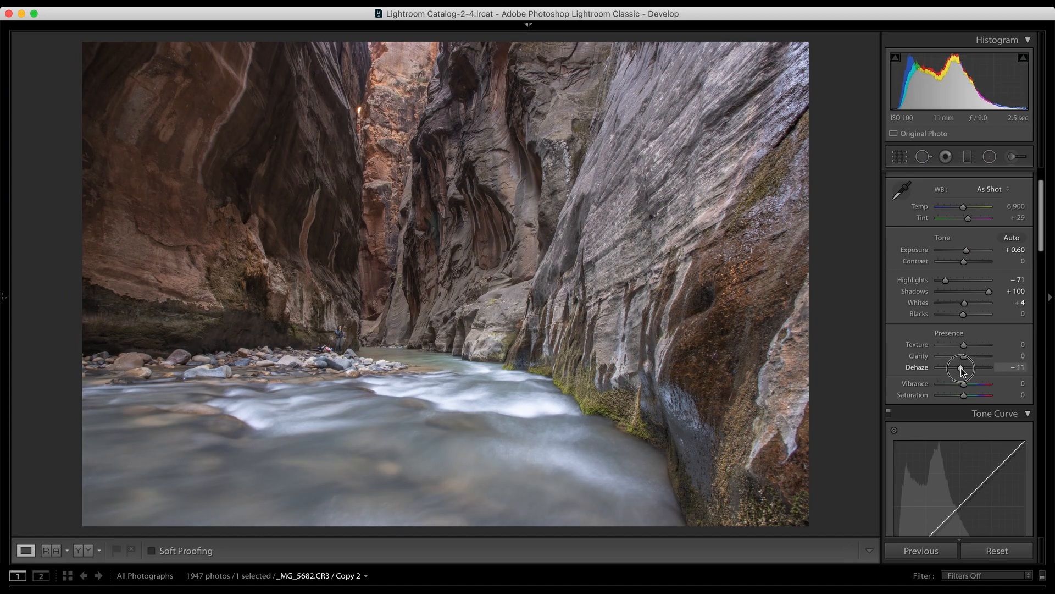
drag(962, 371, 962, 371)
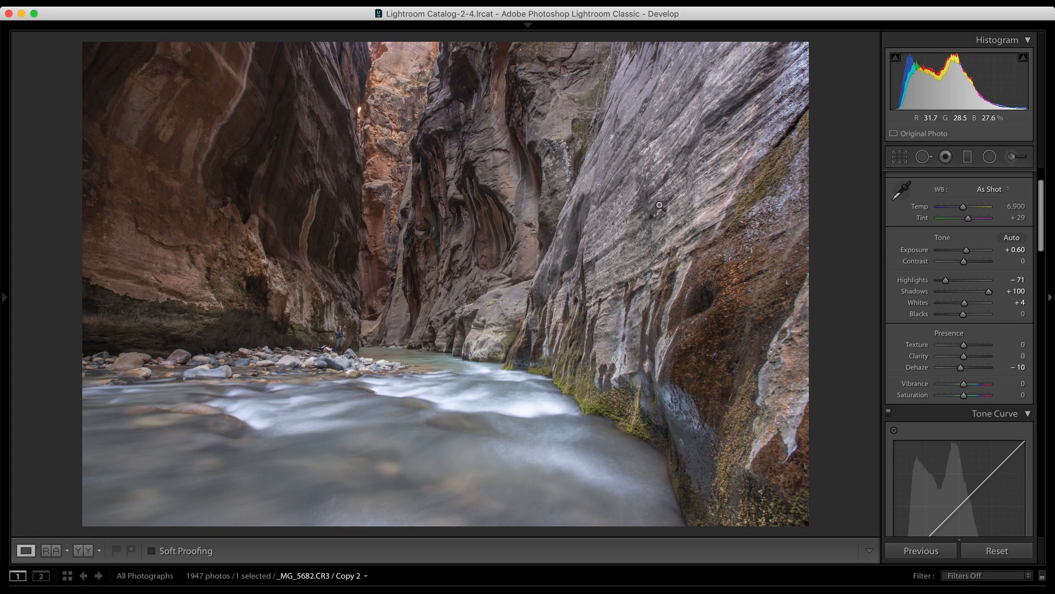
Step: Try Vibrance at +77 and reset it to 0, and try Saturation at +80 and undo it
drag(964, 385, 983, 384)
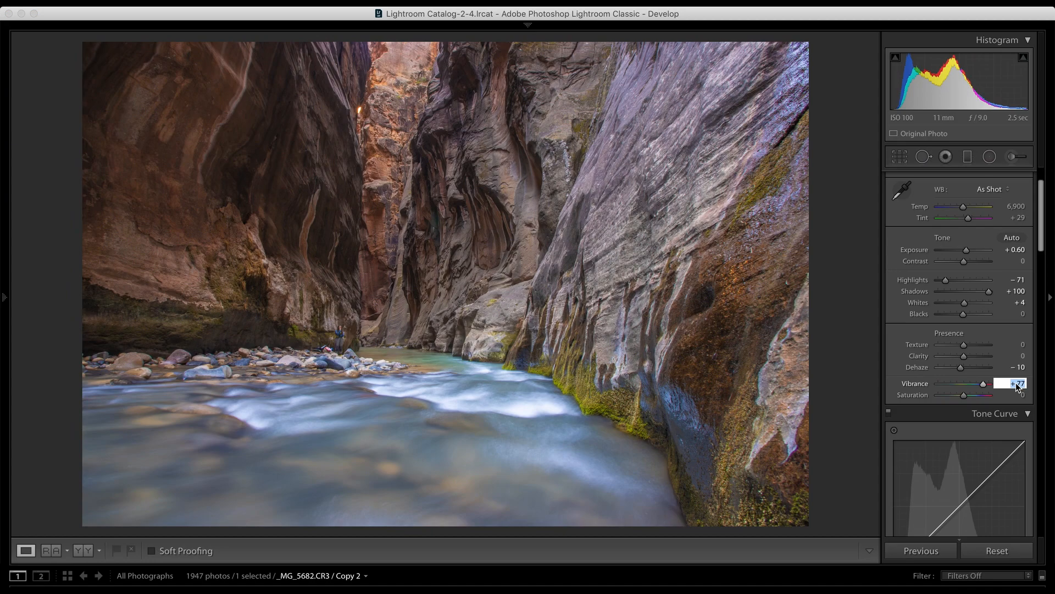
text(0)
key(Return)
drag(963, 395, 984, 396)
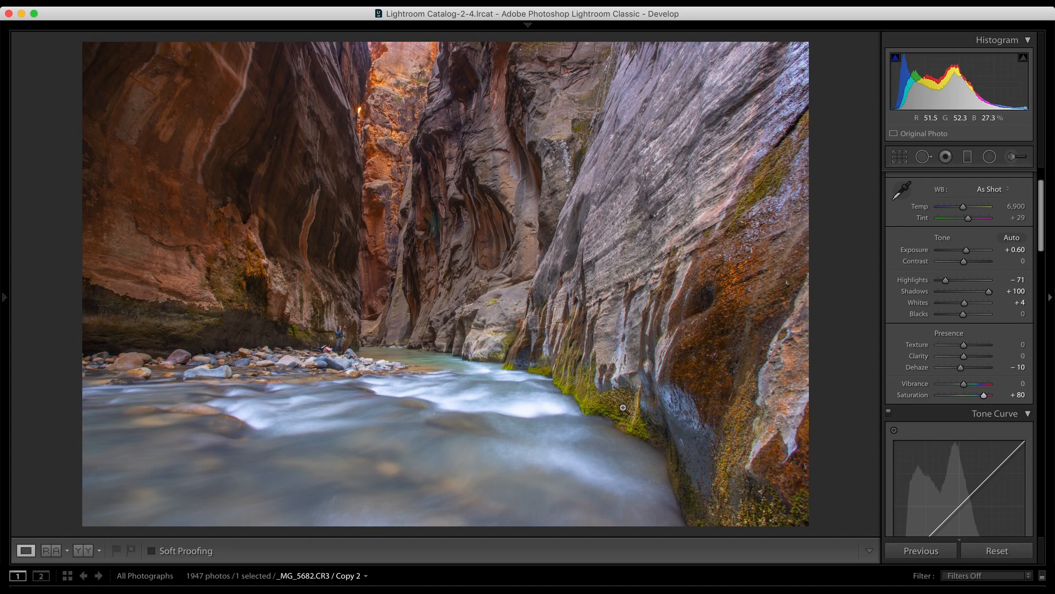
key(super+z)
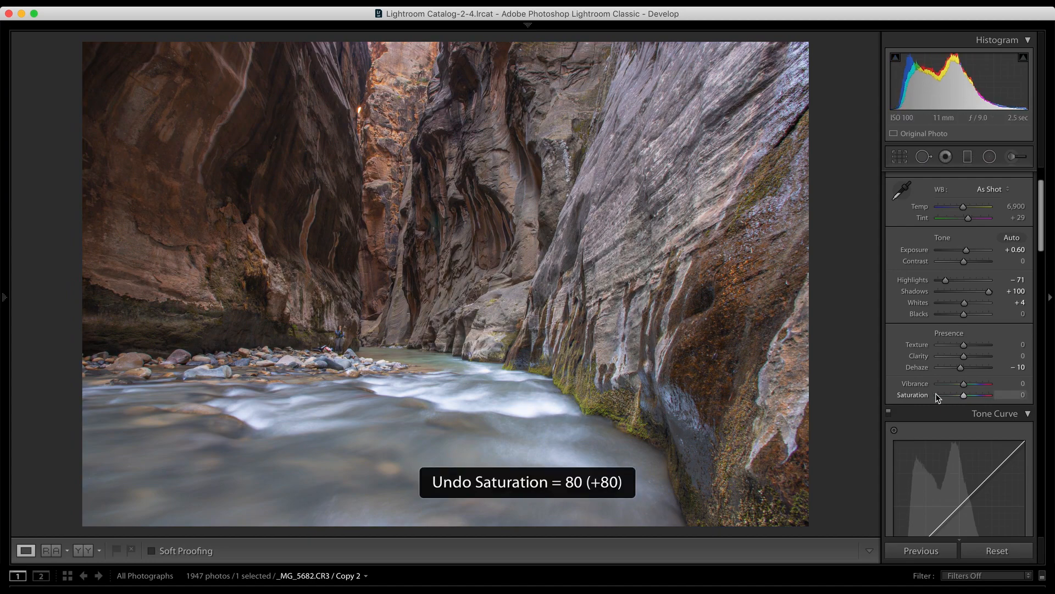
Step: Set Vibrance to +48 and Saturation to +34, and lower Blacks to −10
mouse_move(963, 382)
mouse_down()
mouse_move(975, 398)
mouse_move(976, 384)
mouse_up()
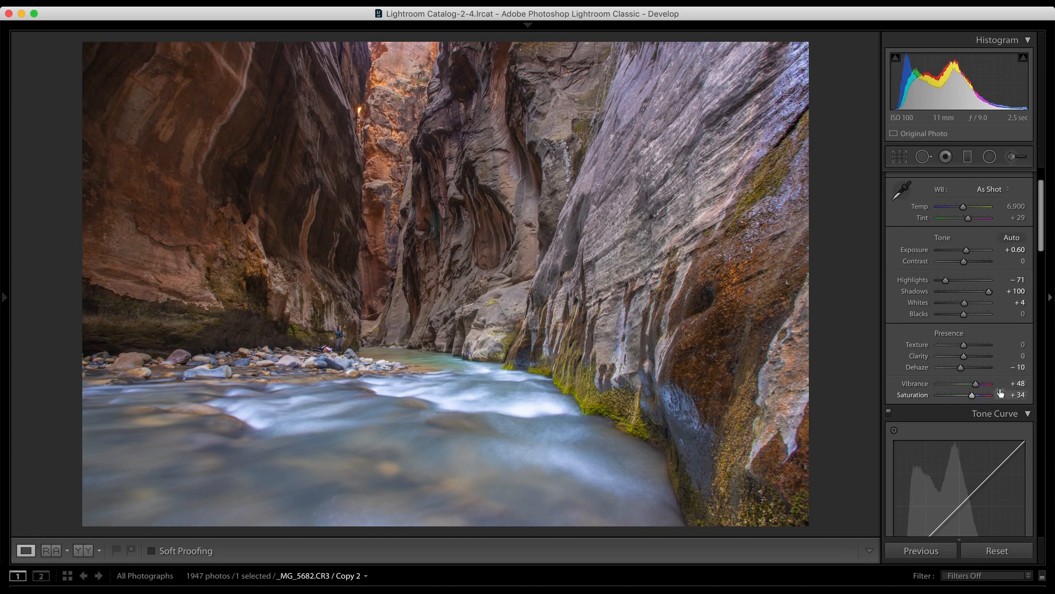
scroll(968, 390, down, 2)
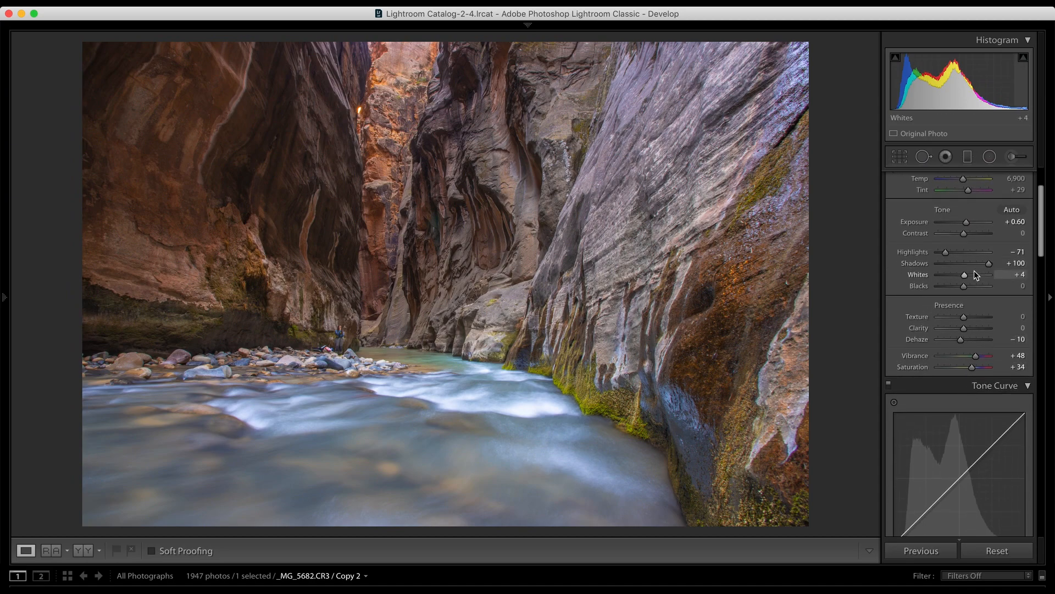
drag(964, 286, 961, 288)
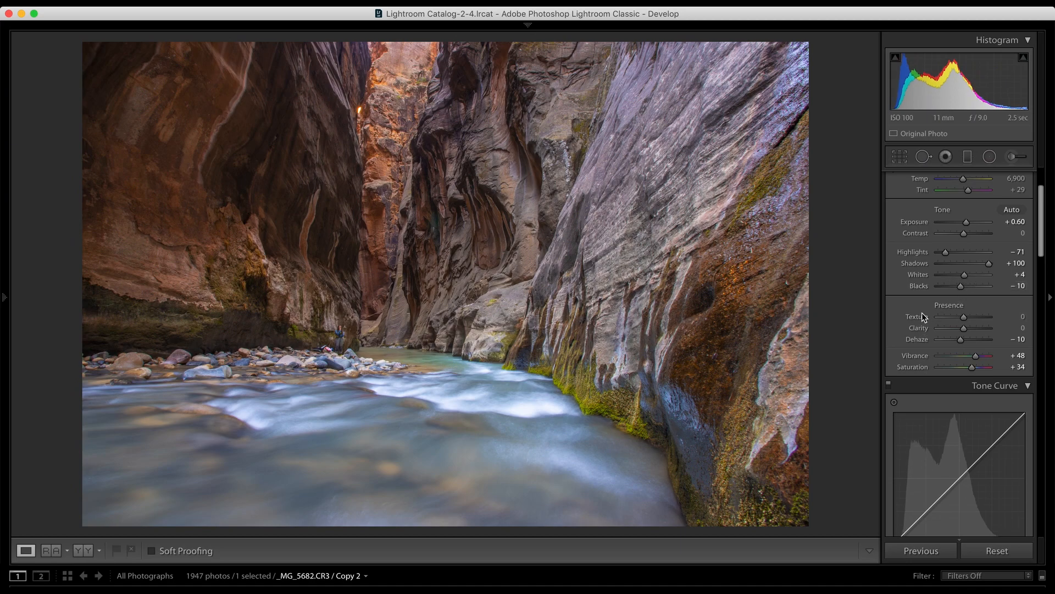
Step: Shape the tone curve with Highlights +11, Lights +8, Darks −8 and Shadows +19, and switch off the Tone Curve effect
scroll(922, 312, down, 10)
scroll(922, 300, down, 1)
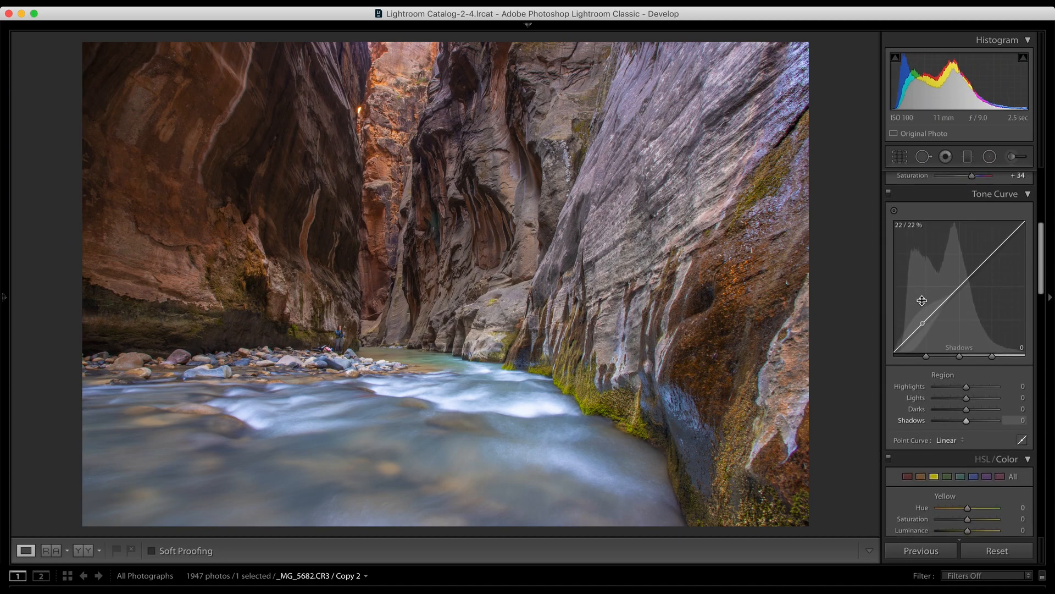
scroll(926, 266, up, 13)
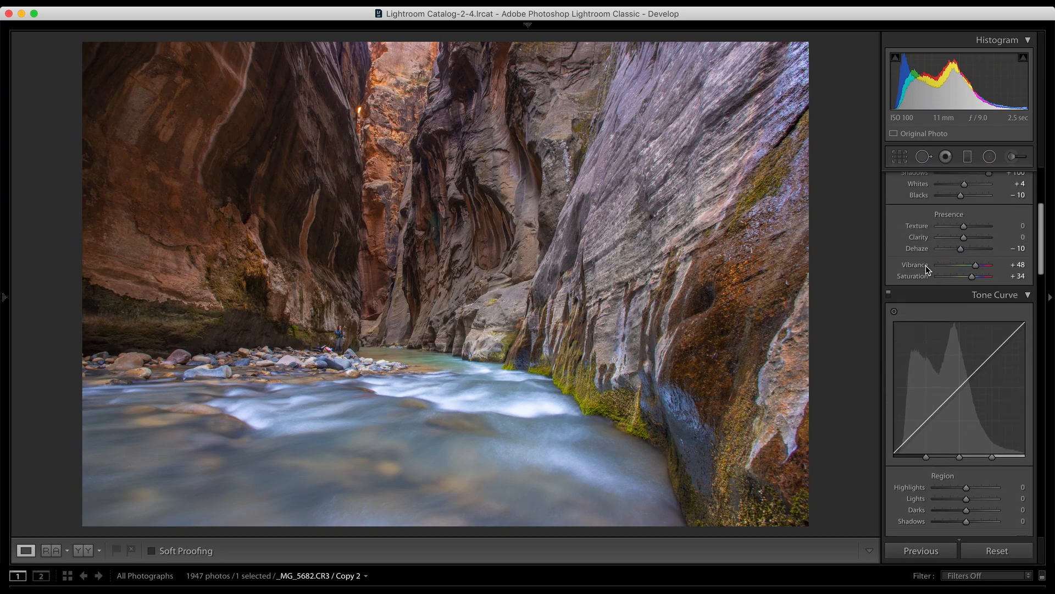
scroll(990, 301, up, 5)
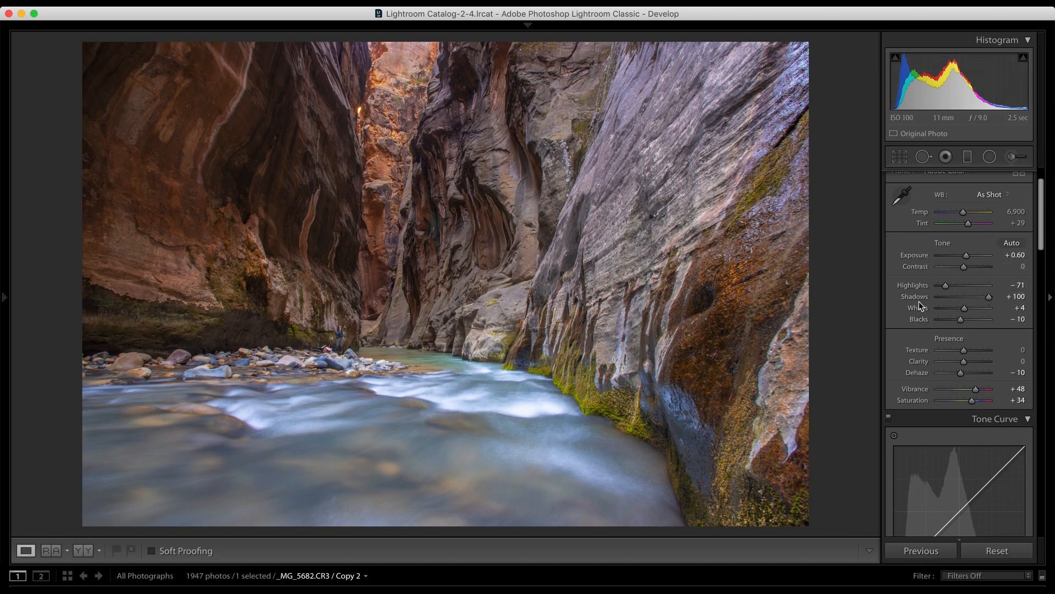
scroll(926, 329, down, 17)
scroll(926, 348, down, 3)
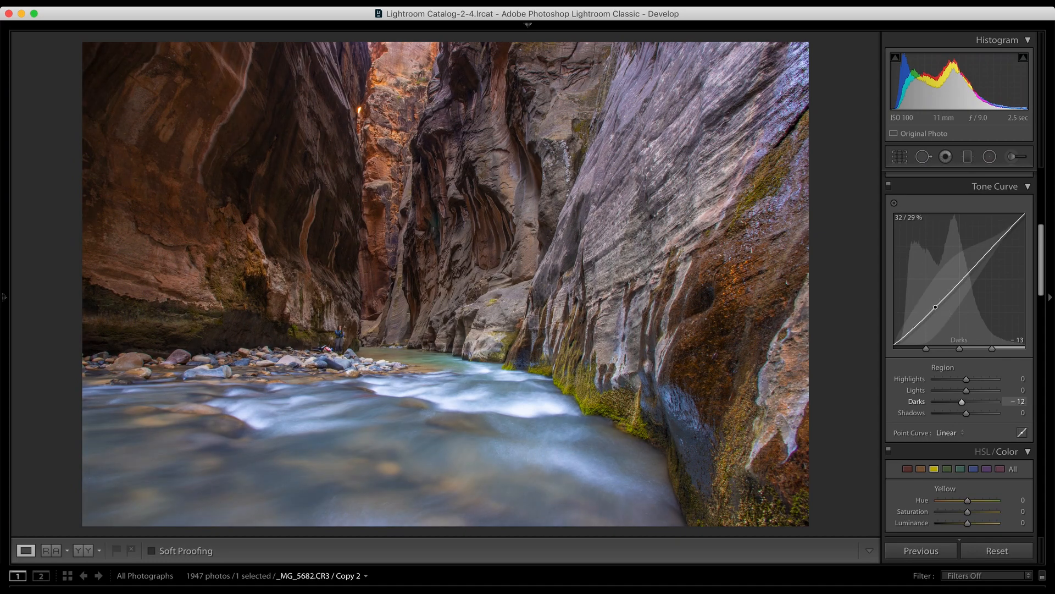
drag(935, 303, 936, 305)
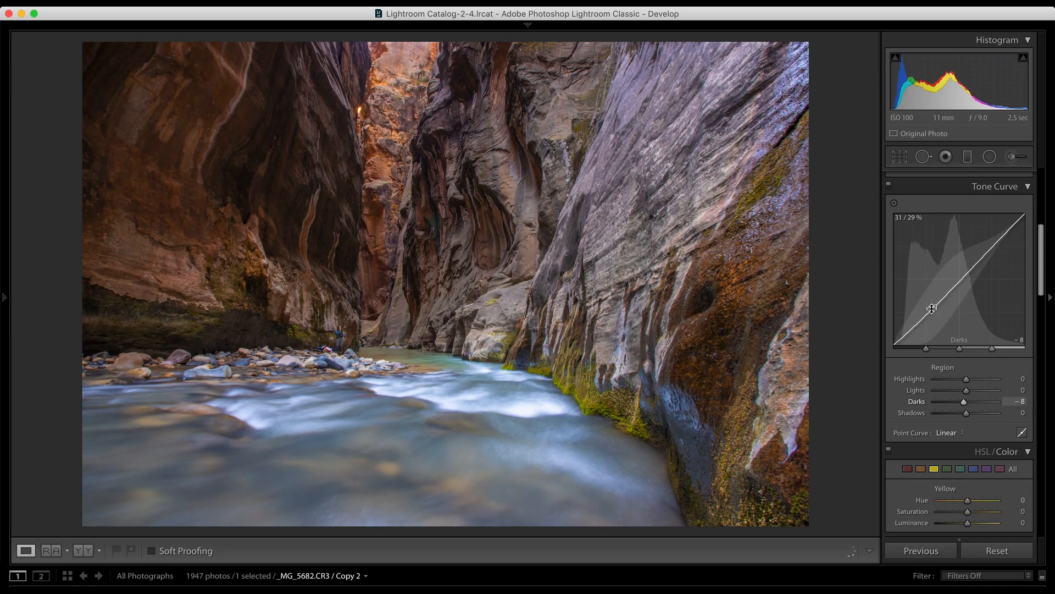
drag(904, 336, 904, 333)
drag(977, 272, 976, 262)
drag(1012, 225, 1012, 223)
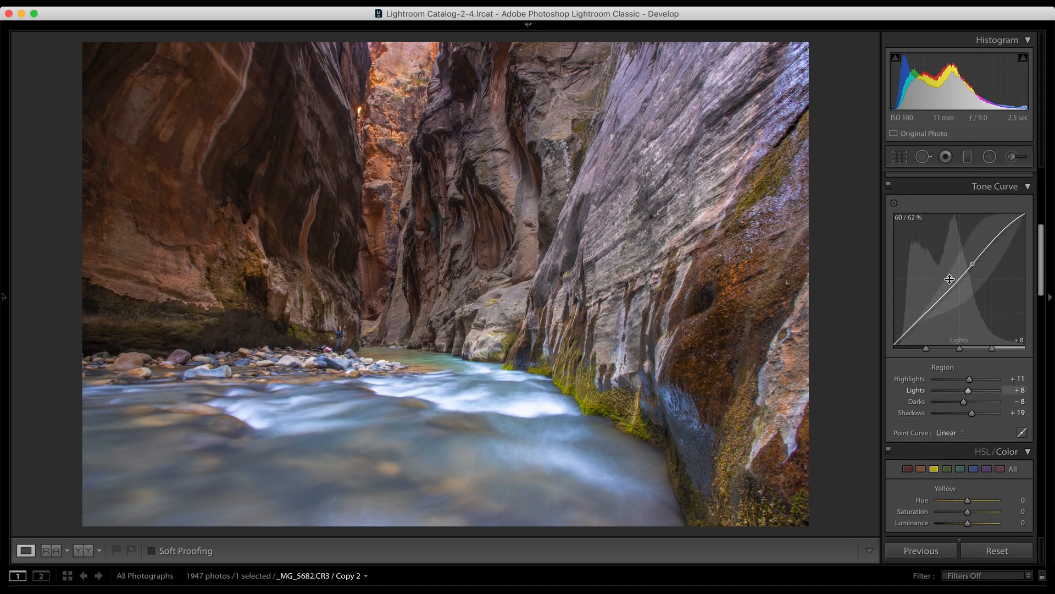
click(888, 185)
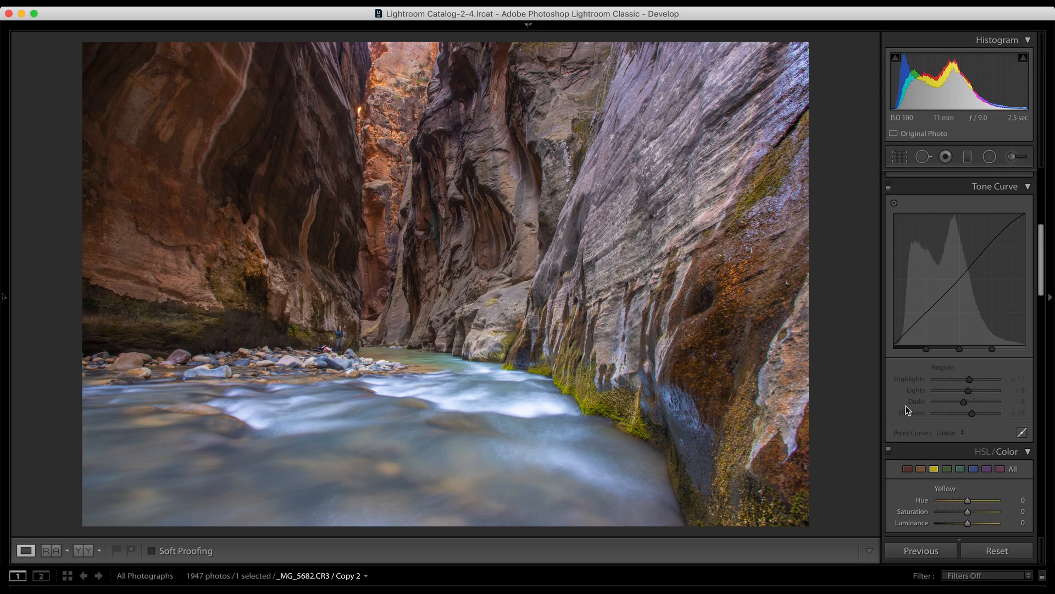
Step: Try the yellow Hue at +100, set it to +13, lower yellow Saturation to −9 and fine-tune its Luminance
scroll(907, 410, down, 6)
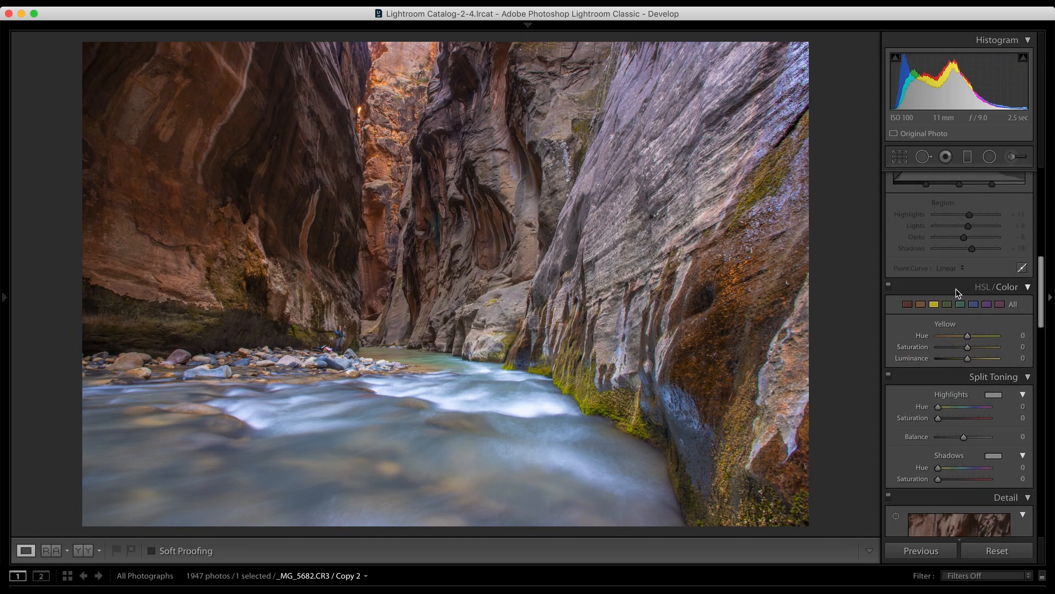
click(1025, 288)
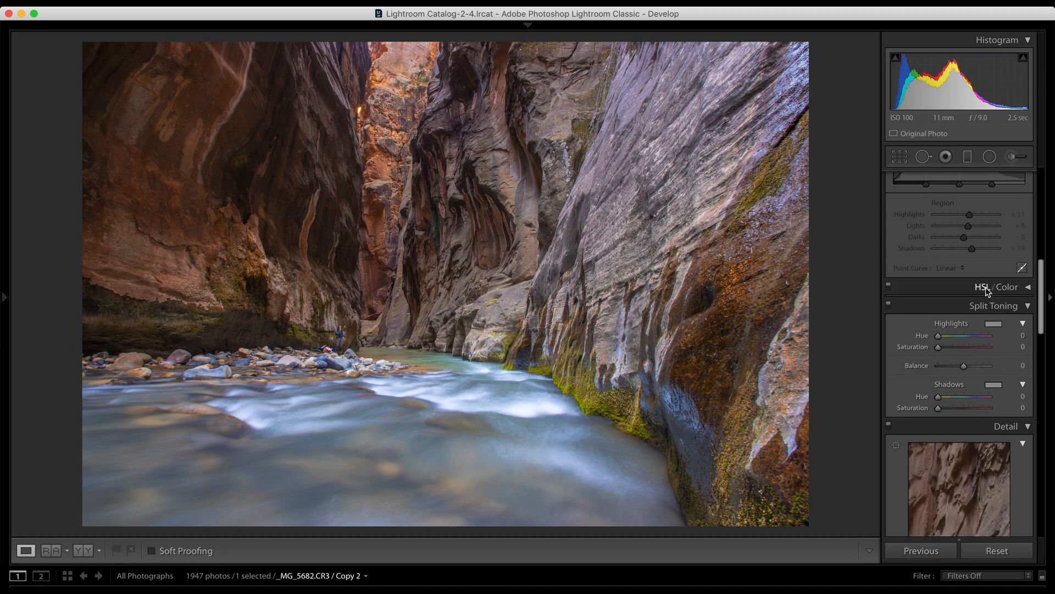
click(1025, 289)
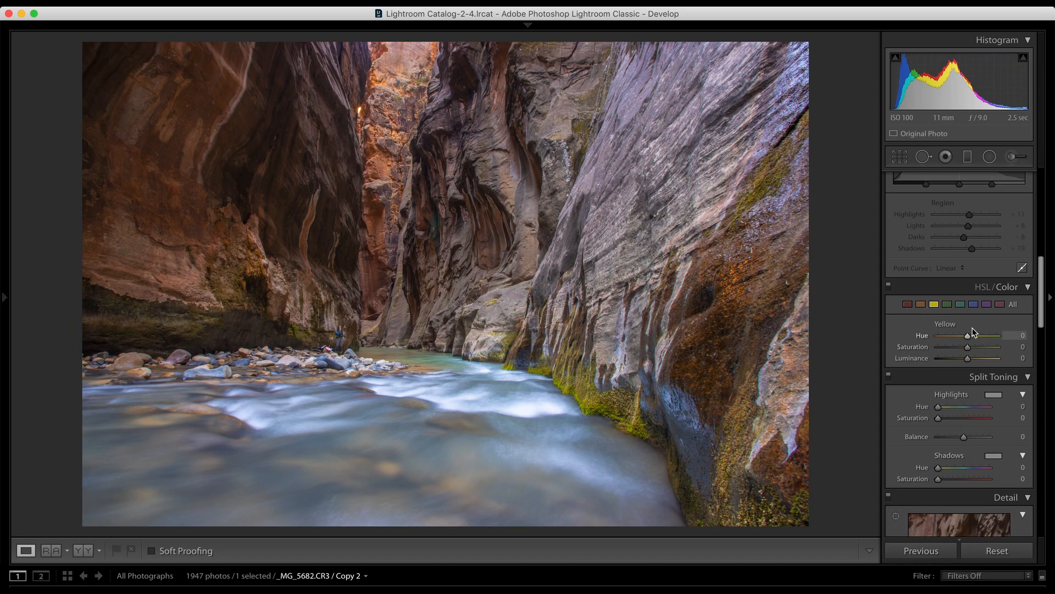
click(908, 305)
click(933, 305)
drag(966, 335, 1043, 342)
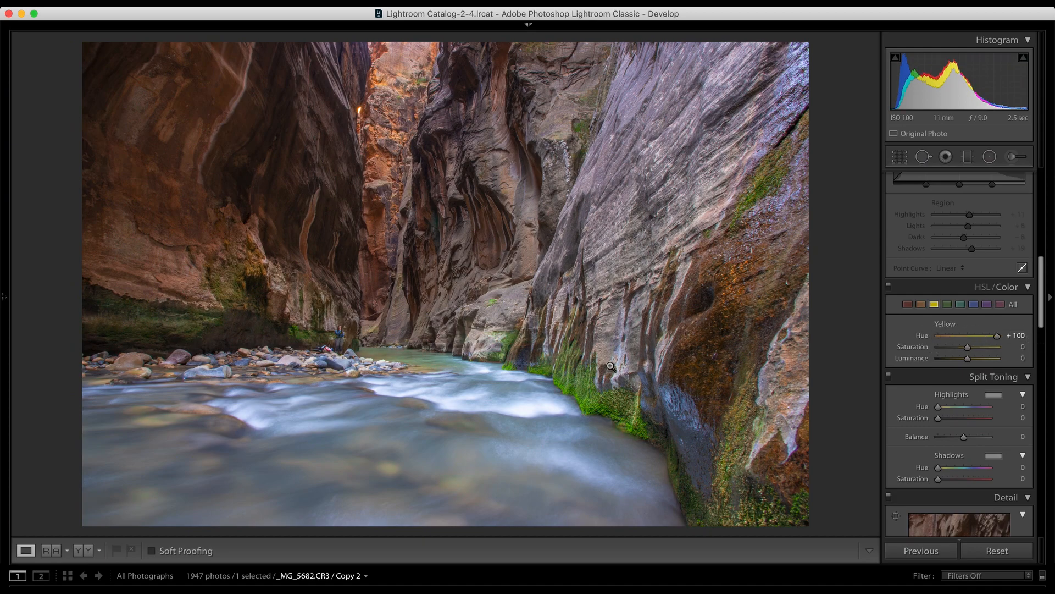
drag(1000, 340, 964, 348)
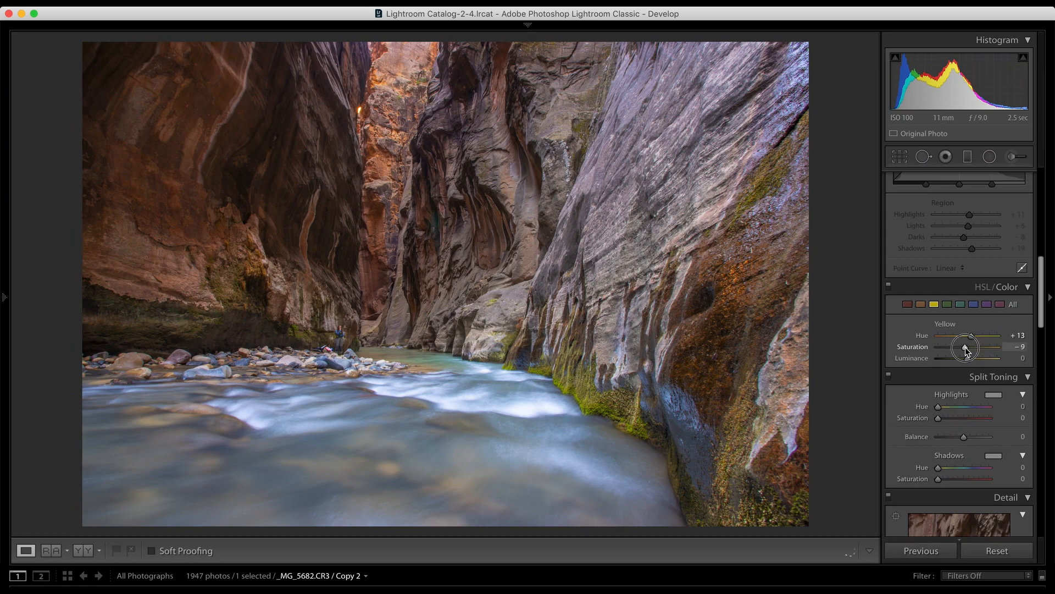
mouse_move(969, 360)
mouse_down()
mouse_move(982, 361)
mouse_move(957, 336)
mouse_move(968, 337)
mouse_move(969, 361)
mouse_up()
Step: Tune the orange color range, and set blue to Hue +2, Saturation +16 and Luminance +2
click(921, 304)
click(973, 305)
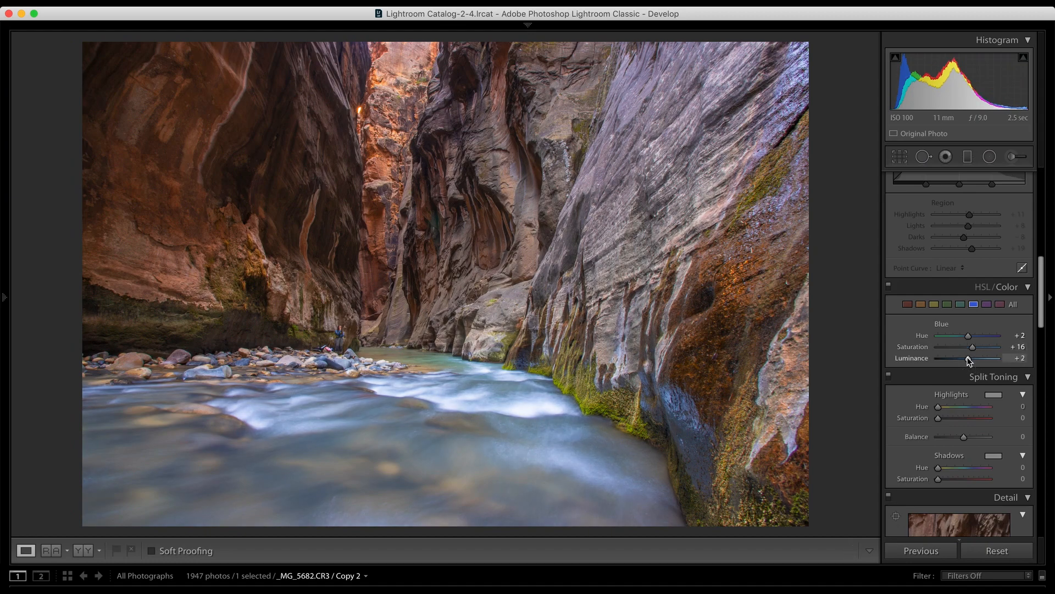
Step: Try split toning the highlights with Hue 44 and Saturation 100, and return the highlight Saturation to 0
scroll(921, 373, down, 4)
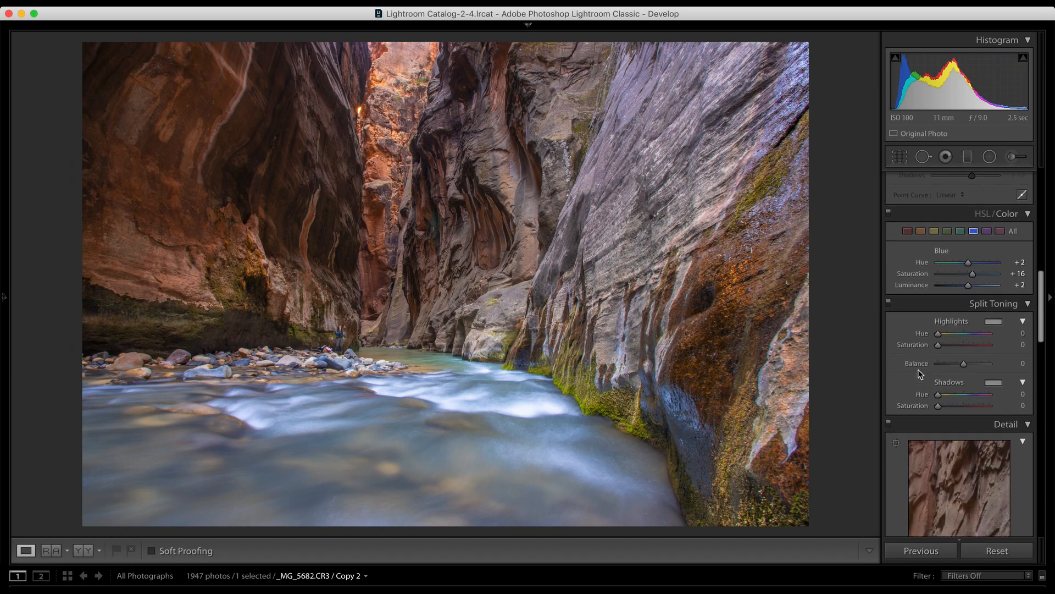
scroll(919, 372, down, 1)
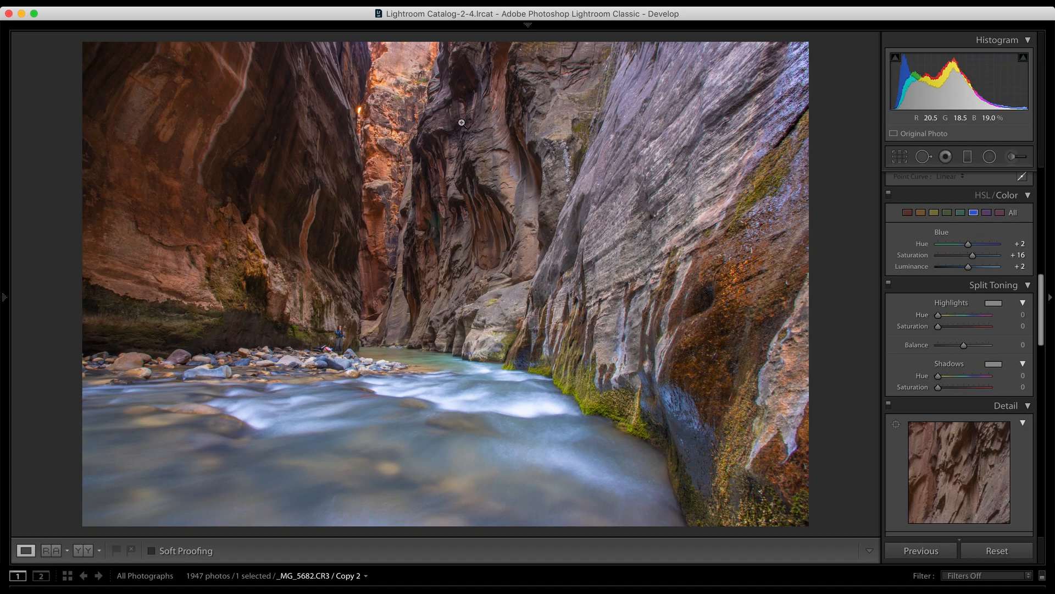
click(994, 303)
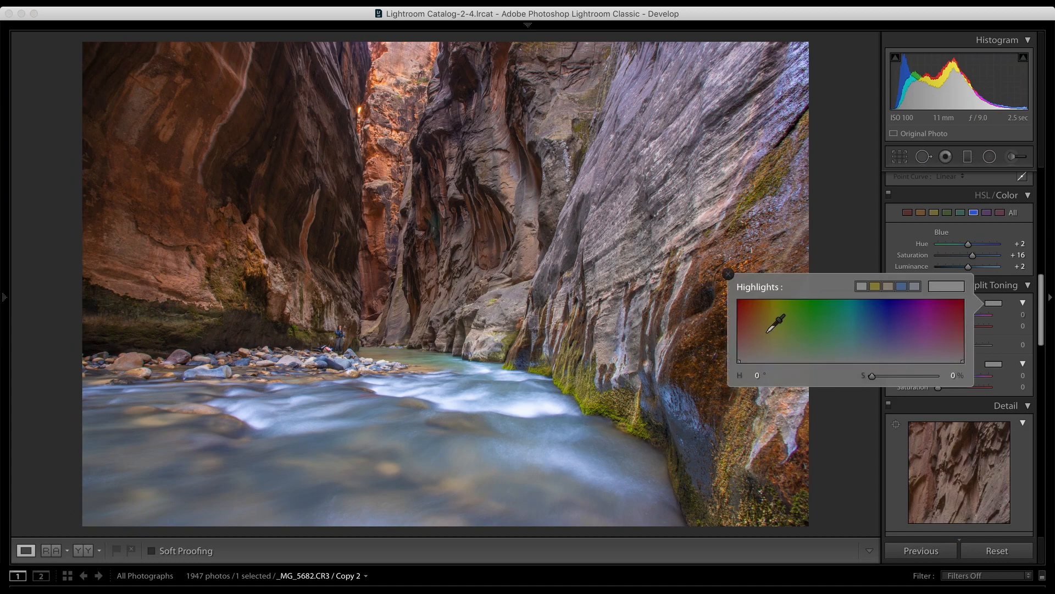
drag(756, 359, 767, 295)
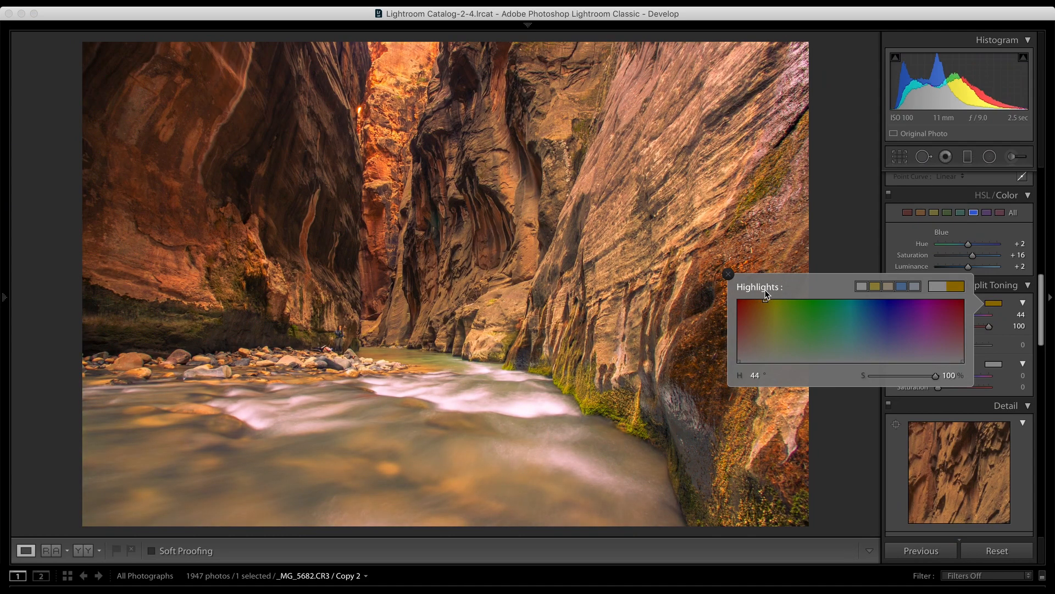
click(929, 239)
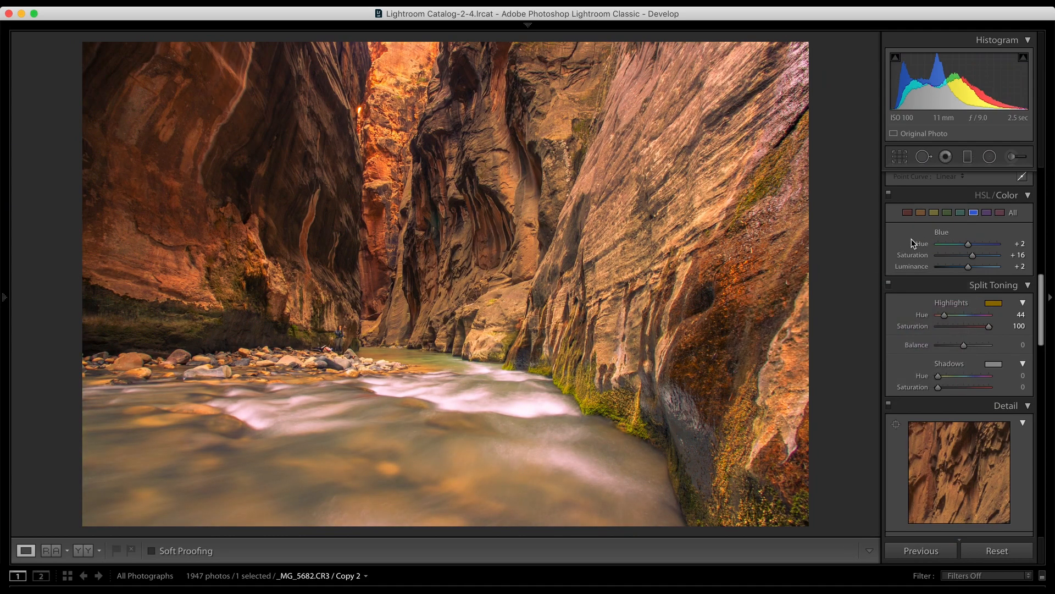
click(956, 326)
drag(956, 327, 926, 331)
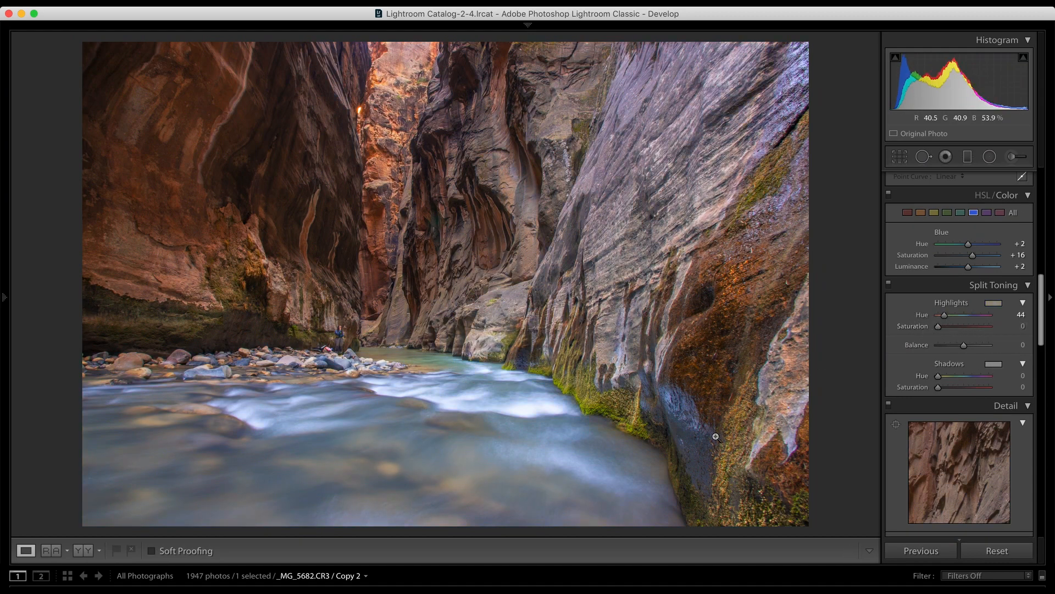
Step: Try split toning the shadows with Hue 229 and Saturation 100, and return the shadow Saturation to 0
click(992, 363)
drag(872, 422, 882, 360)
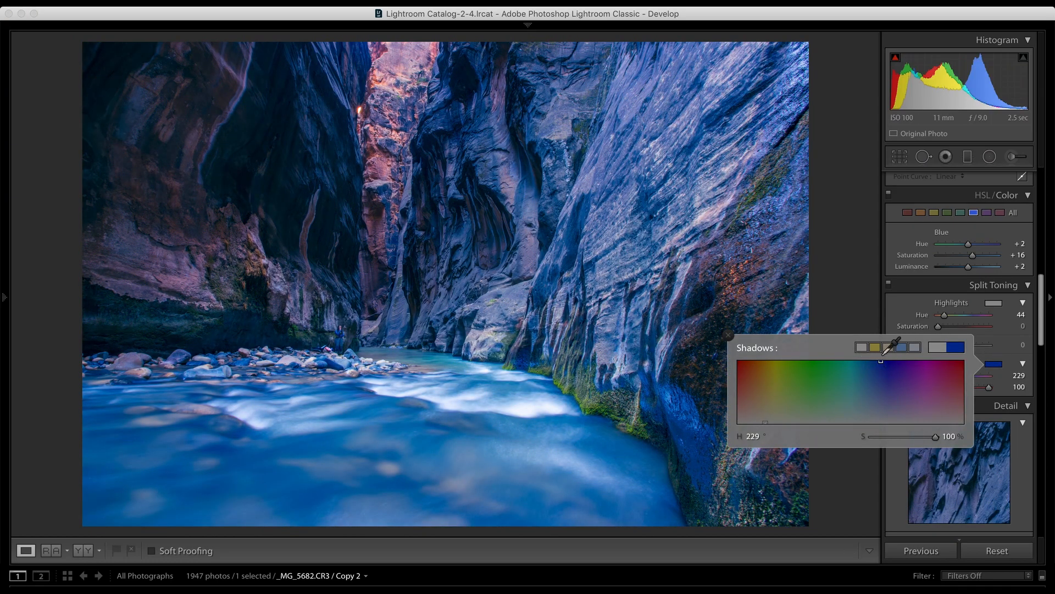
click(903, 302)
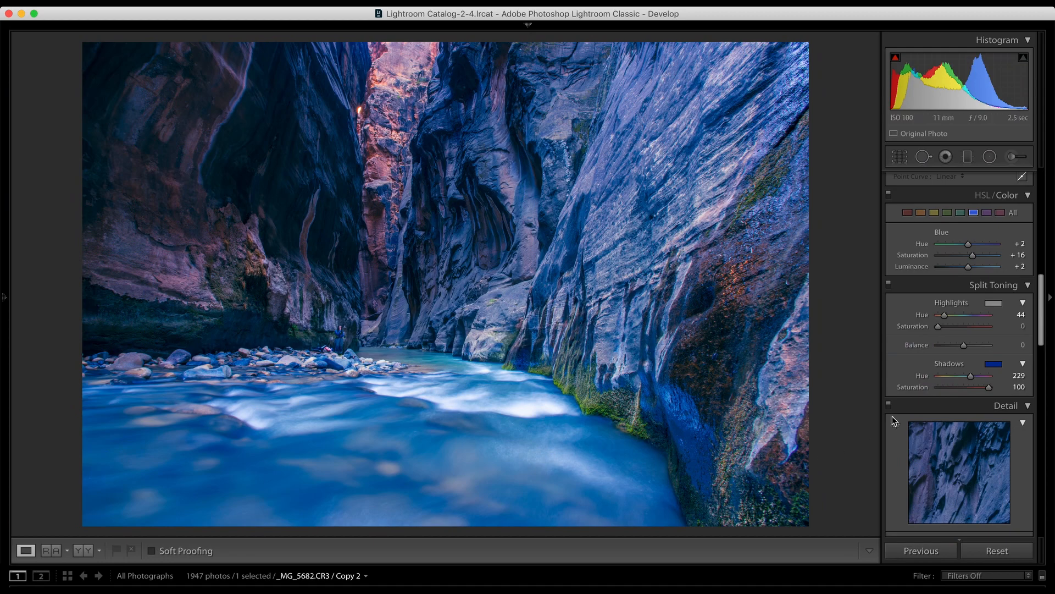
drag(976, 386, 891, 394)
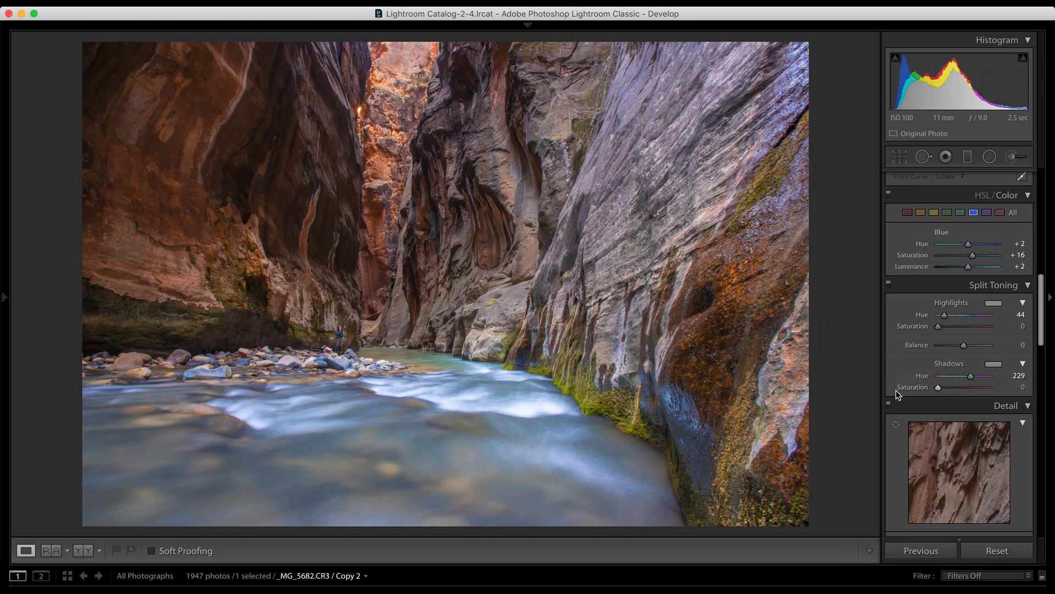
Step: Examine the canyon rock walls up close, comparing them with the Detail adjustments switched off and on
scroll(896, 392, down, 5)
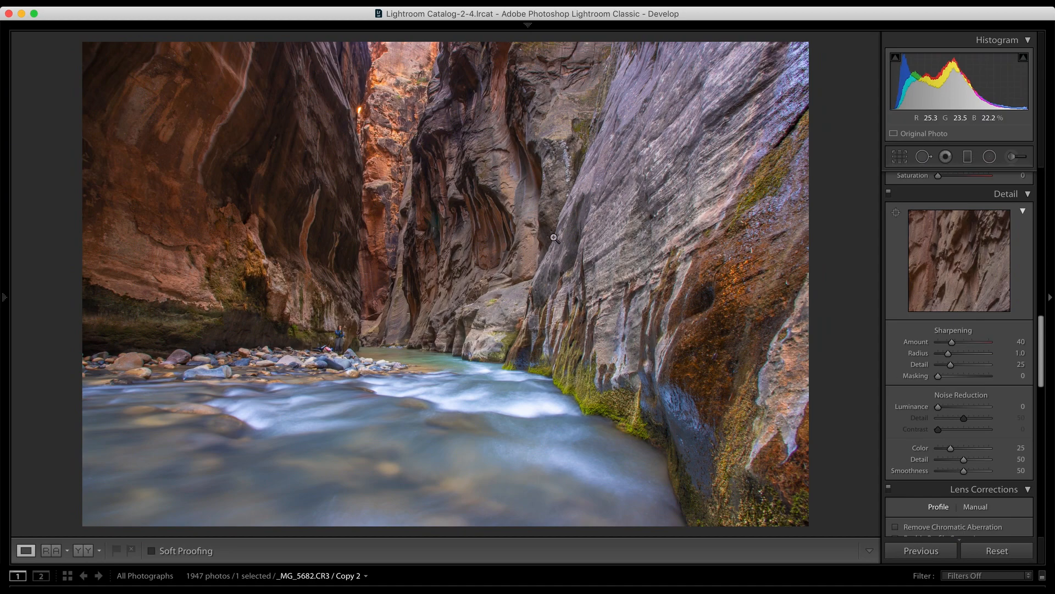
click(448, 237)
click(448, 237)
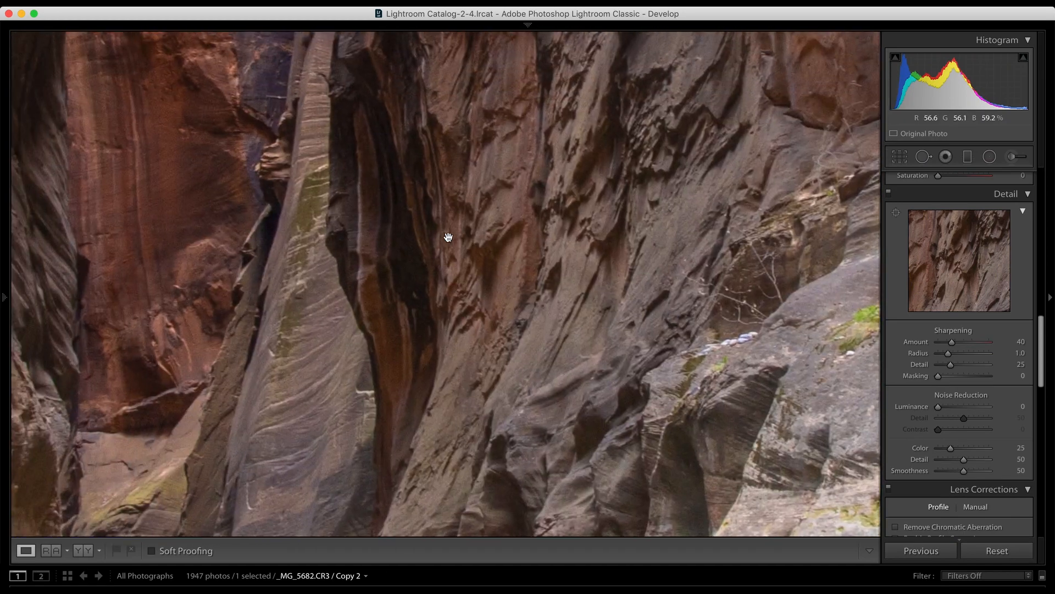
key(super+=)
scroll(448, 237, left, 5)
scroll(448, 238, up, 2)
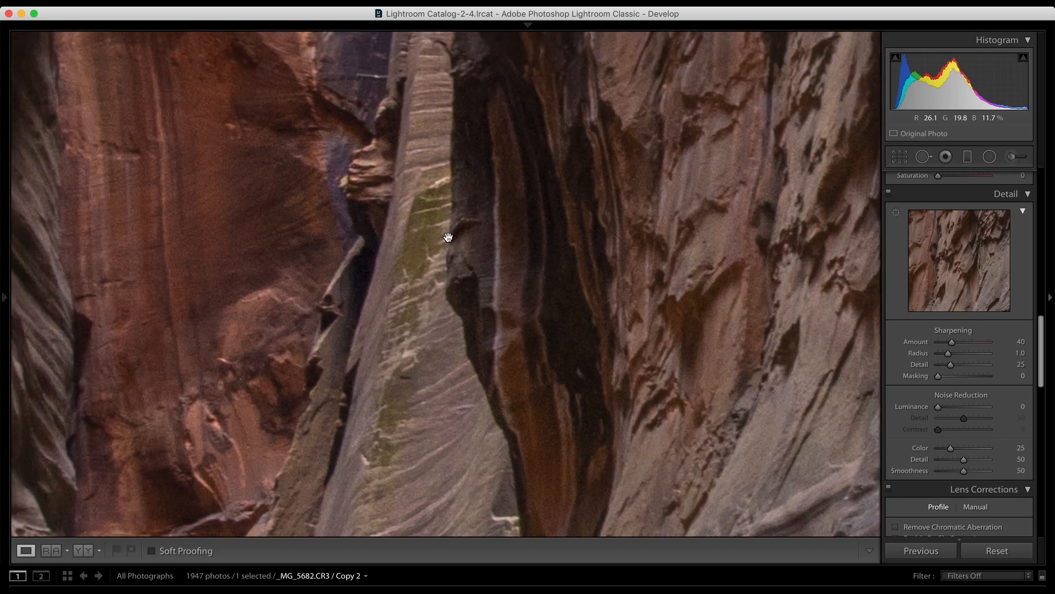
scroll(448, 238, up, 4)
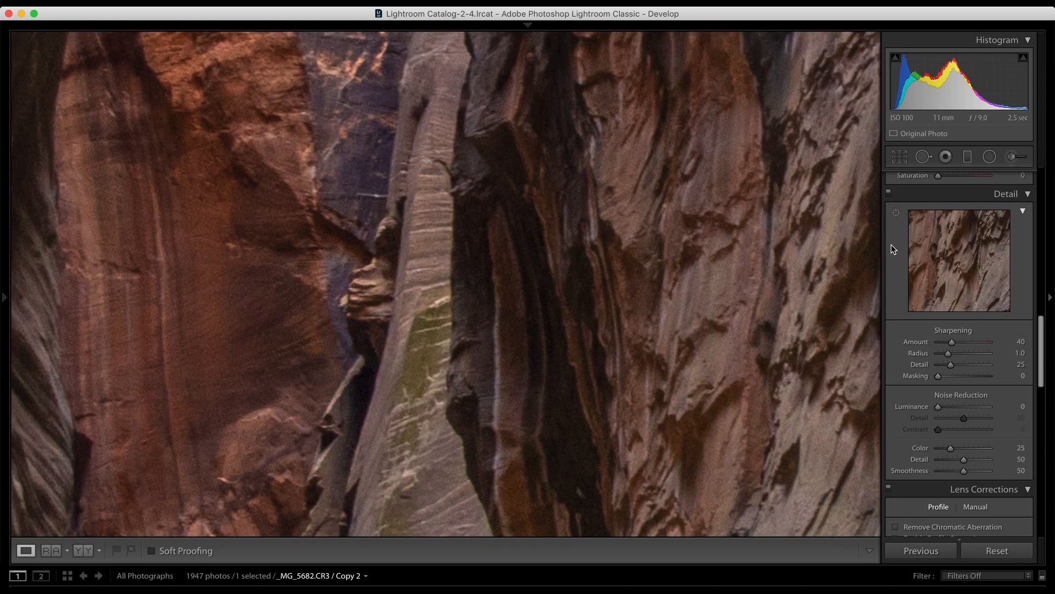
click(888, 194)
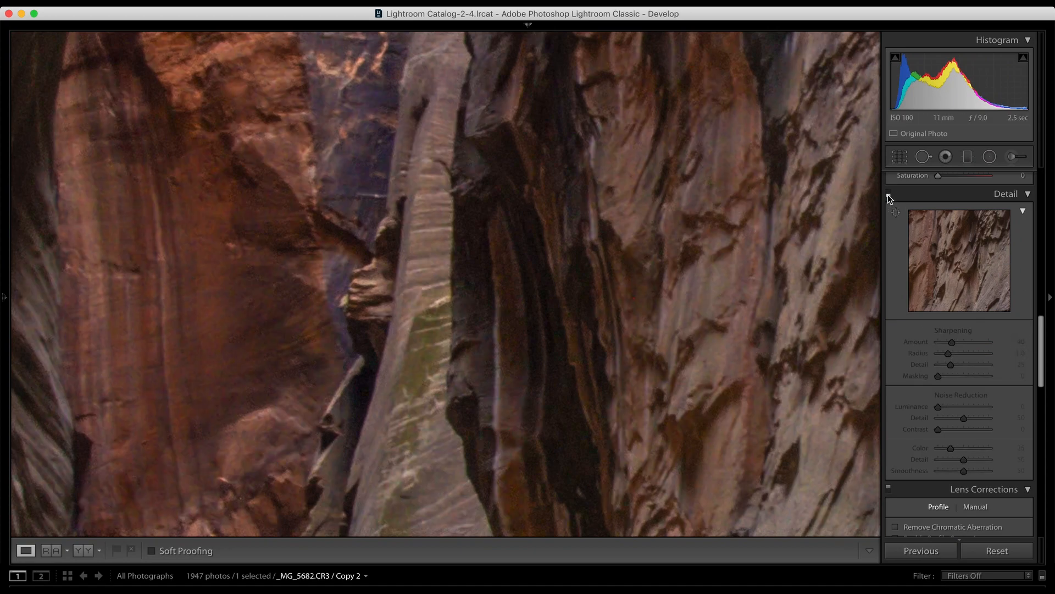
drag(794, 205, 709, 231)
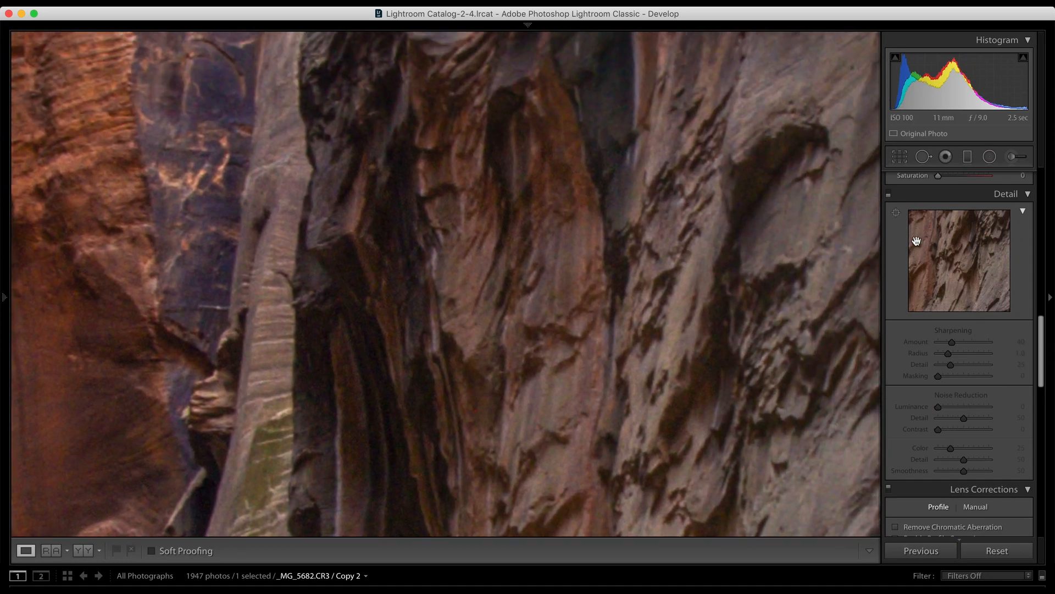
click(889, 193)
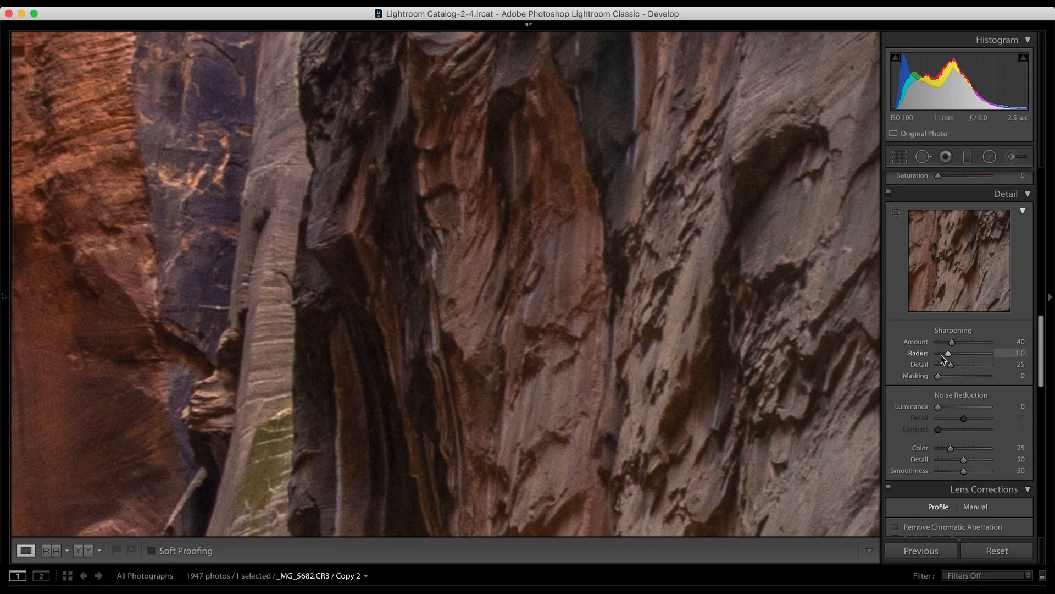
Step: Try a sharpening Radius of 2.9 on the canyon rock, and undo the change
drag(949, 353, 987, 357)
key(super+z)
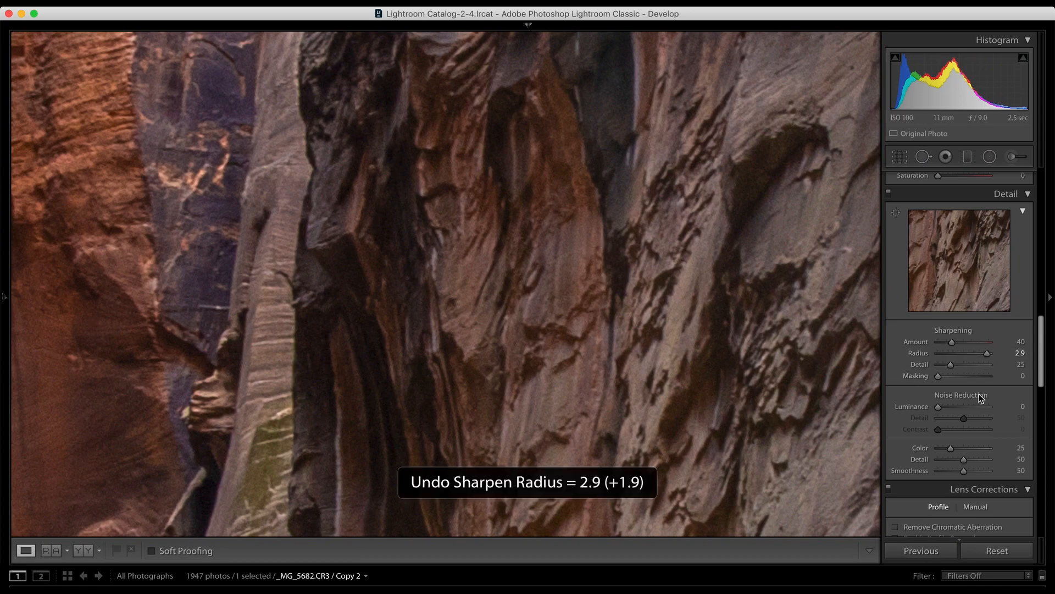
drag(949, 355, 948, 356)
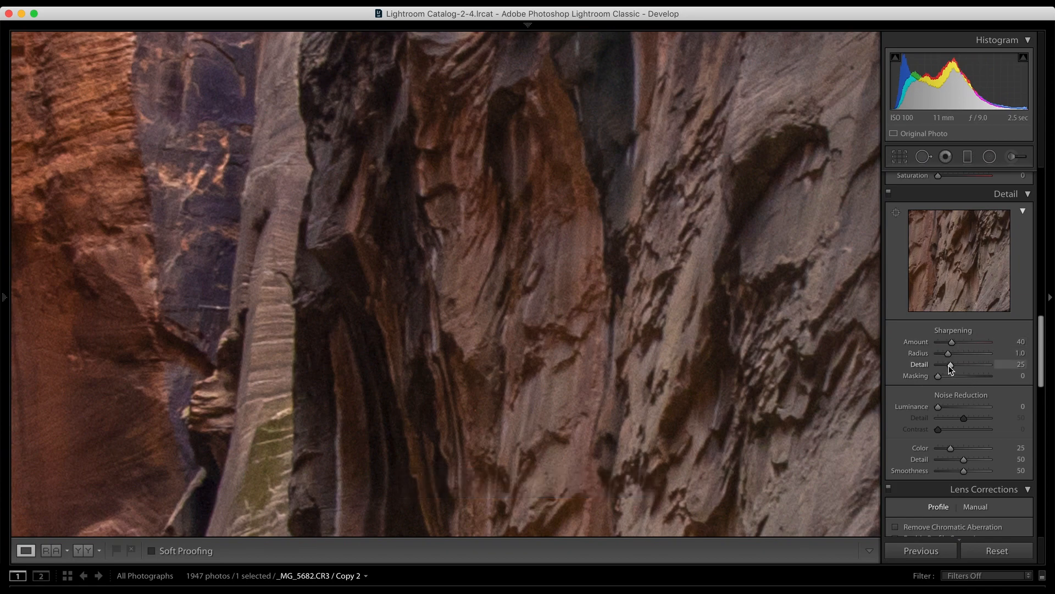
Step: Try a sharpening Detail of 45 on the rock walls, and settle the value at 15
drag(949, 365, 960, 369)
drag(639, 360, 536, 281)
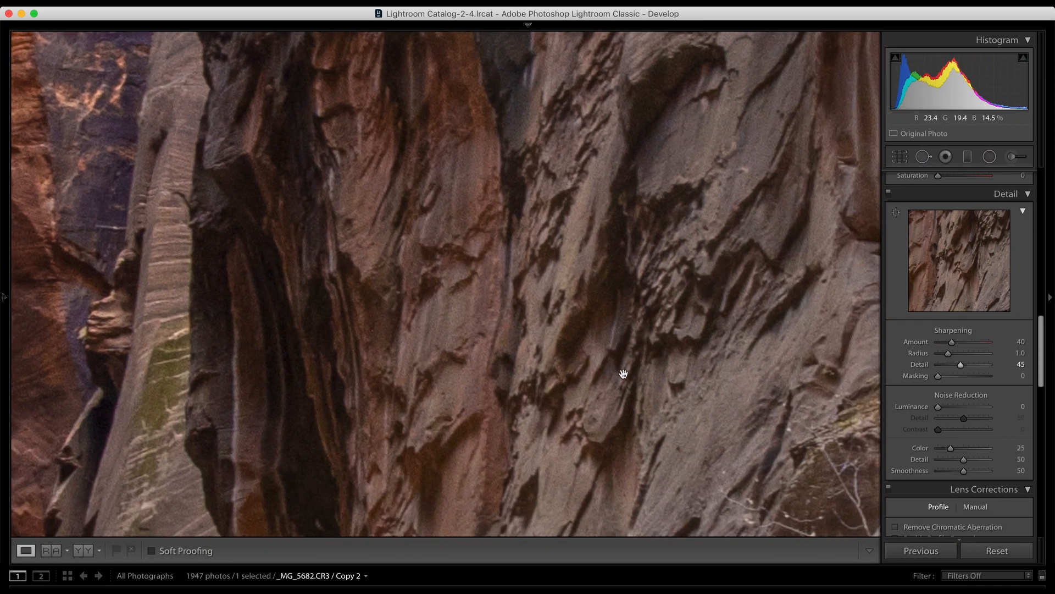
drag(955, 362, 943, 366)
scroll(902, 382, down, 3)
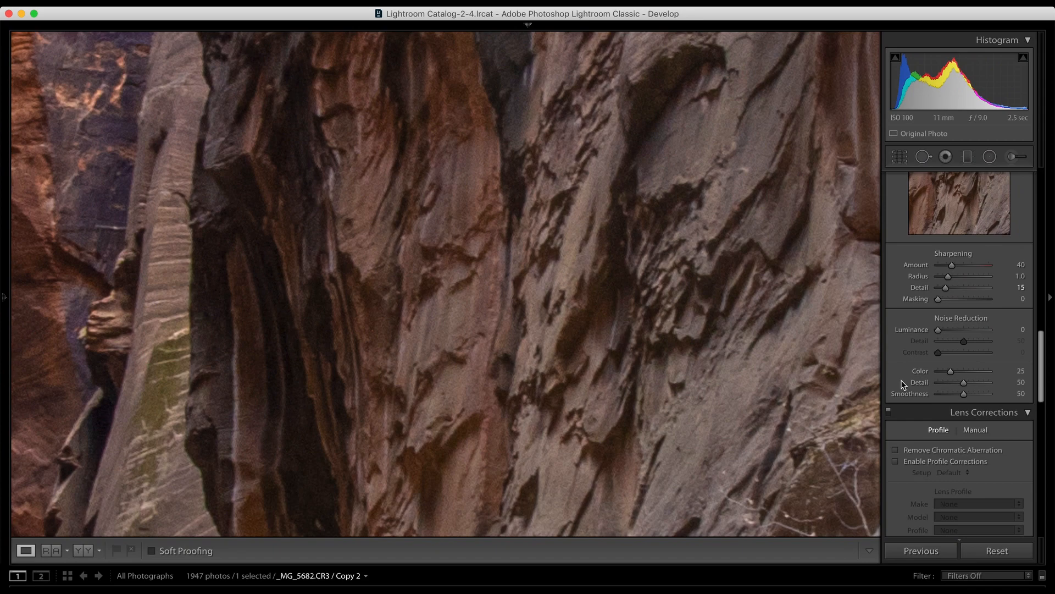
Step: Inspect the dark canyon walls up close for noise, keeping the Noise Reduction Luminance at 0
scroll(903, 445, down, 3)
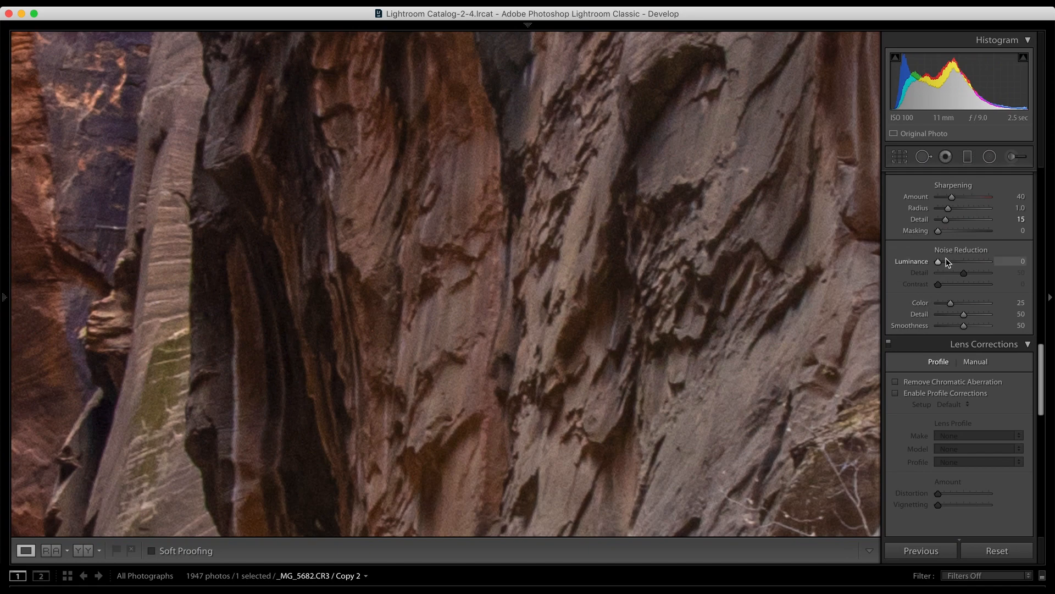
scroll(628, 260, left, 10)
scroll(627, 260, up, 3)
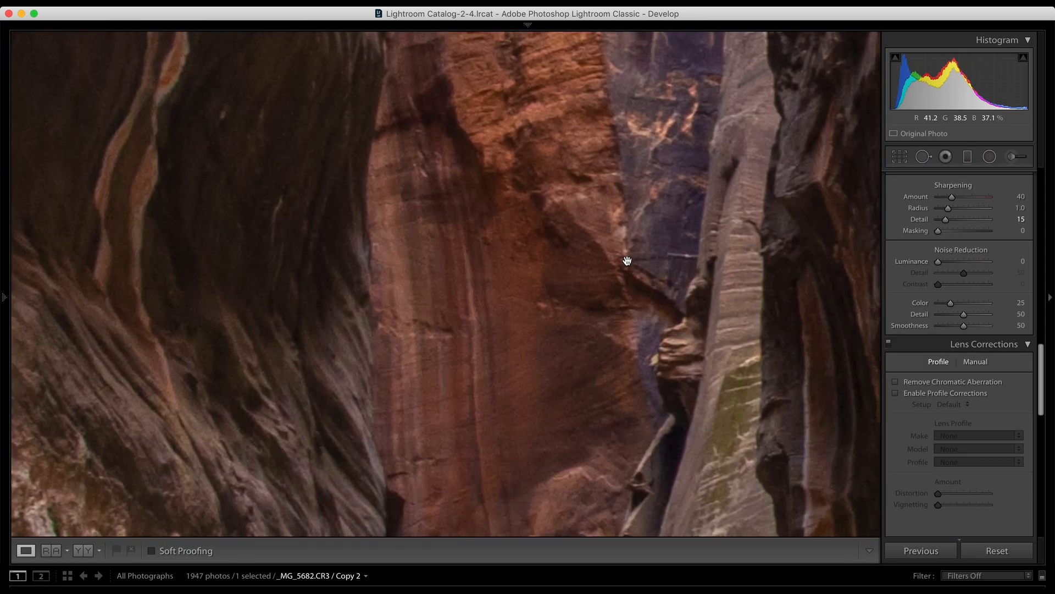
click(628, 260)
click(309, 327)
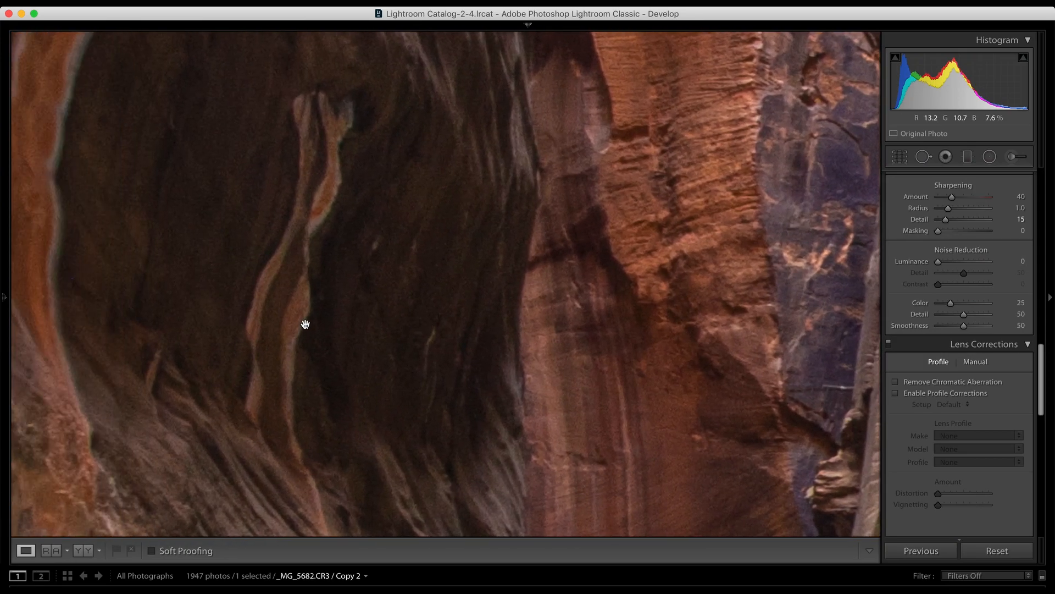
drag(942, 262, 907, 265)
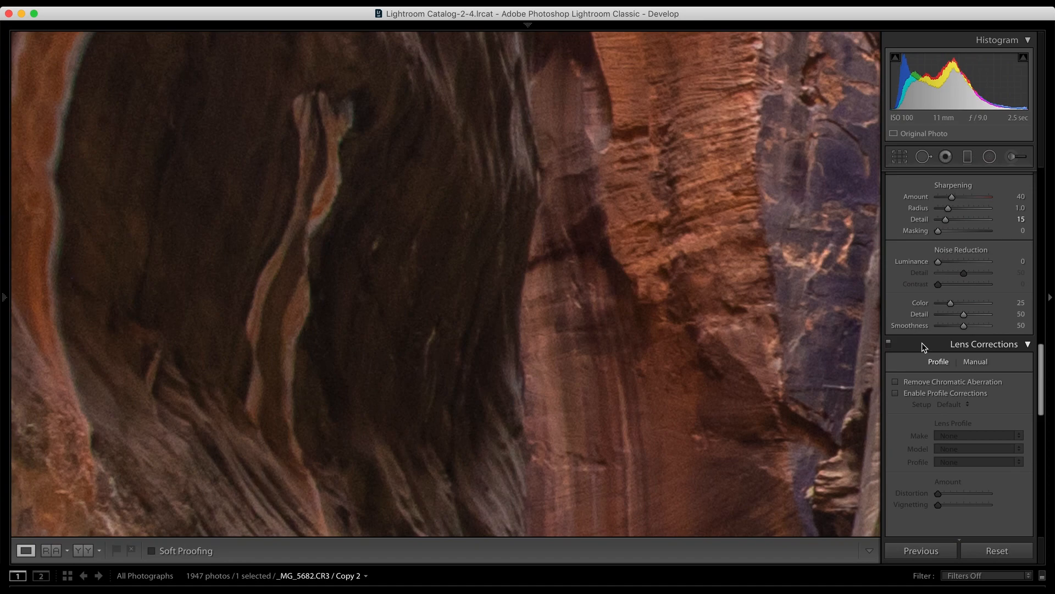
scroll(922, 342, down, 3)
scroll(938, 308, up, 2)
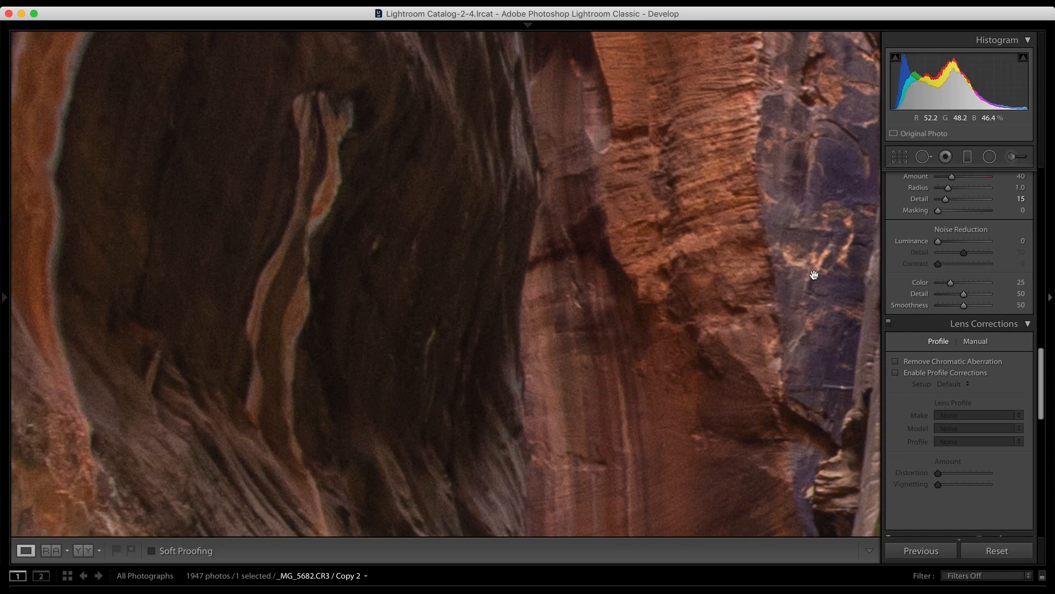
click(741, 283)
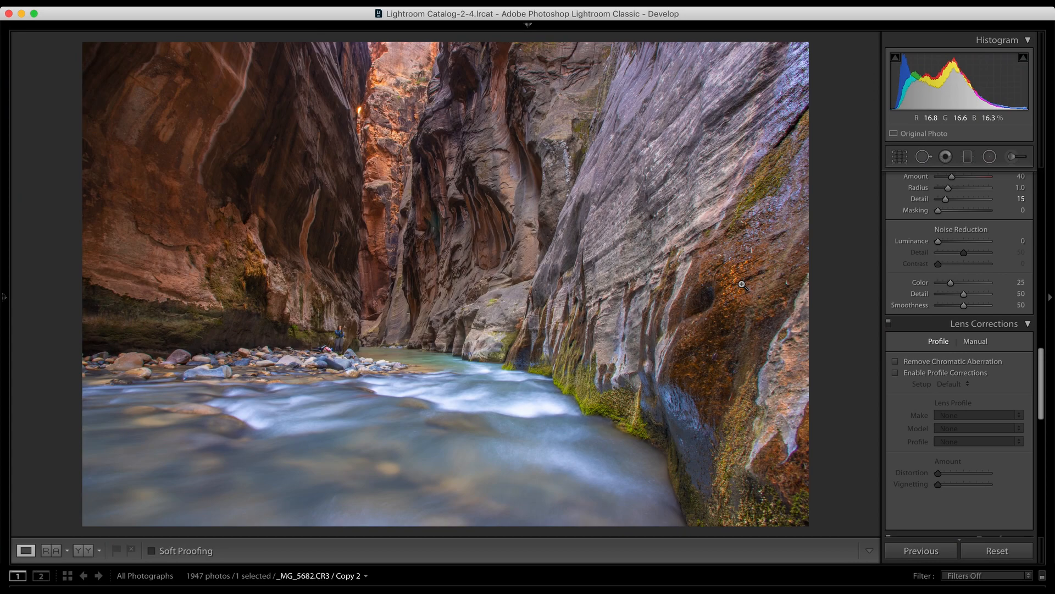
Step: Check the edges of the river stones up close for color fringing, and turn on chromatic aberration removal
scroll(946, 385, down, 5)
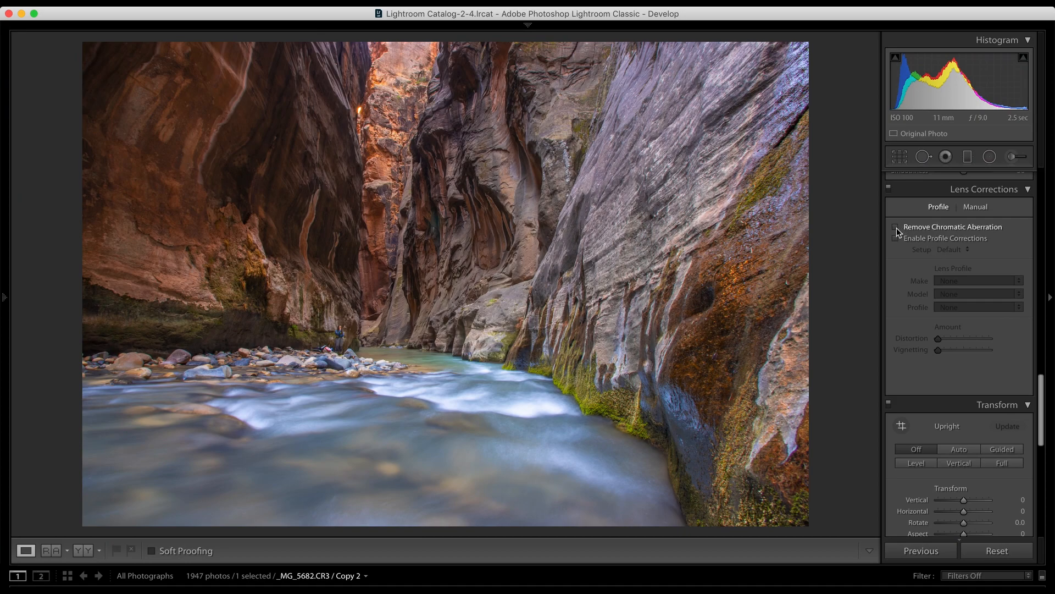
click(702, 292)
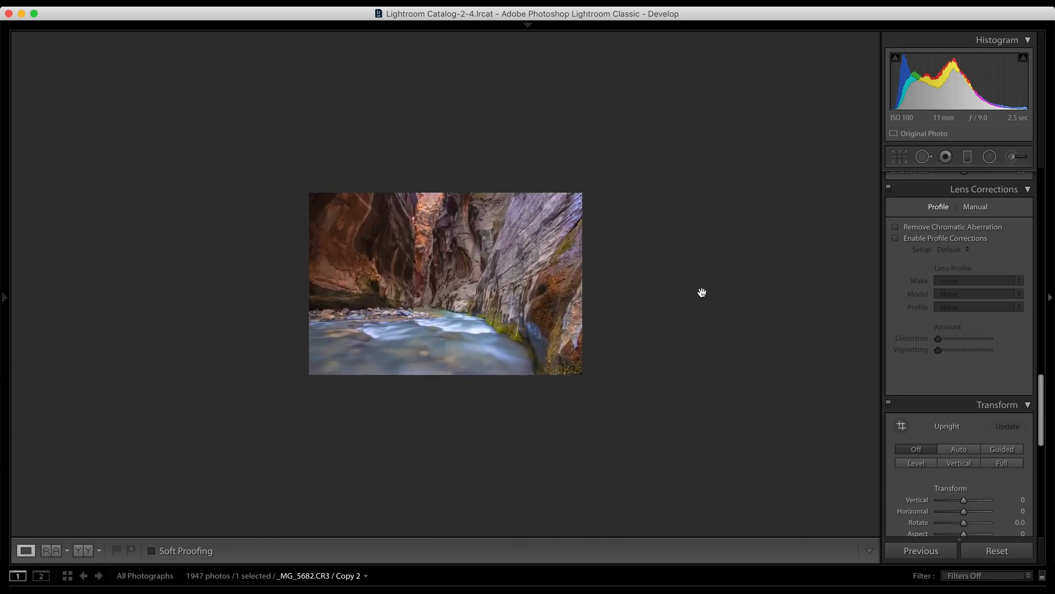
click(702, 292)
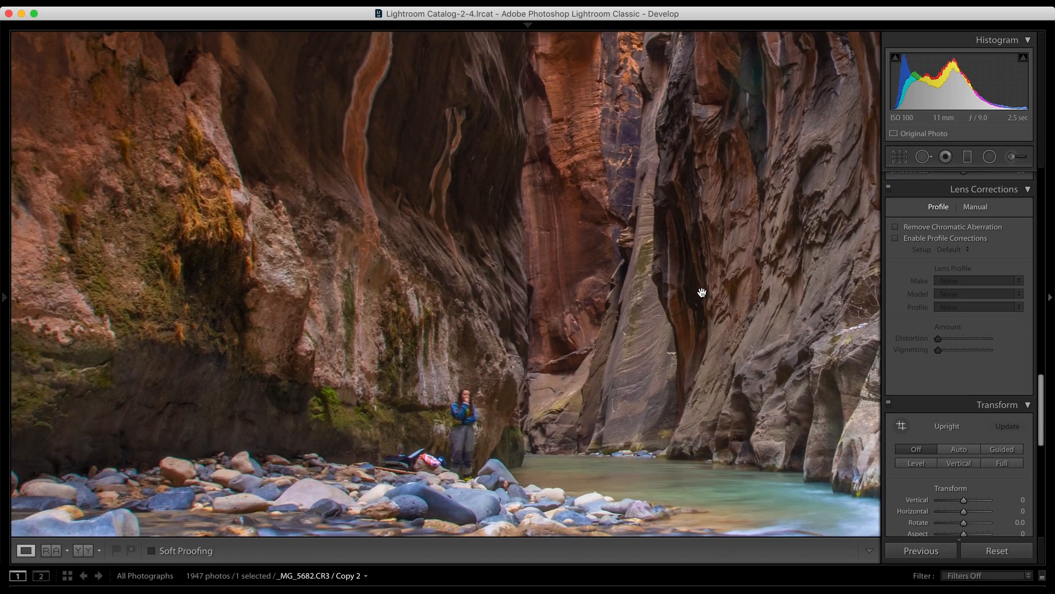
click(702, 292)
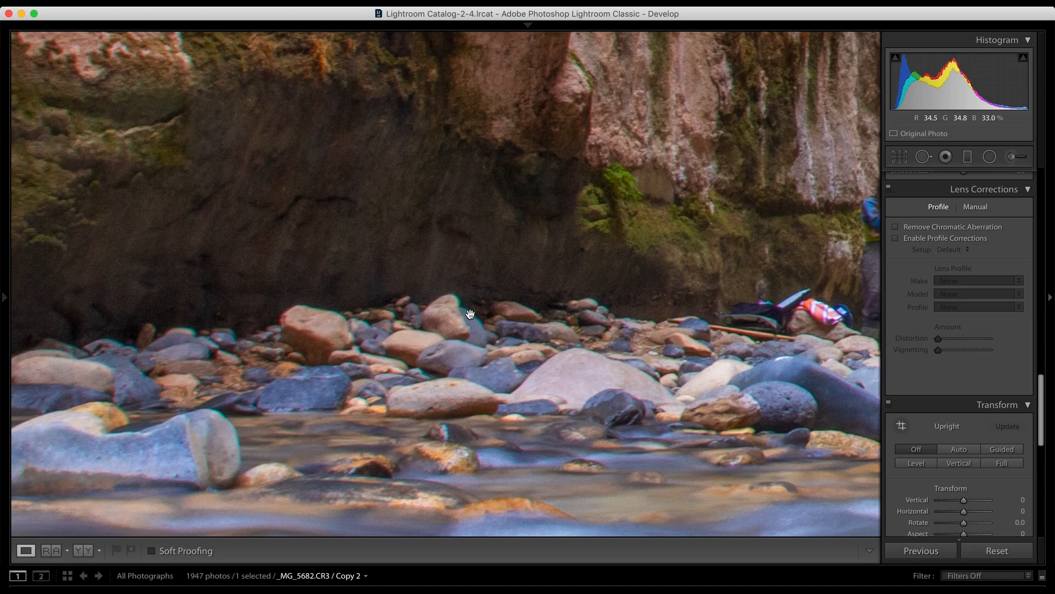
drag(159, 374, 220, 370)
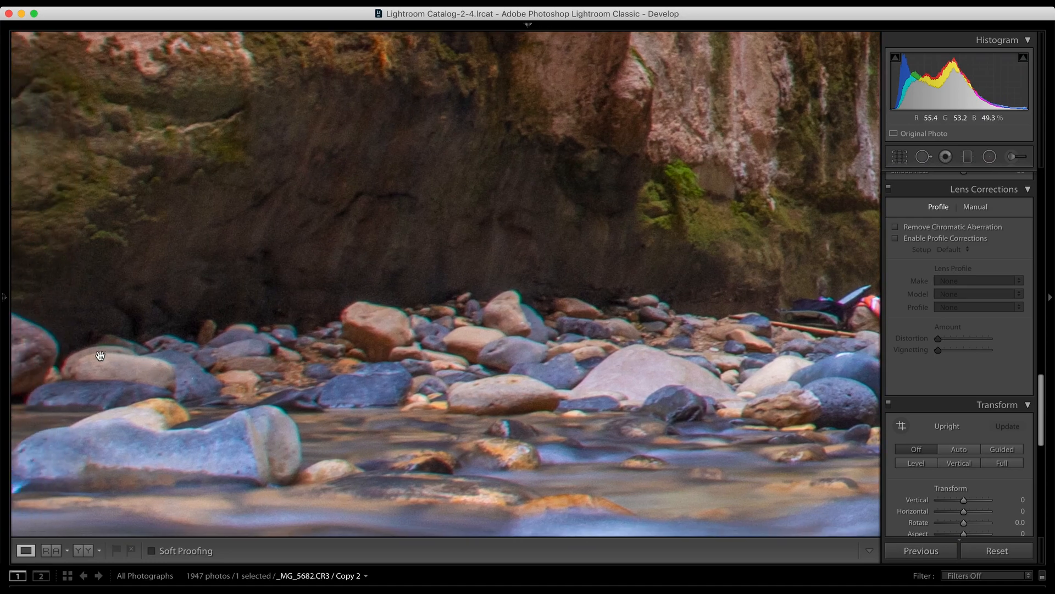
drag(146, 414, 294, 409)
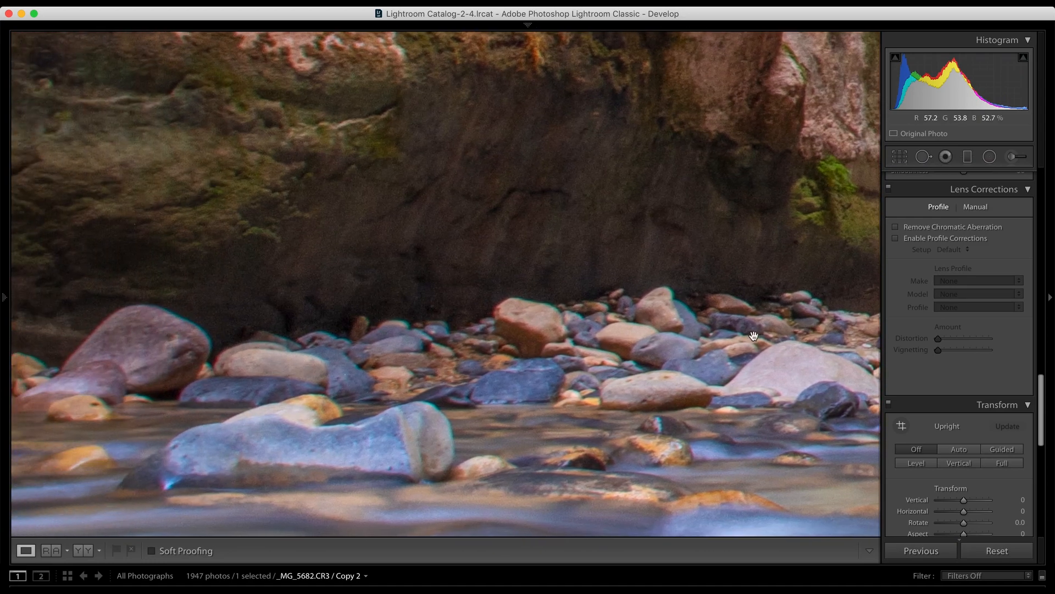
click(896, 227)
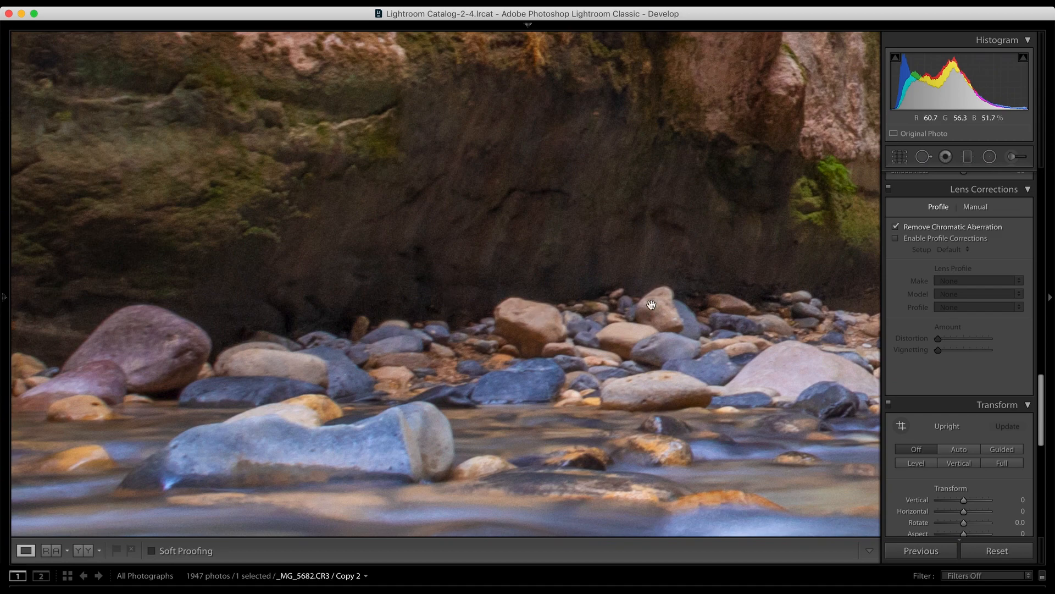
Step: Enable lens profile corrections and choose Canon as the lens make
click(896, 239)
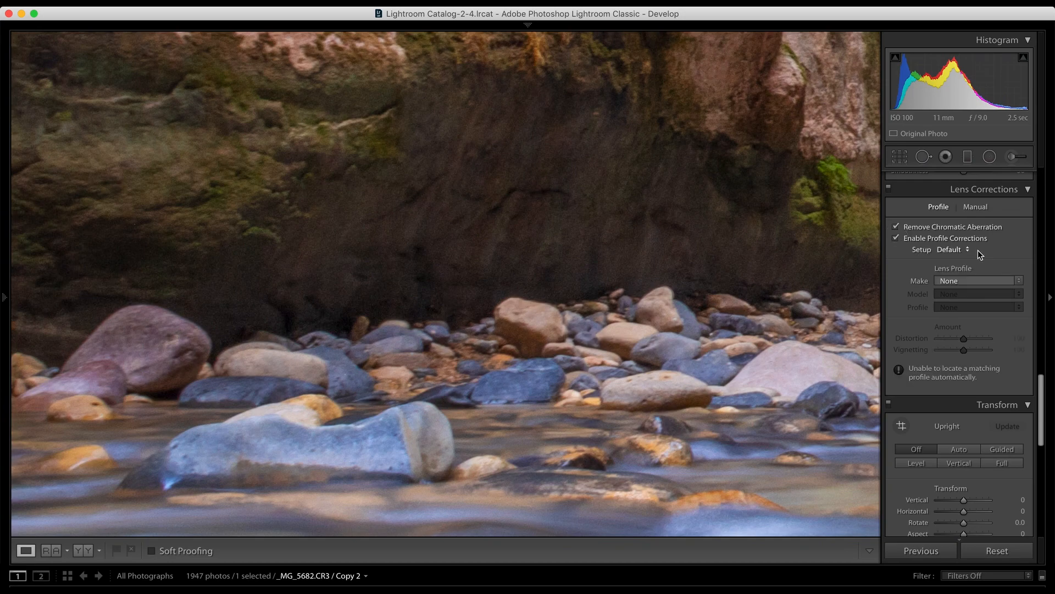
click(687, 275)
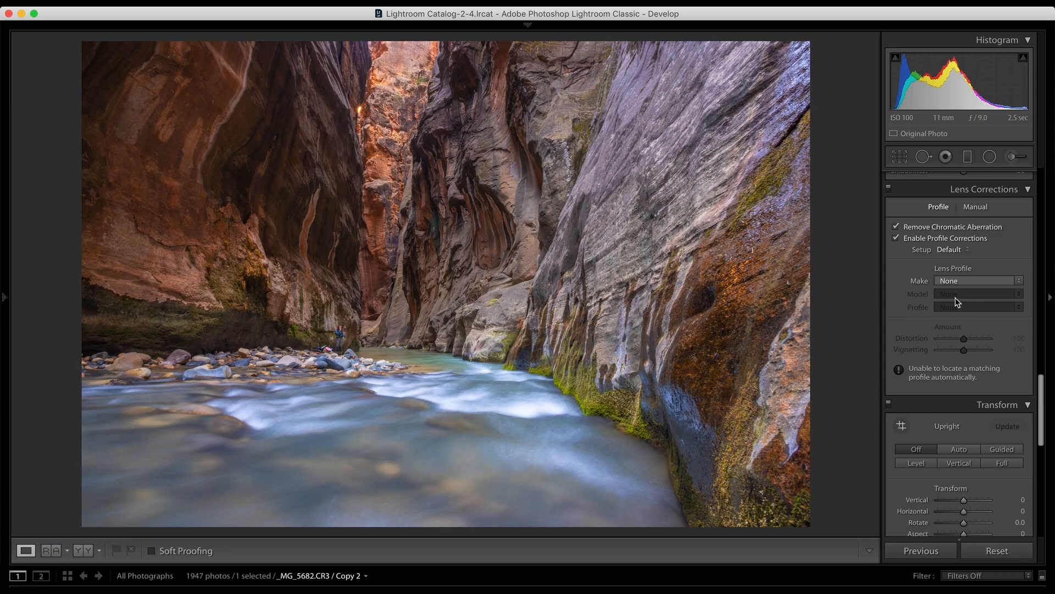
click(954, 281)
click(951, 314)
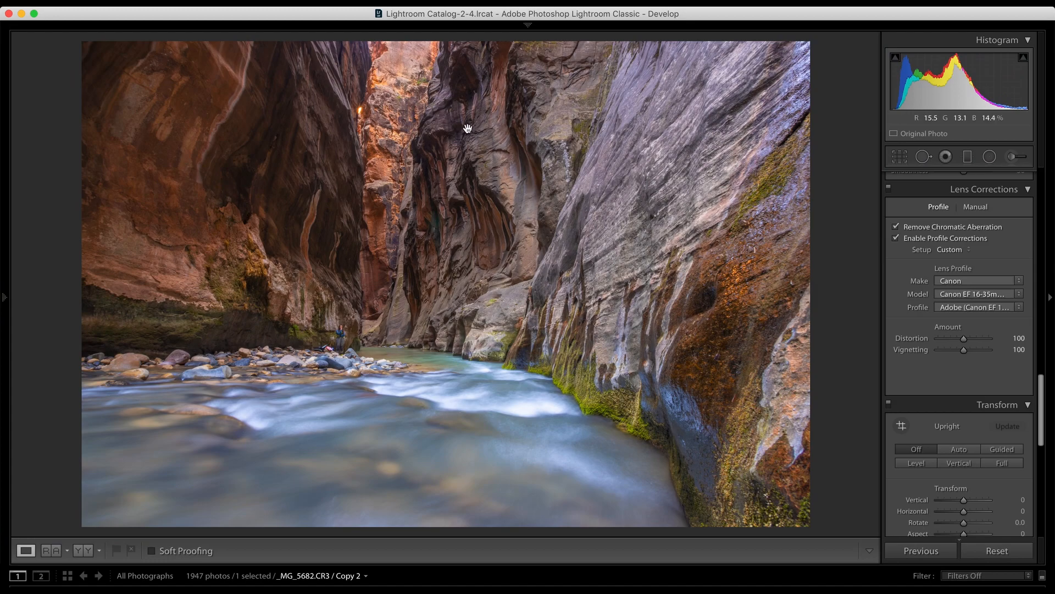
Step: Compare the whole photo with the lens profile corrections switched off and on, leaving them on
click(896, 238)
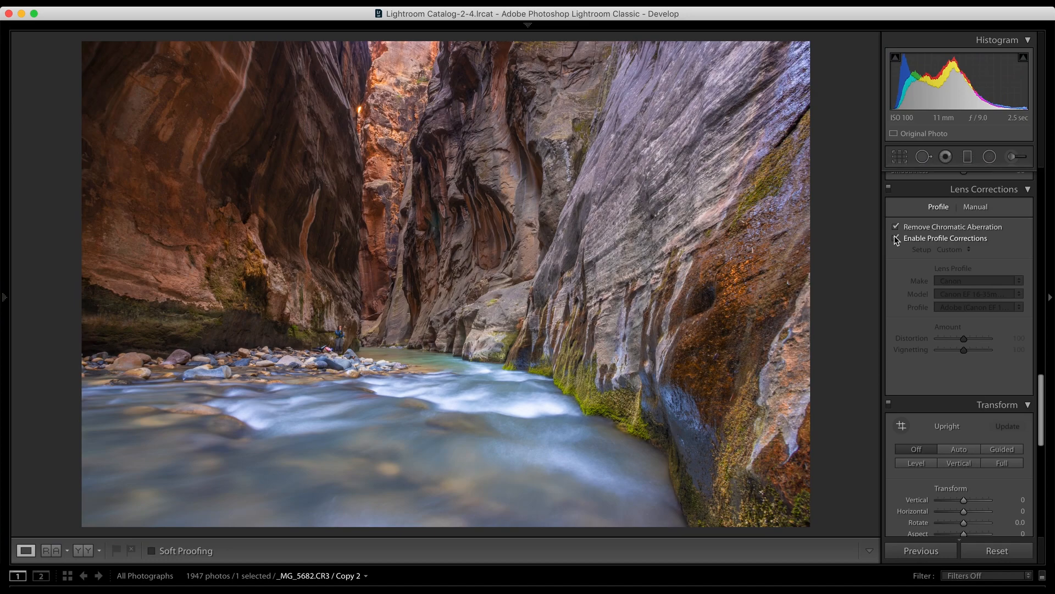
click(896, 238)
click(895, 237)
click(895, 238)
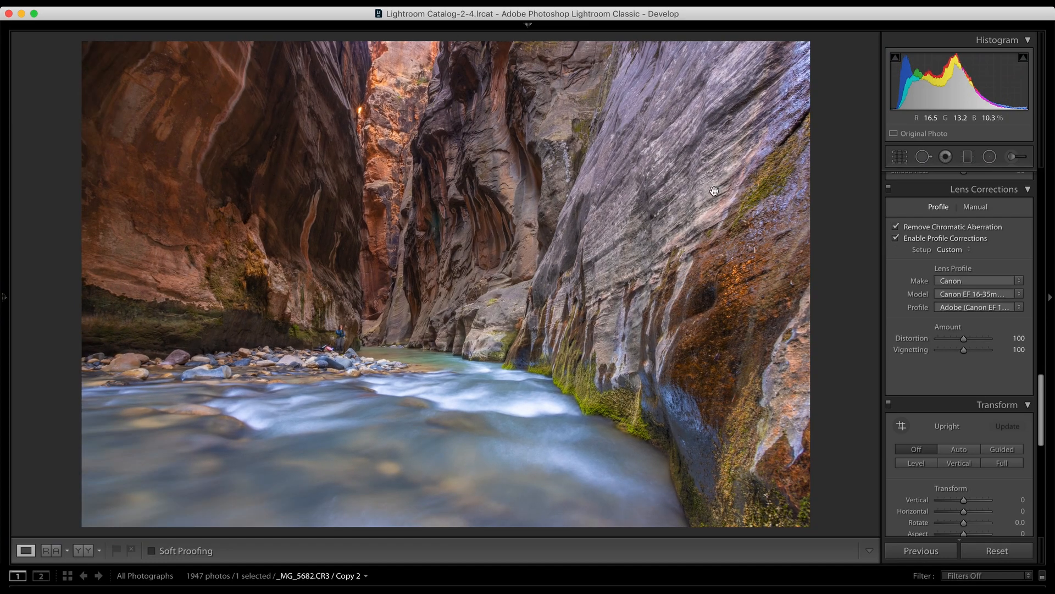
Step: Try Vertical transform values of +17 and +24 on the photo, undoing each one
scroll(916, 415, down, 5)
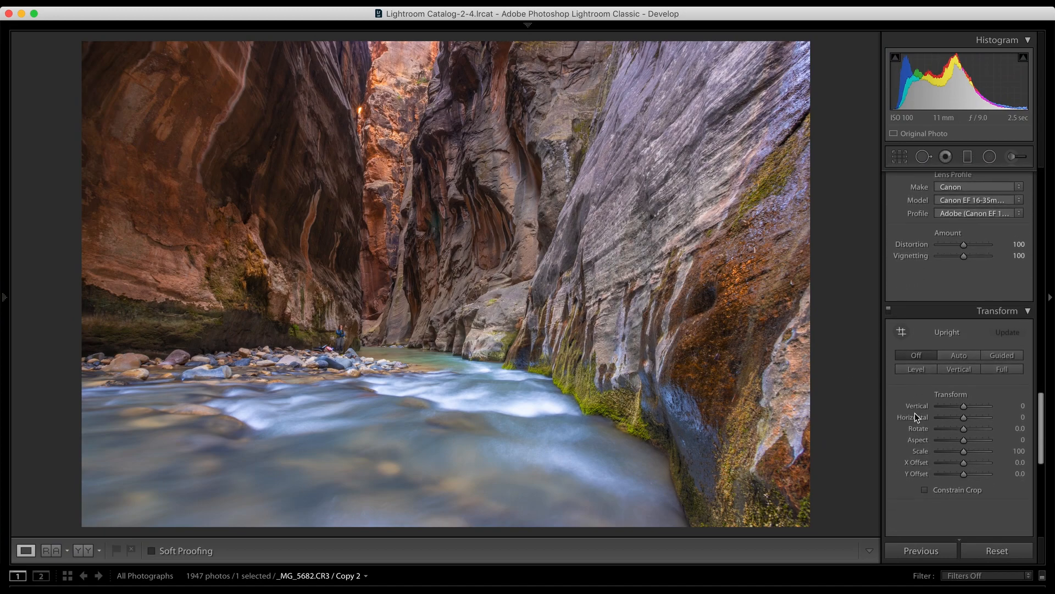
scroll(915, 413, down, 2)
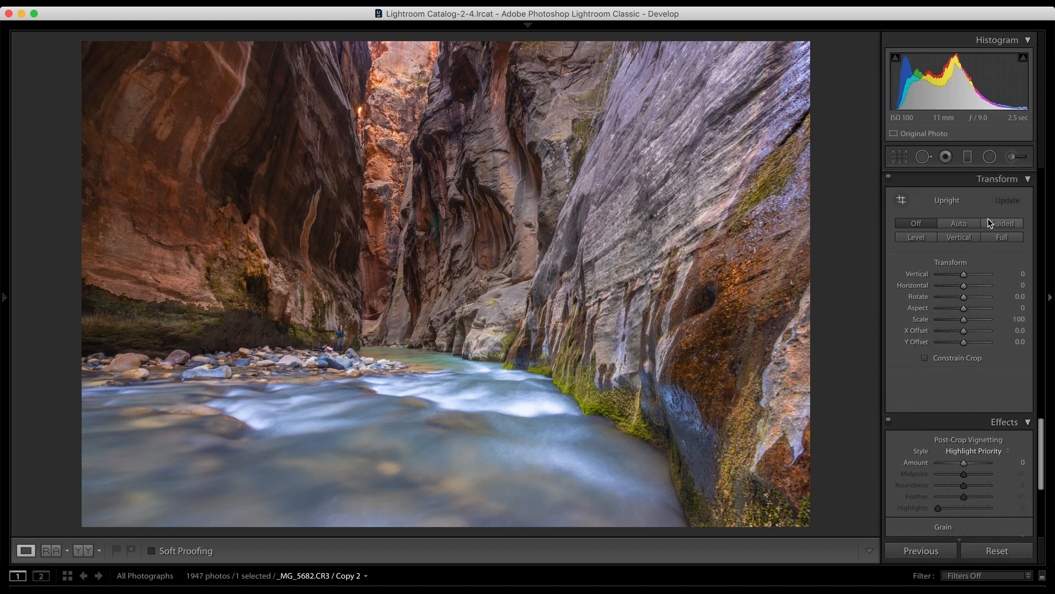
mouse_move(964, 288)
mouse_down()
mouse_move(952, 287)
mouse_move(969, 289)
mouse_up()
key(super+z)
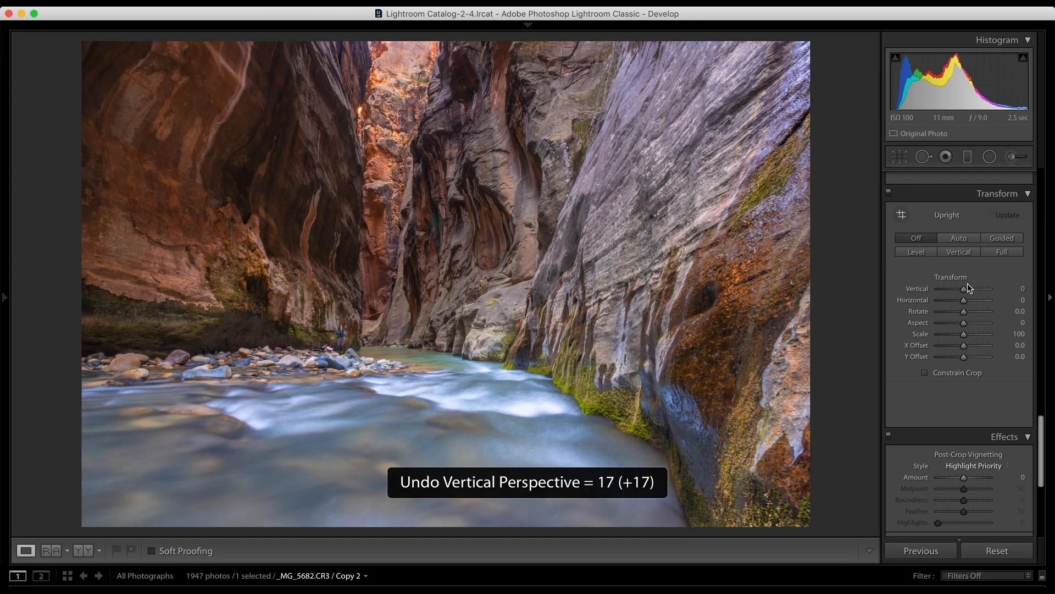
scroll(930, 351, down, 3)
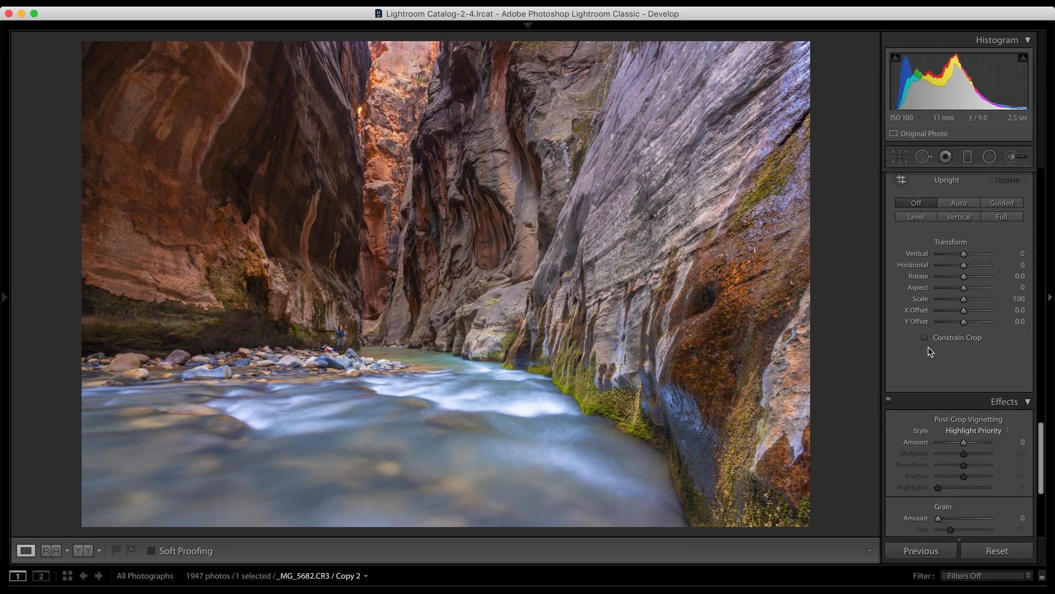
scroll(930, 352, down, 1)
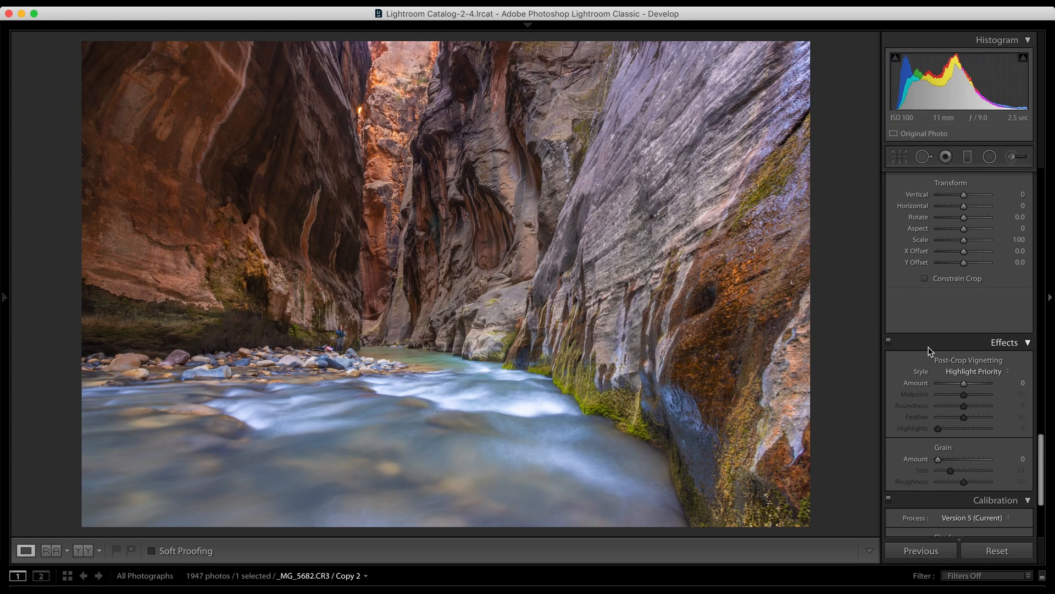
scroll(928, 349, down, 1)
scroll(929, 348, up, 5)
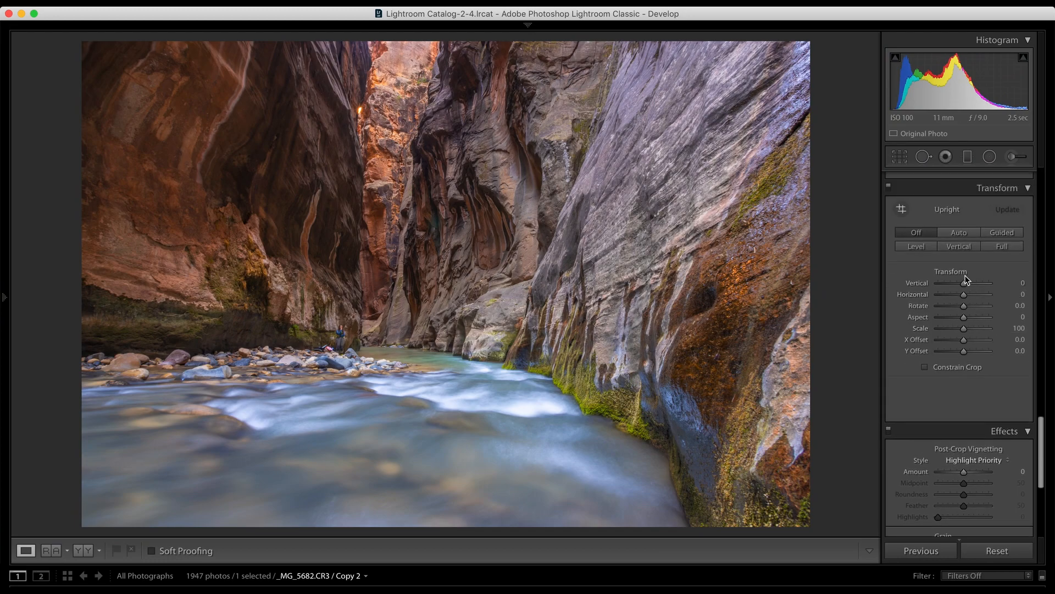
drag(964, 283, 972, 285)
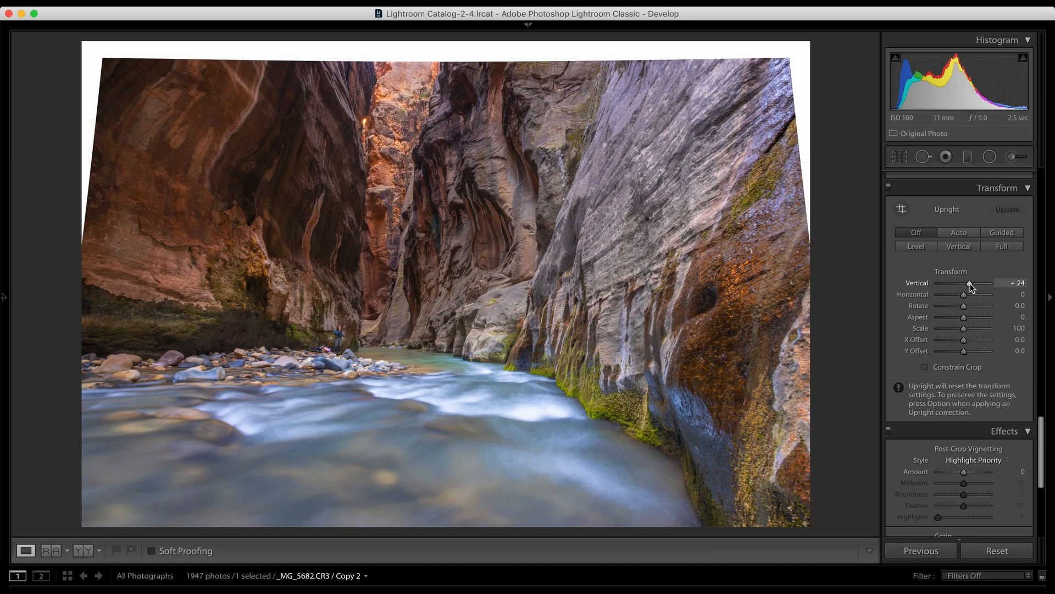
key(super+z)
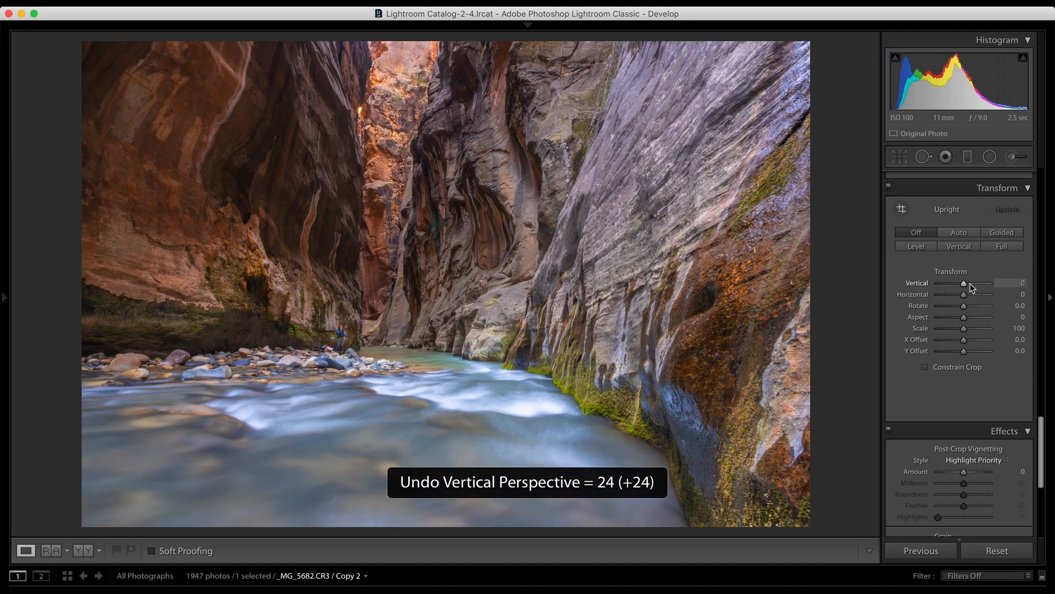
Step: Crop the photo to its lower-left area at the original aspect ratio, cutting off the upper walls and the right-hand rock face
scroll(896, 354, down, 3)
scroll(896, 355, down, 1)
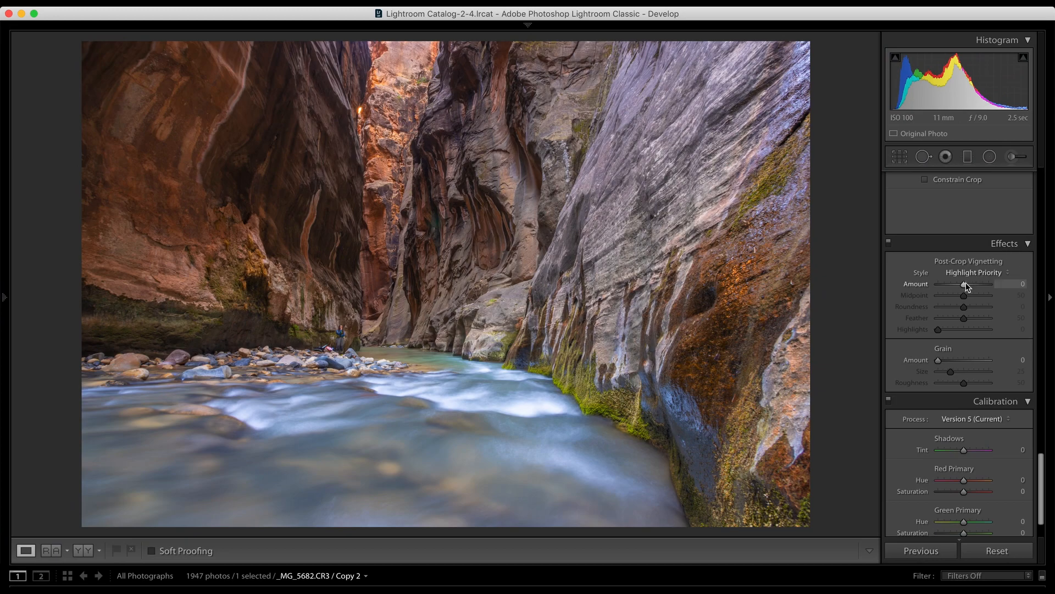
click(905, 161)
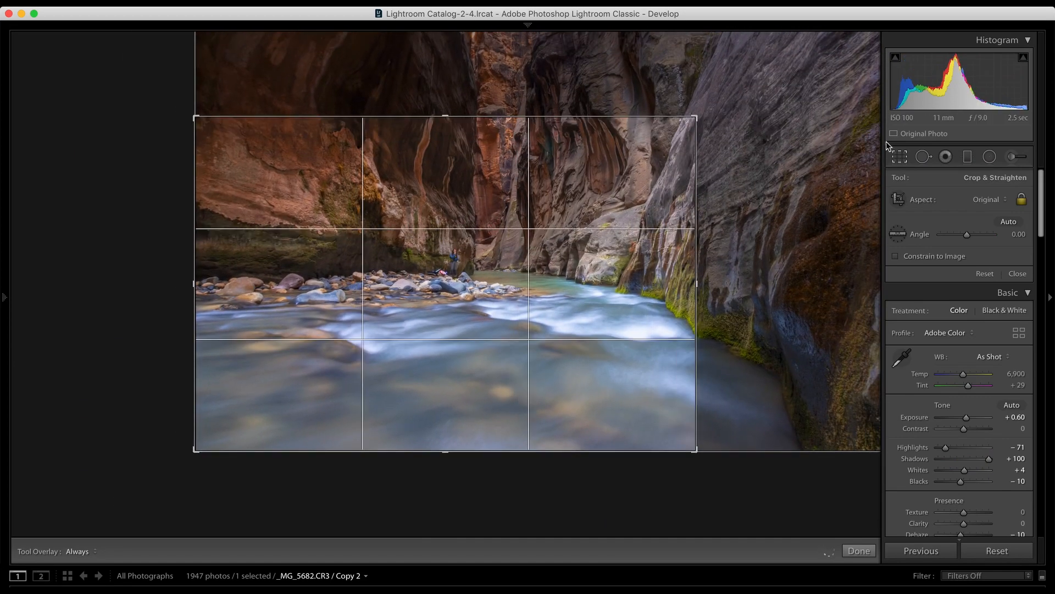
click(903, 158)
Step: Darken the cropped photo's edges with a Highlight Priority post-crop vignette, Amount -59
scroll(918, 312, down, 20)
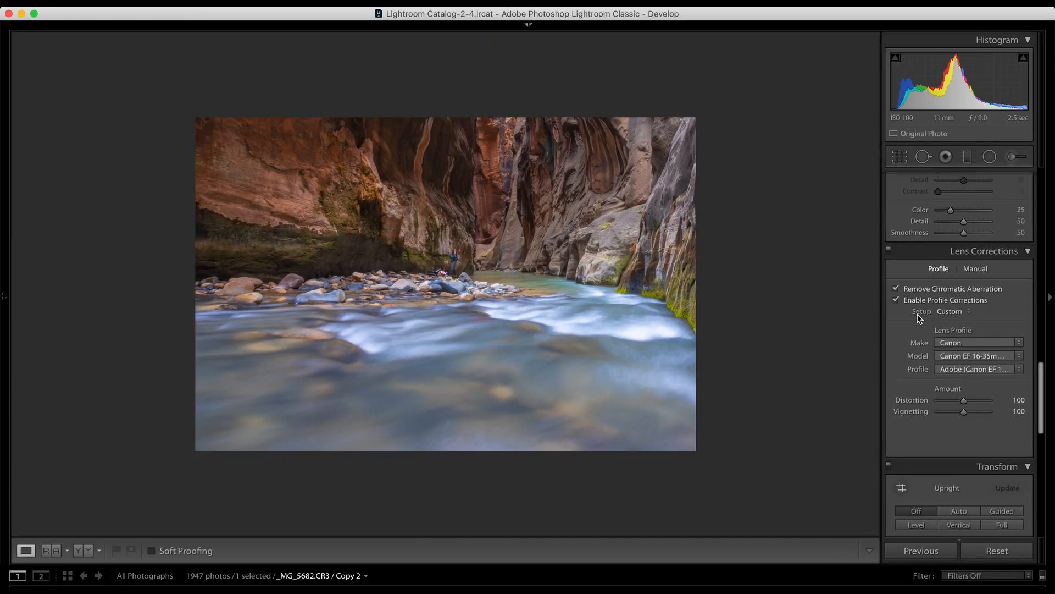
scroll(920, 319, down, 15)
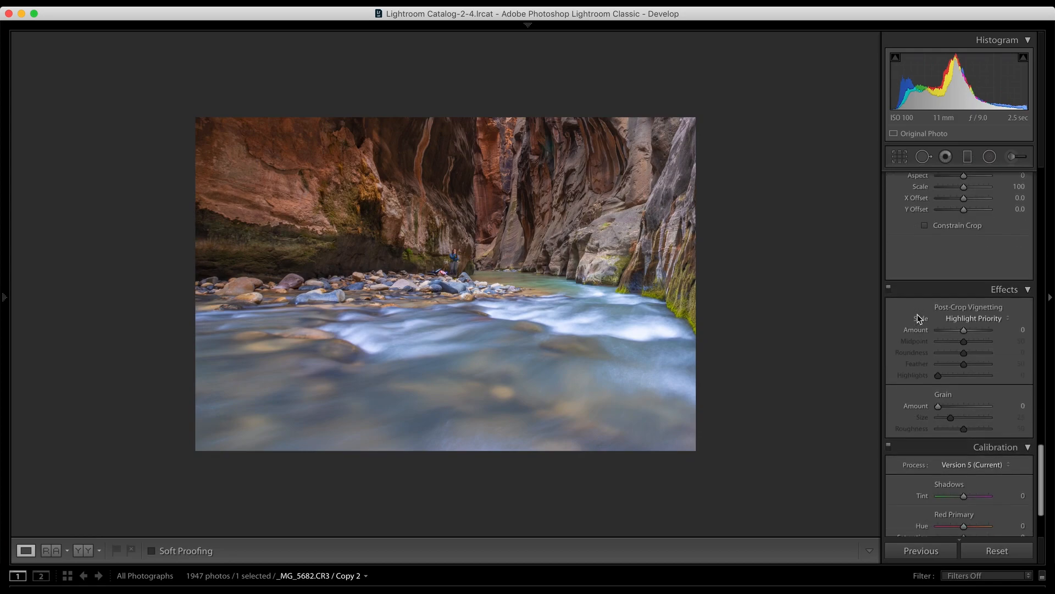
drag(966, 318, 949, 318)
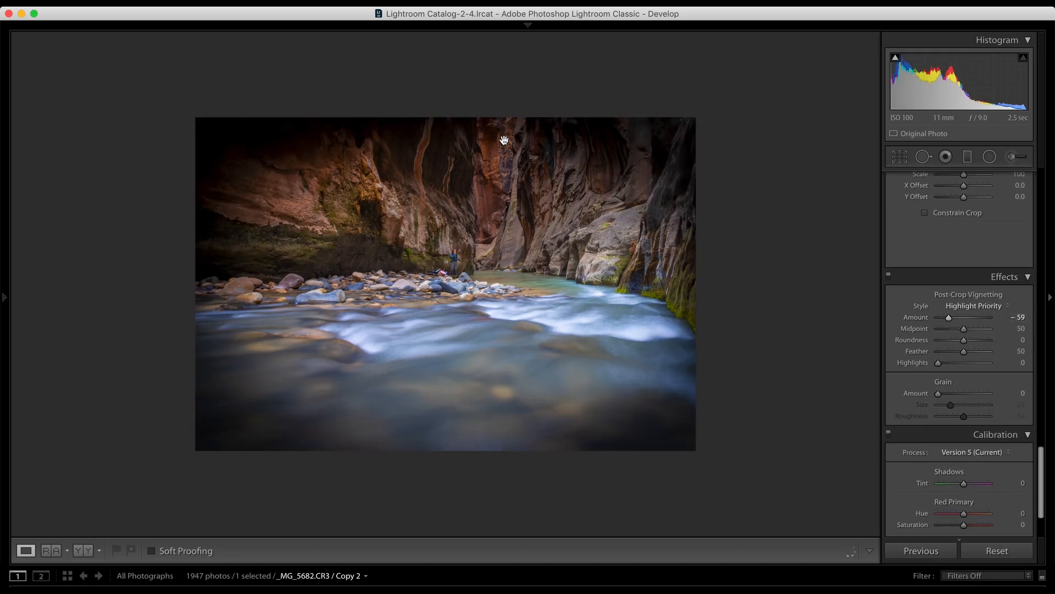
Step: Expand the photo's crop back to the full frame, keeping the original aspect ratio
click(899, 156)
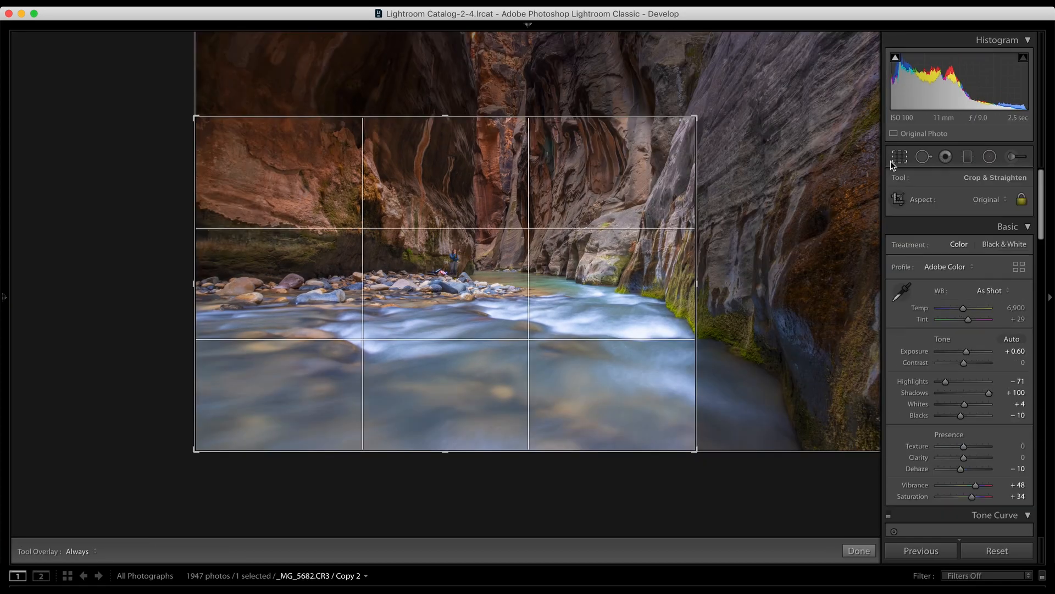
drag(697, 118, 810, 43)
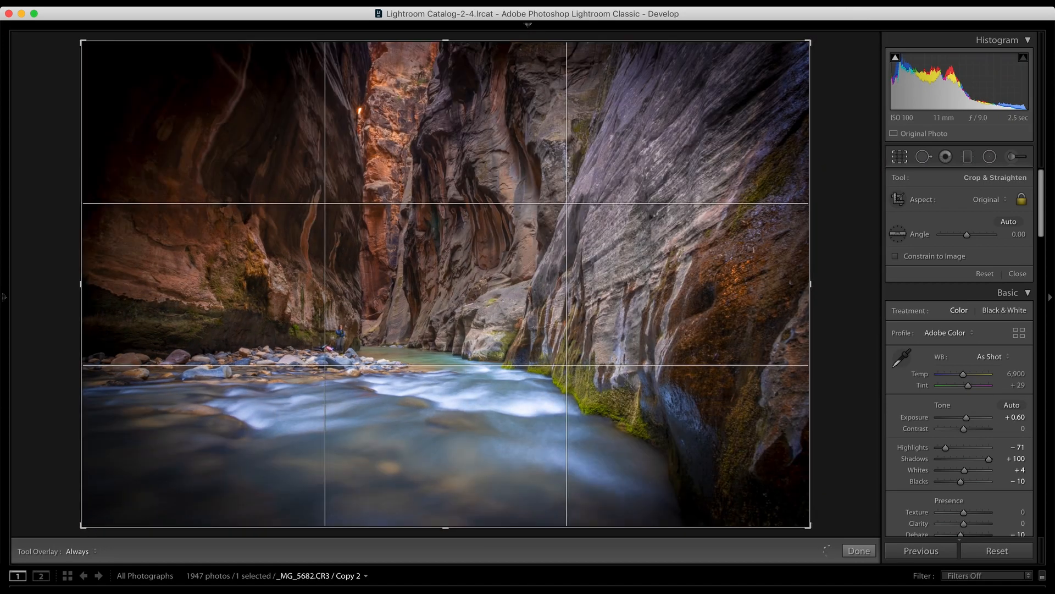
click(901, 156)
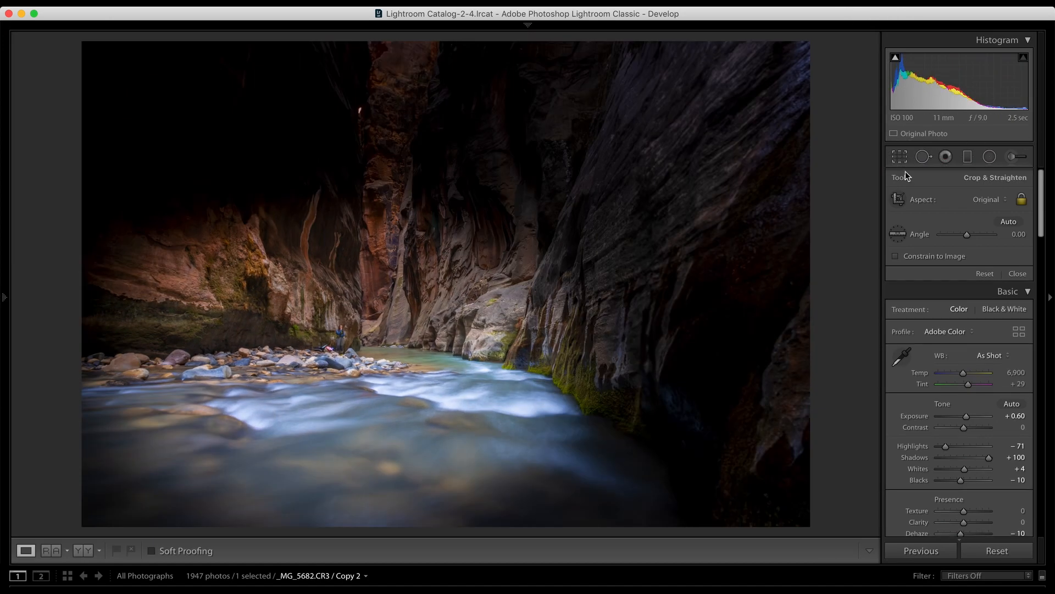
Step: Exaggerate the post-crop vignette into a hard-edged oval with Amount -100, Midpoint 44, Roundness -1 and Feather 0
scroll(955, 405, down, 3)
scroll(957, 407, down, 15)
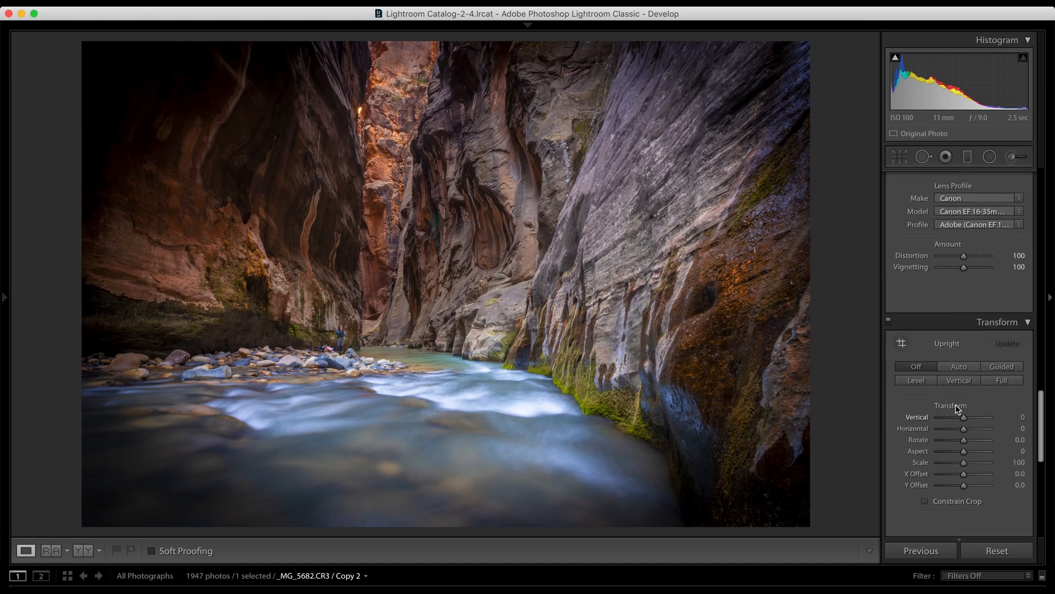
scroll(956, 409, down, 10)
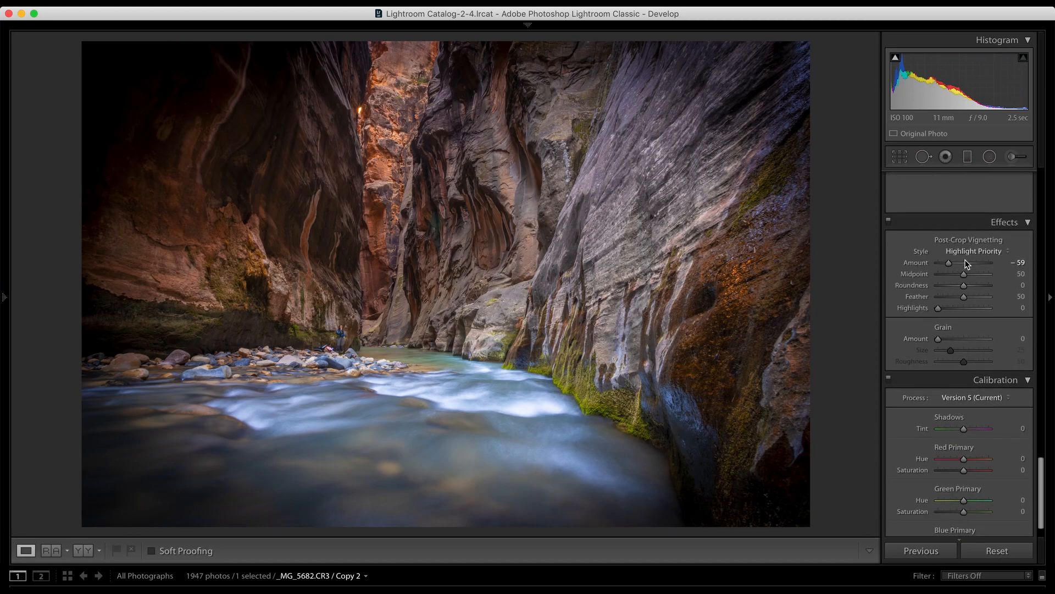
mouse_move(949, 265)
mouse_down()
mouse_move(974, 265)
mouse_move(959, 266)
mouse_move(966, 278)
mouse_move(933, 263)
mouse_move(935, 274)
mouse_up()
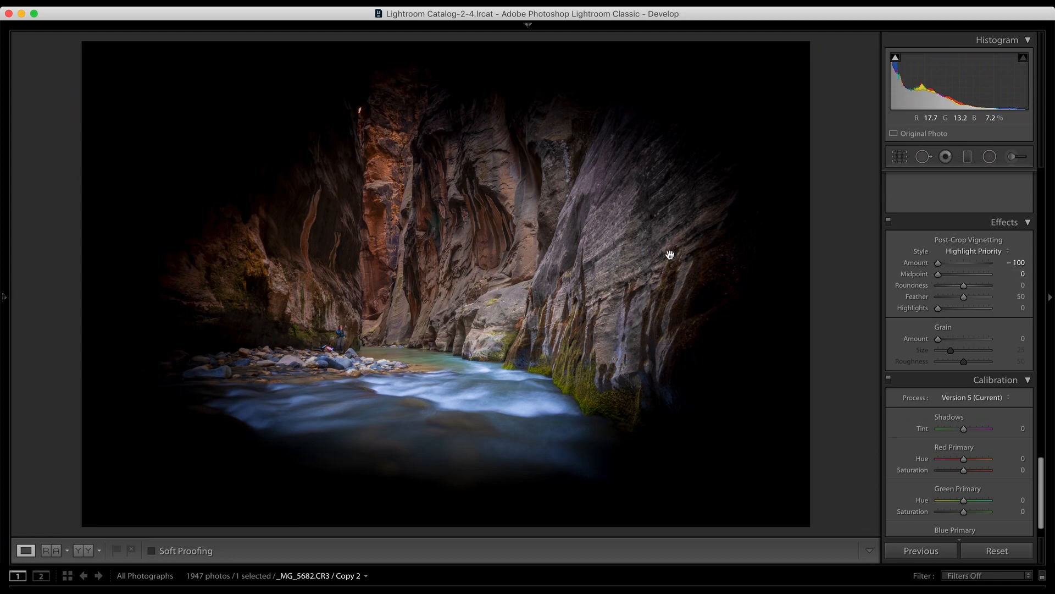
drag(938, 275, 880, 308)
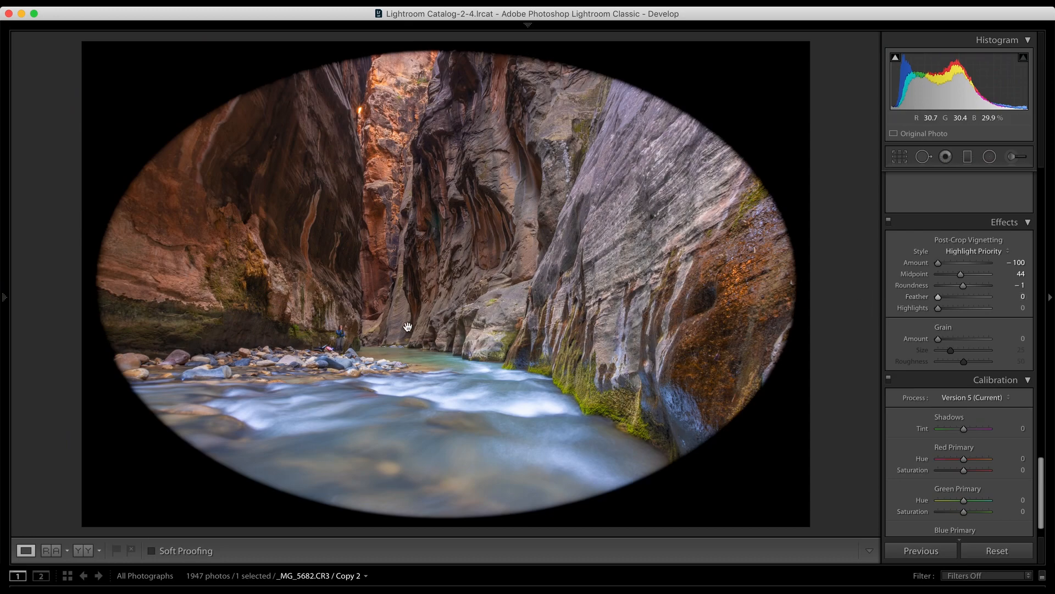
Step: Soften the vignette to Feather 93, Amount -10 and Midpoint 34, and compare the photo with the effects off and on
mouse_move(988, 301)
mouse_down()
mouse_move(946, 297)
mouse_move(987, 299)
mouse_up()
click(1010, 262)
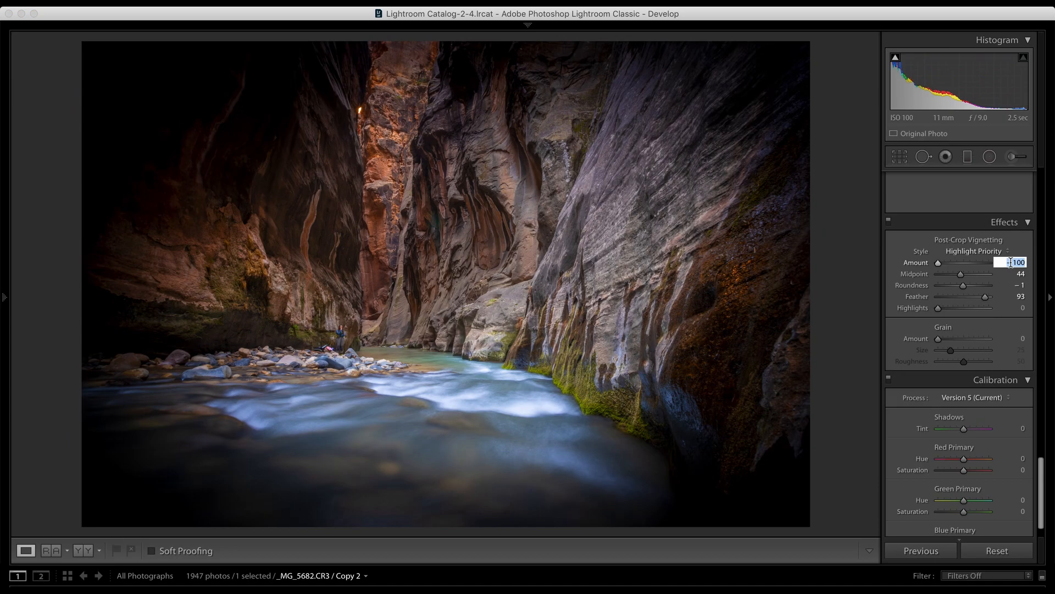
mouse_move(939, 265)
mouse_down()
mouse_move(963, 264)
mouse_move(955, 273)
mouse_up()
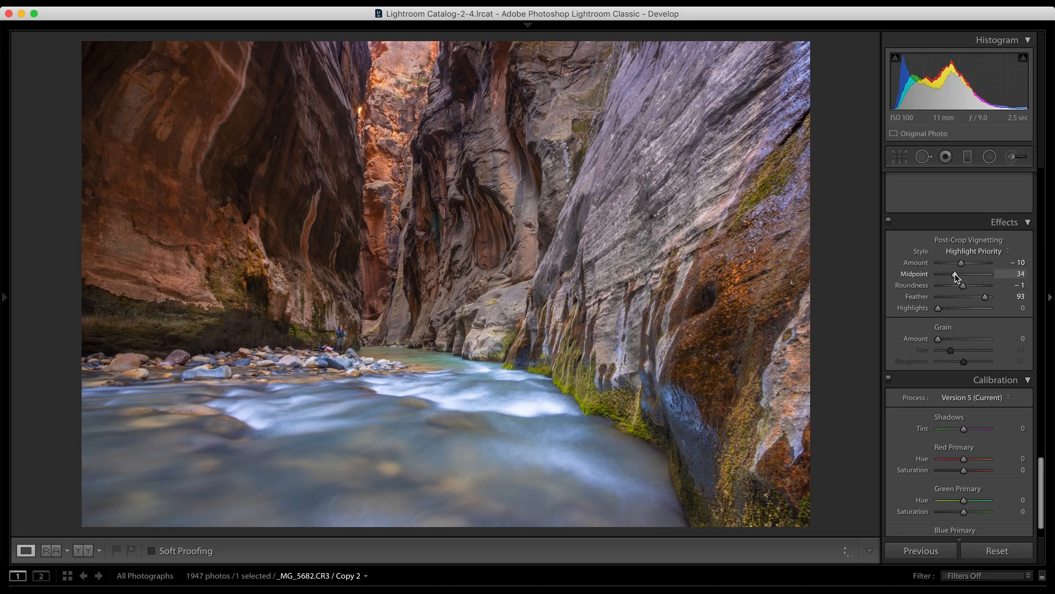
click(889, 221)
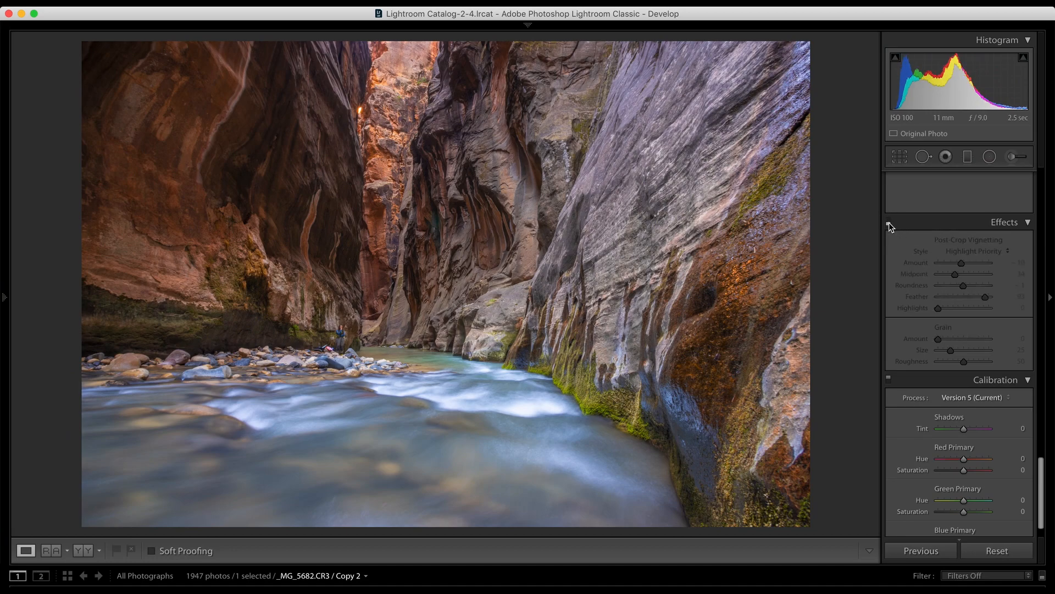
click(889, 222)
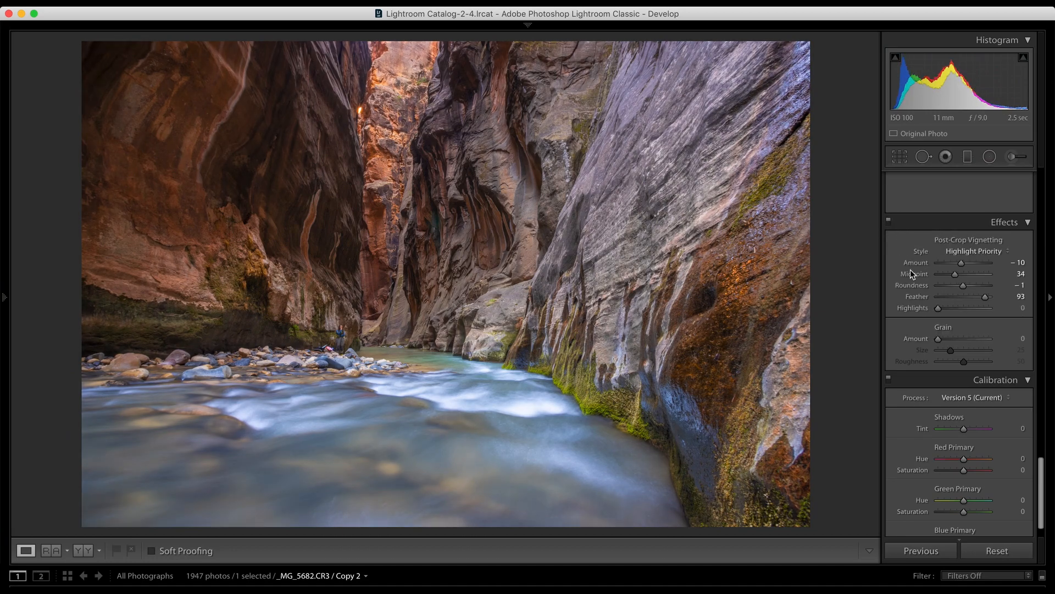
Step: Try shifting the Green Primary Hue and the Shadows Tint in Calibration, resetting both to 0
scroll(924, 322, down, 1)
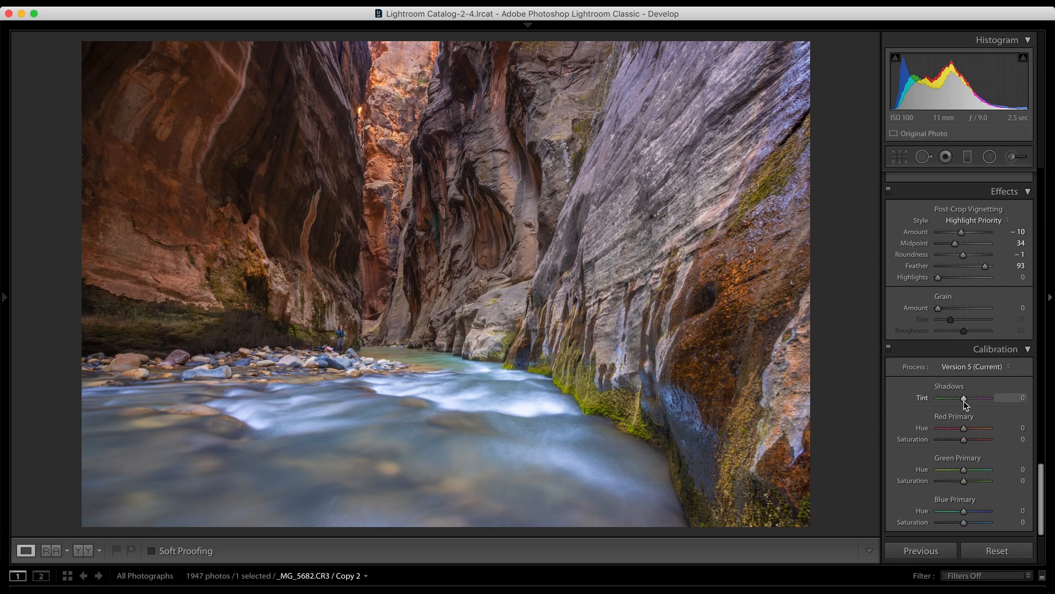
drag(966, 471, 964, 472)
click(1013, 469)
key(Return)
click(965, 400)
mouse_move(964, 401)
mouse_down()
mouse_move(956, 401)
mouse_move(966, 402)
mouse_up()
click(1007, 398)
text(0)
key(Return)
Step: Set the photo's Basic Contrast to -2
scroll(981, 282, up, 15)
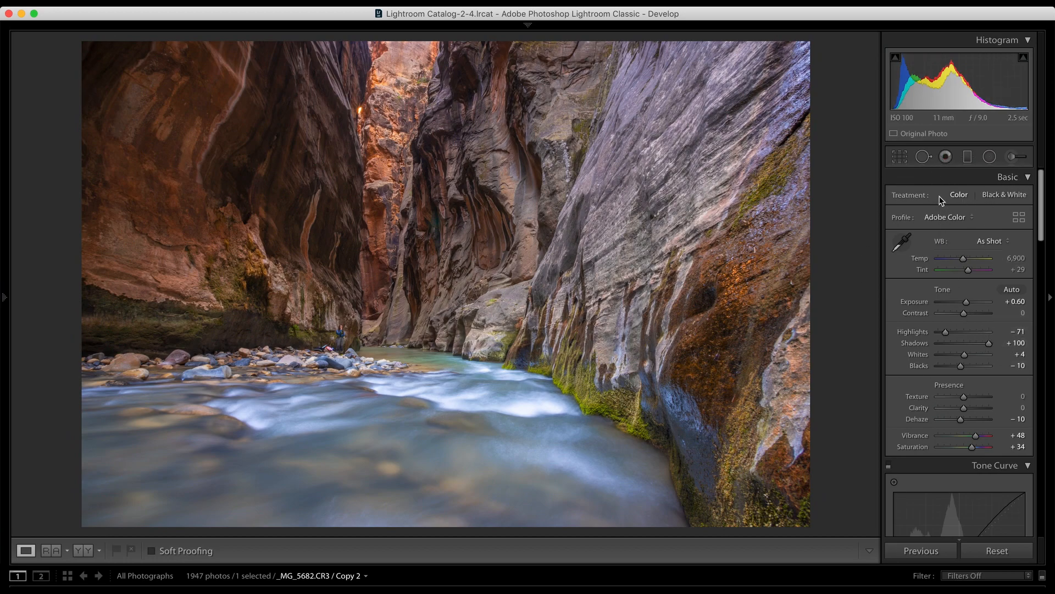
drag(963, 314, 963, 315)
Step: Try a Clone spot removal on the lower part of the left canyon wall and undo it
click(922, 157)
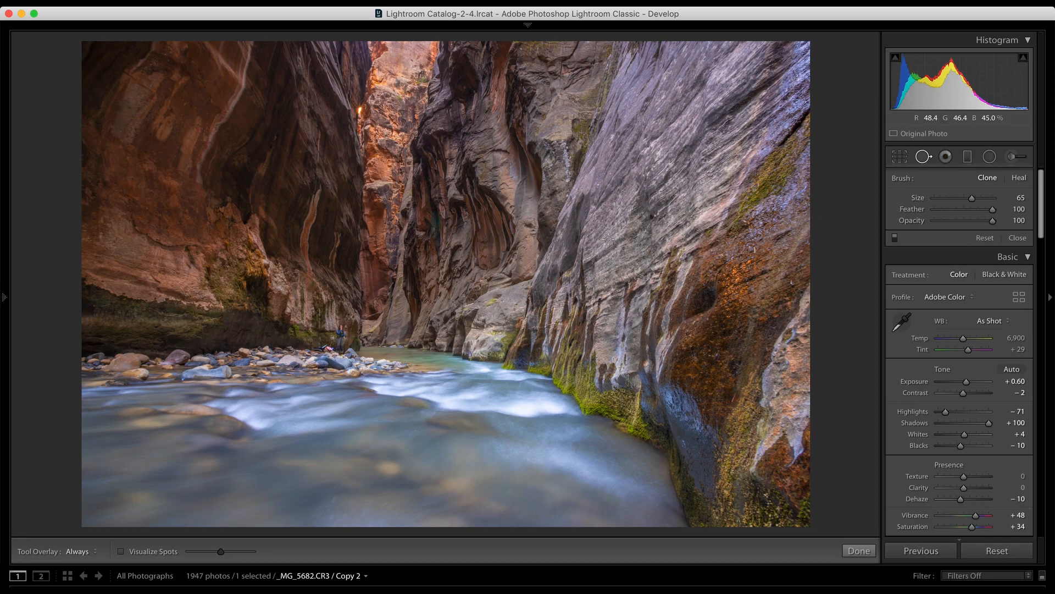
scroll(518, 338, up, 3)
drag(248, 276, 253, 274)
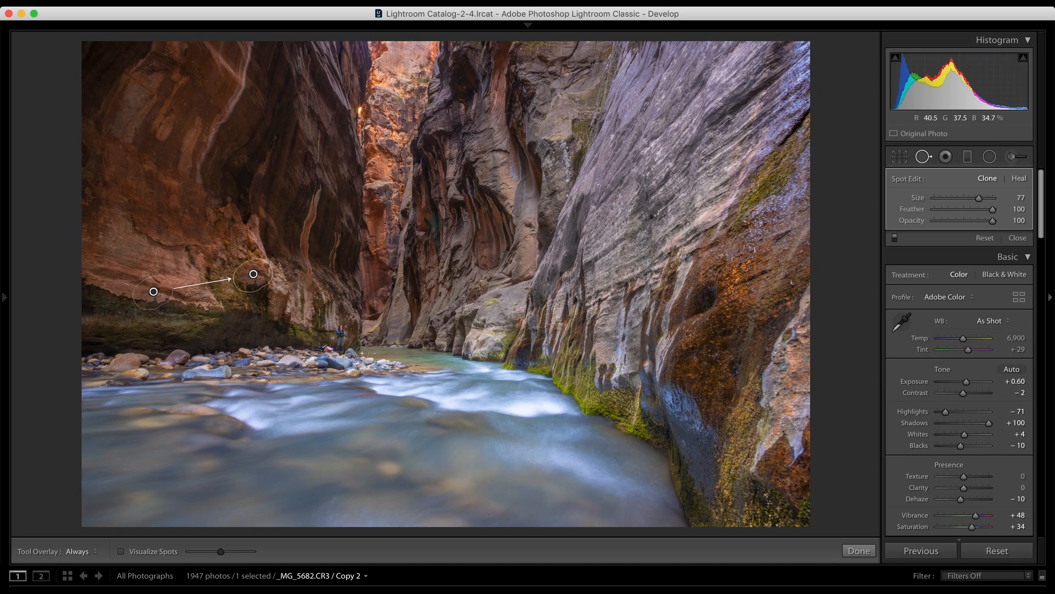
key(super+z)
Step: Try cloning rock wall over the person standing by the river, shift the source area upward, and undo the removal
click(342, 347)
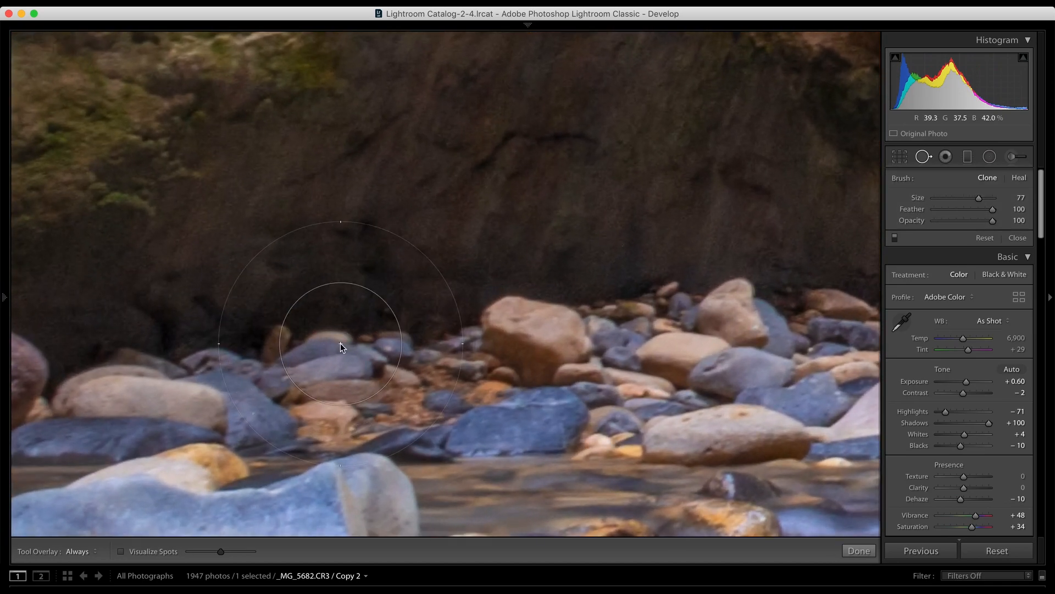
key(space)
drag(522, 285, 105, 278)
mouse_move(594, 190)
mouse_down()
mouse_move(380, 217)
mouse_move(106, 282)
mouse_move(90, 247)
mouse_up()
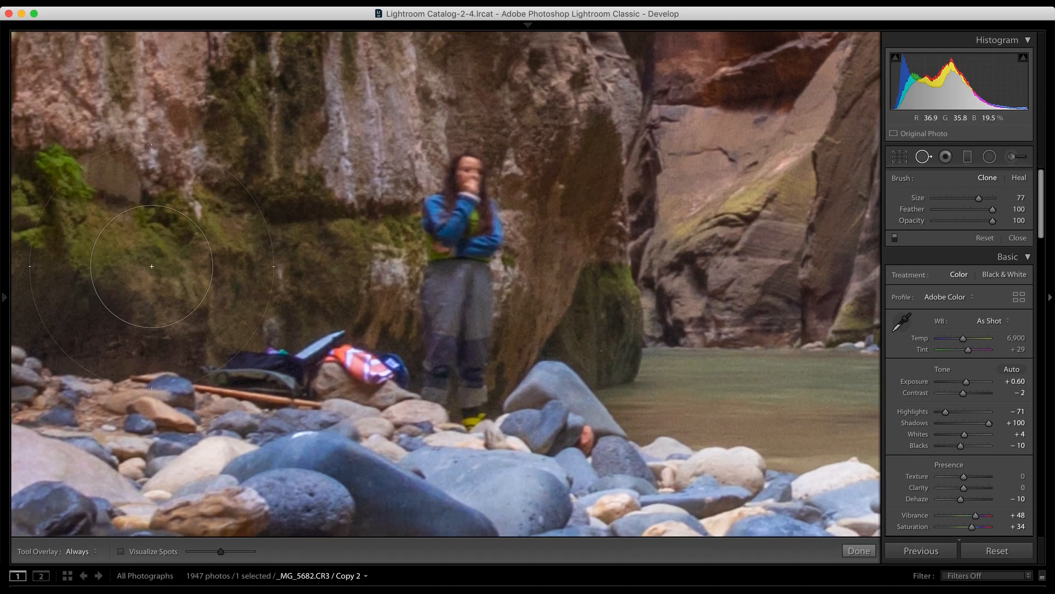
key(z)
scroll(151, 266, down, 5)
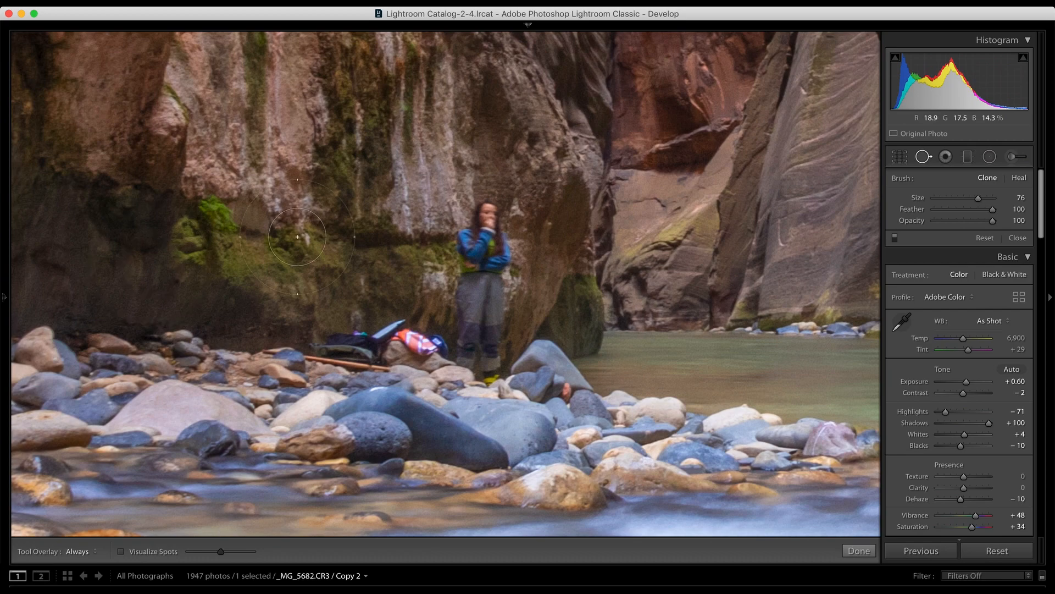
drag(494, 222, 479, 328)
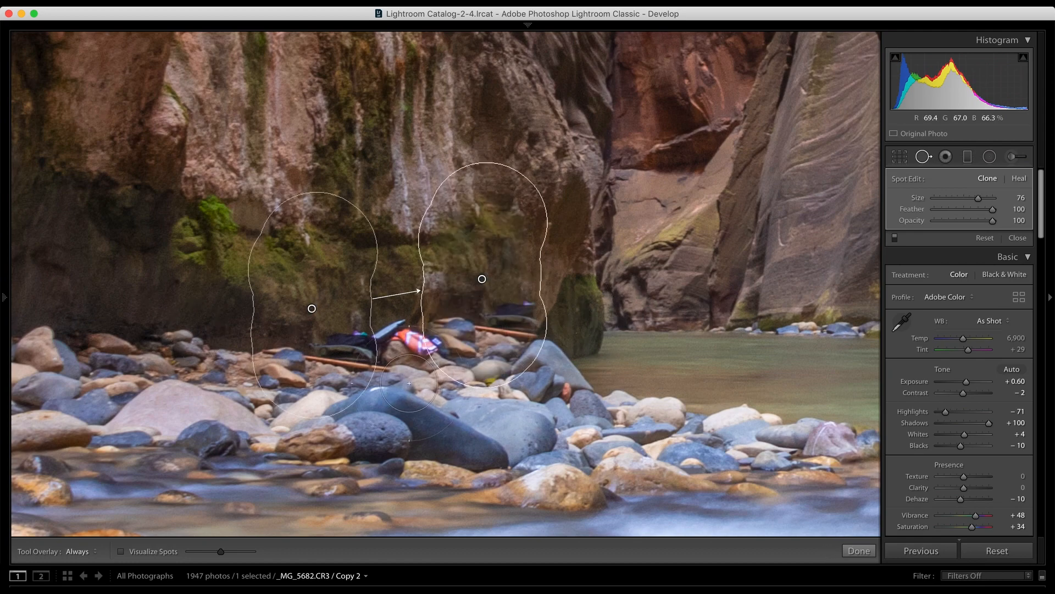
drag(311, 308, 310, 285)
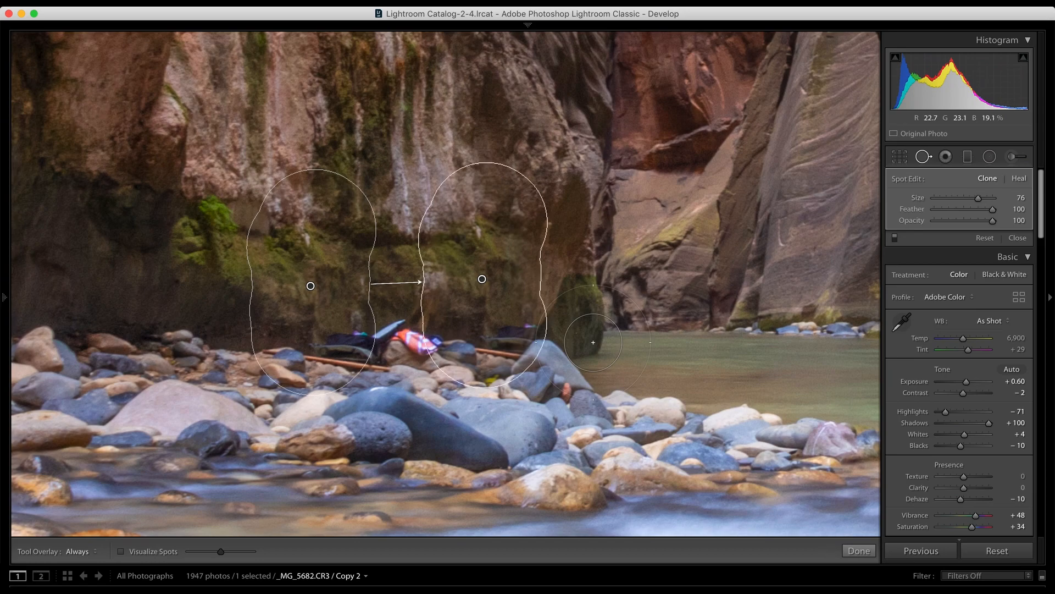
key(cmd+z)
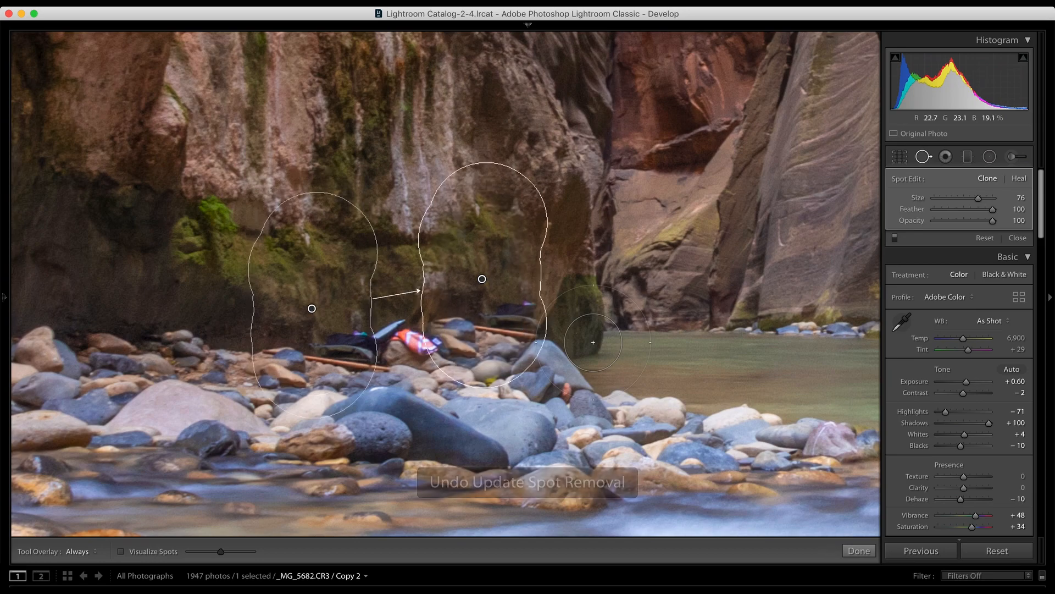
key(super+z)
key(z)
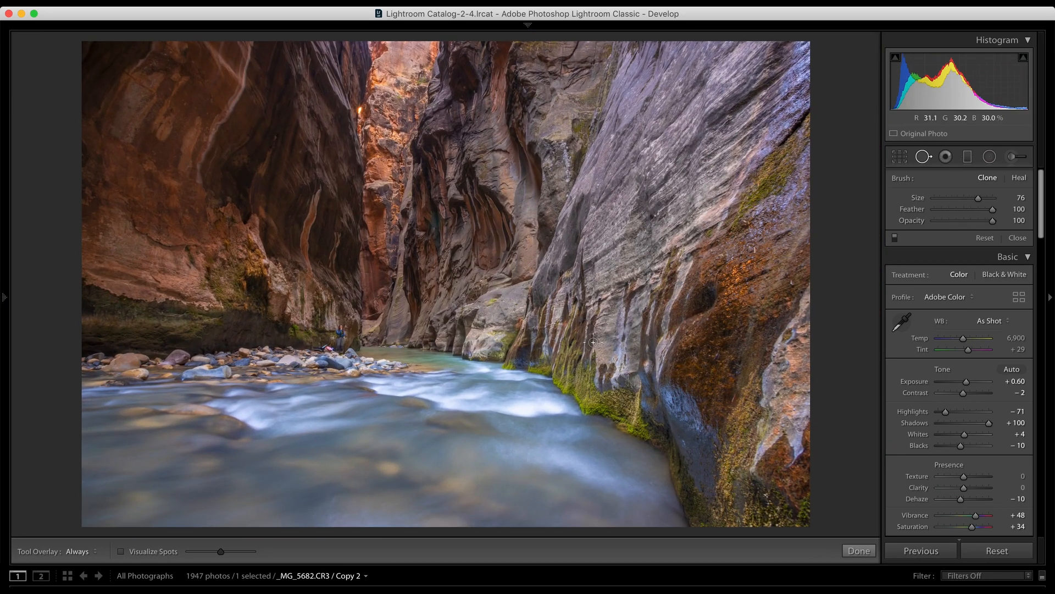
click(947, 161)
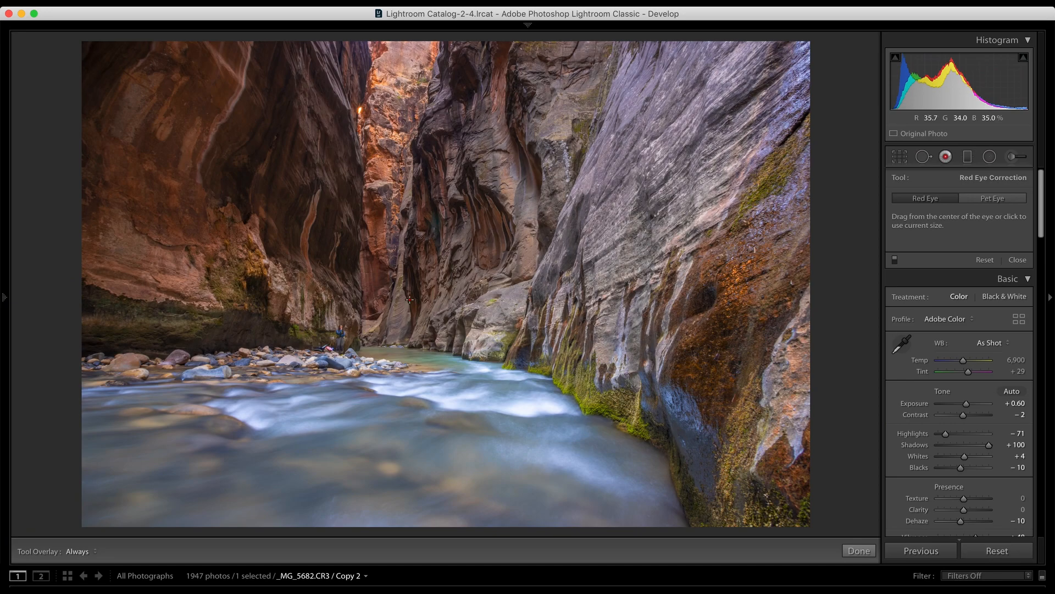
click(969, 157)
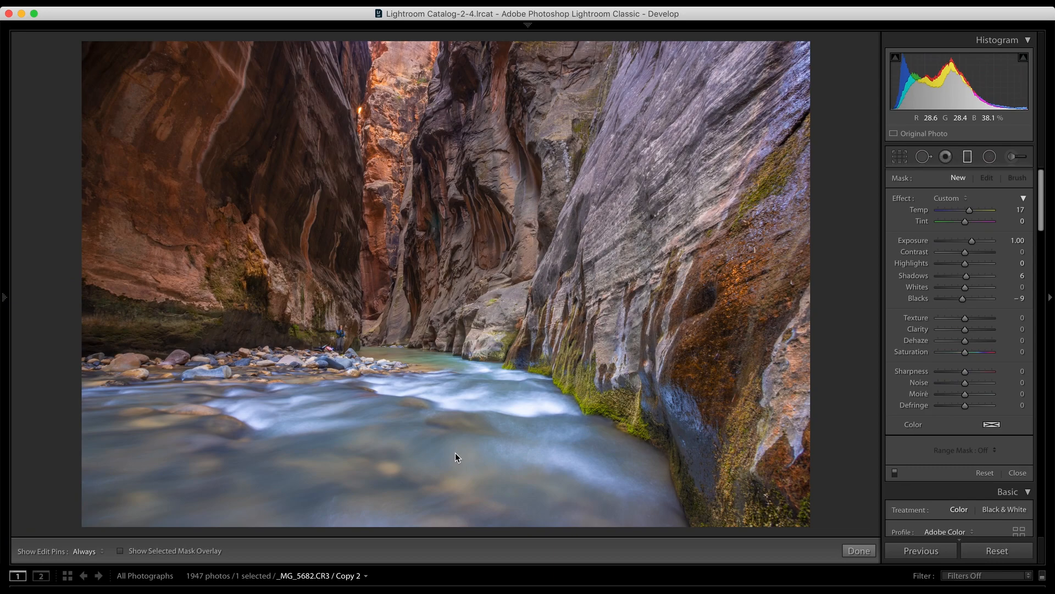
Step: Crop the photo to a 2 x 1 aspect ratio, shifting the image slightly upward in the frame
click(899, 159)
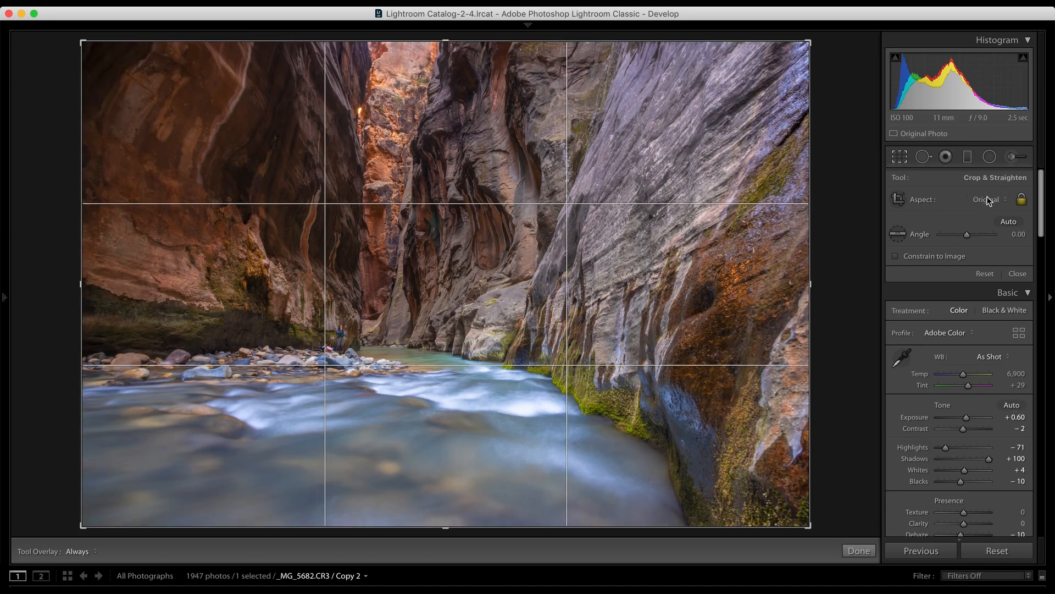
click(987, 197)
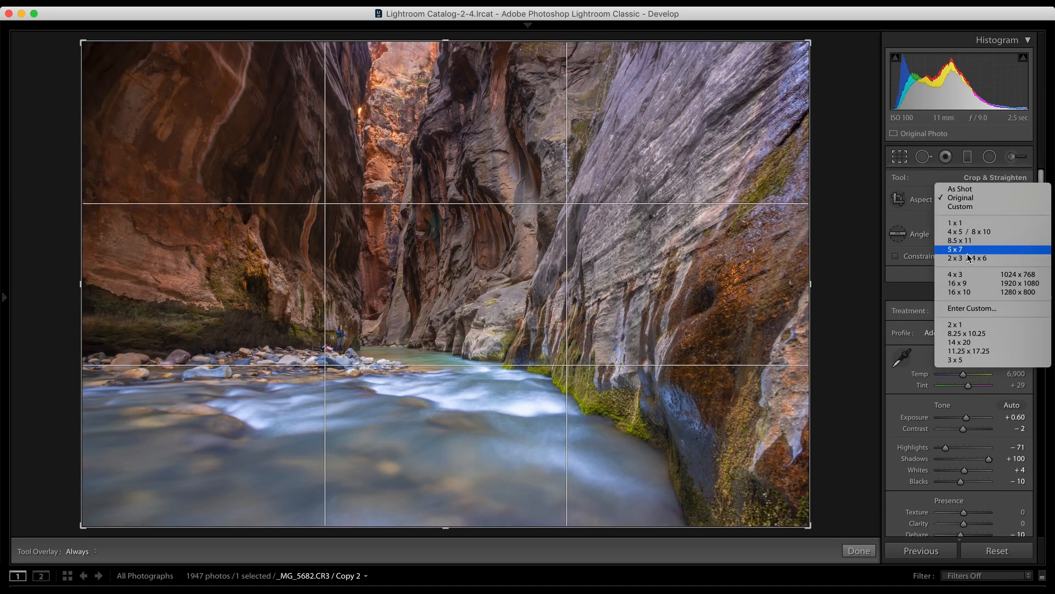
click(968, 325)
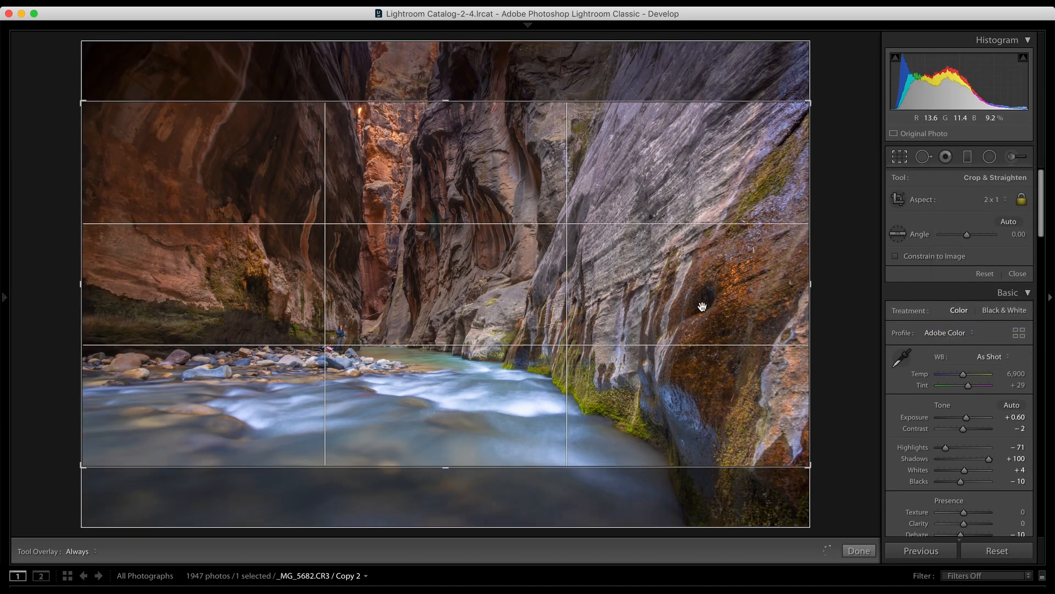
mouse_move(703, 306)
mouse_down()
mouse_move(699, 285)
mouse_move(699, 295)
mouse_up()
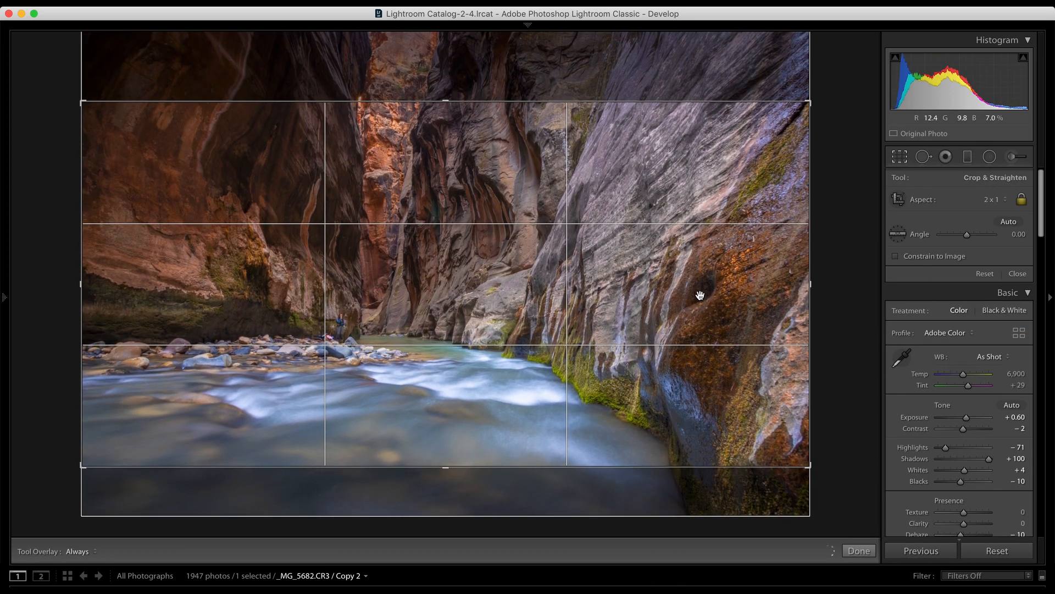
click(896, 160)
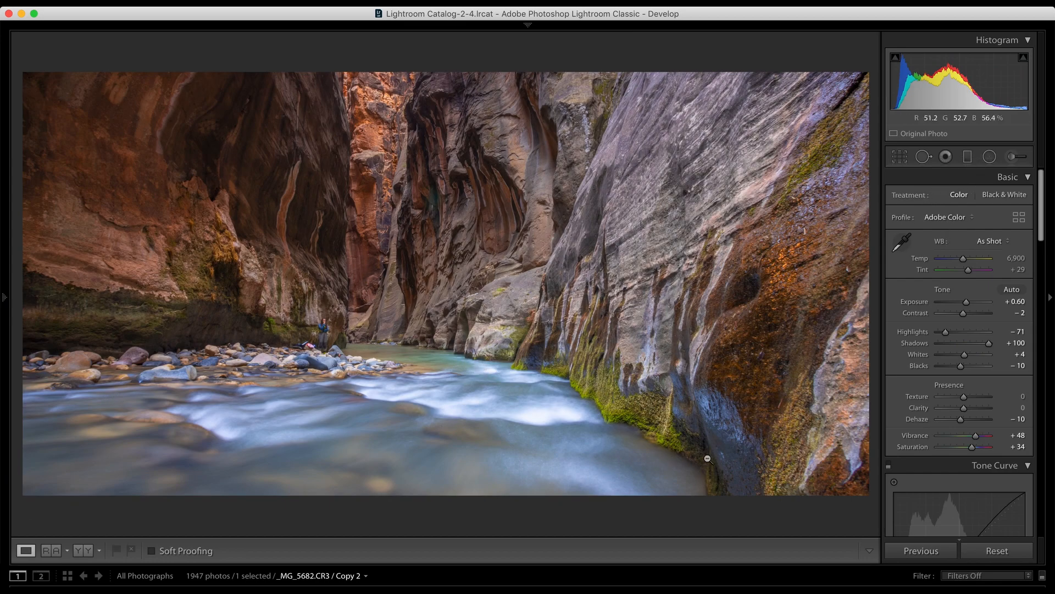
Step: Draw a graduated filter from just below the photo up to the upper canyon walls, and set its Temp, Exposure and Blacks to 0
click(967, 156)
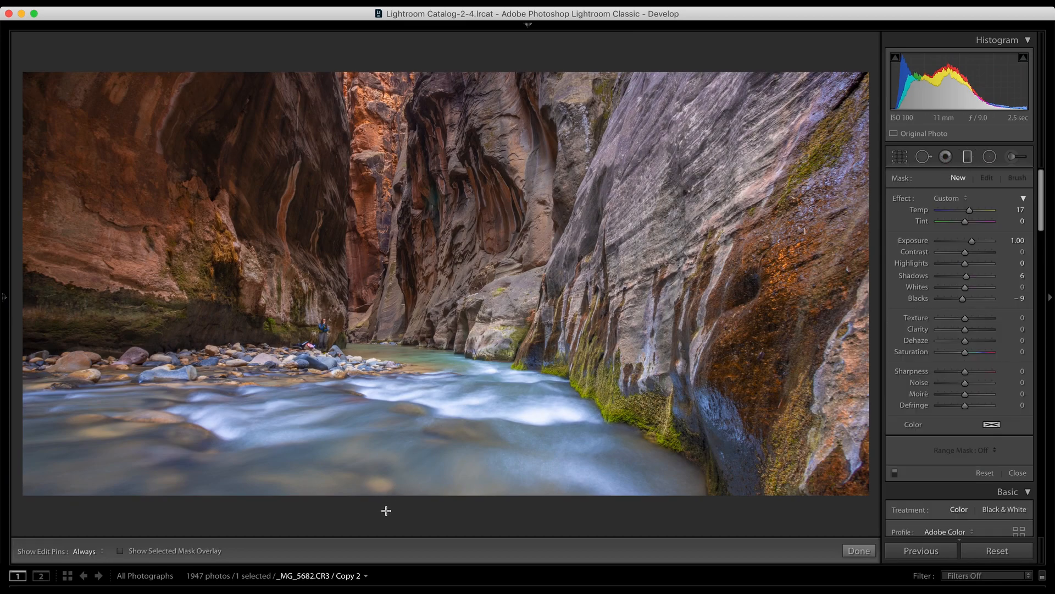
drag(446, 508, 452, 125)
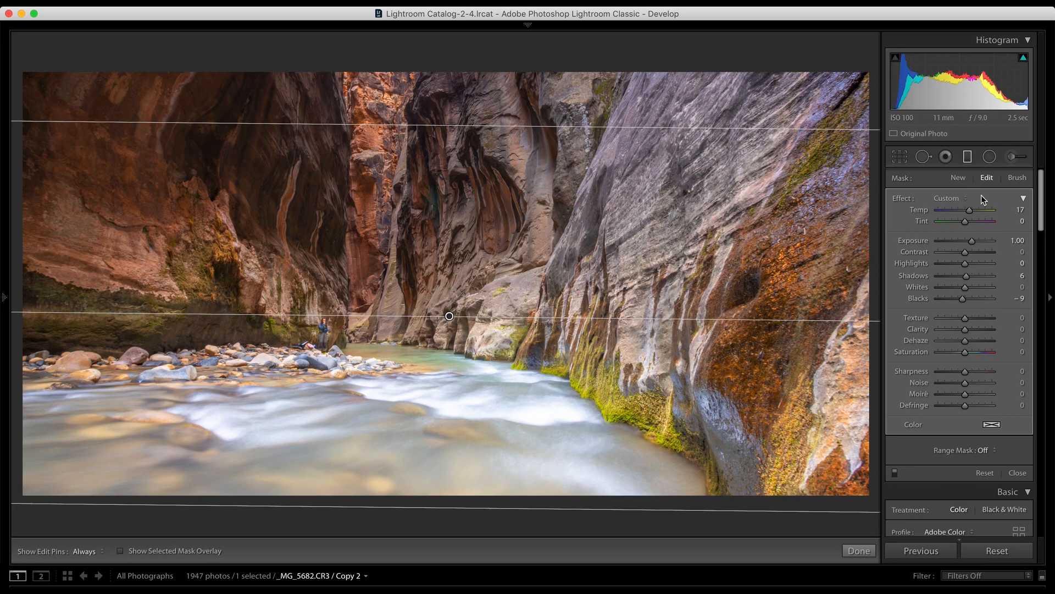
click(1020, 210)
text(0)
key(Return)
click(1009, 240)
text(0)
key(Return)
click(1020, 299)
text(0)
key(Return)
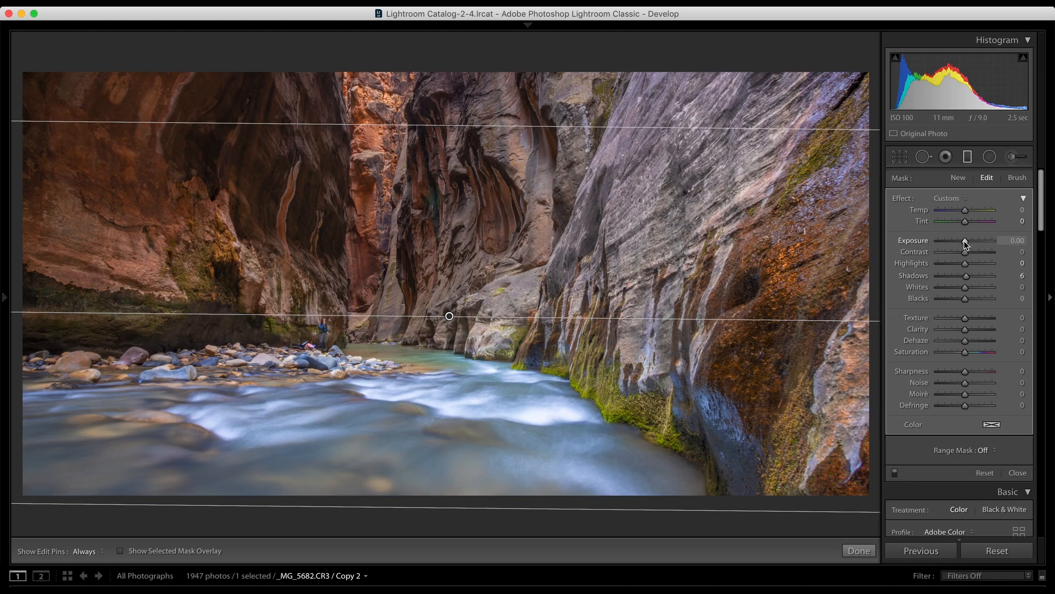
Step: Darken the foreground water with the graduated filter at Exposure -0.50, Highlights 9, Shadows 34 and Blacks -11
drag(966, 243, 976, 280)
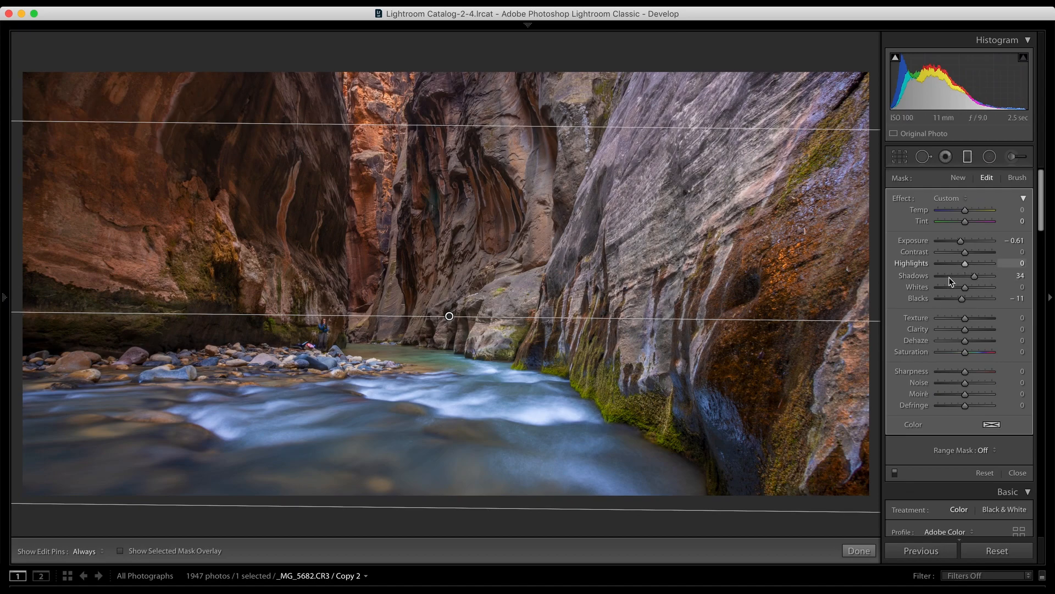
drag(966, 265, 968, 265)
click(1007, 238)
key(Return)
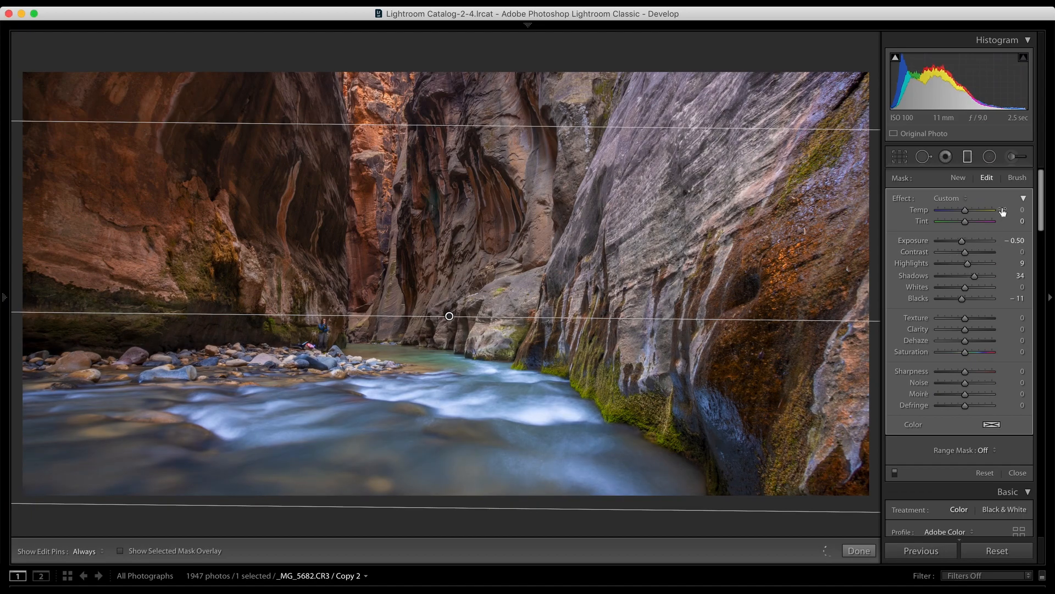
click(968, 162)
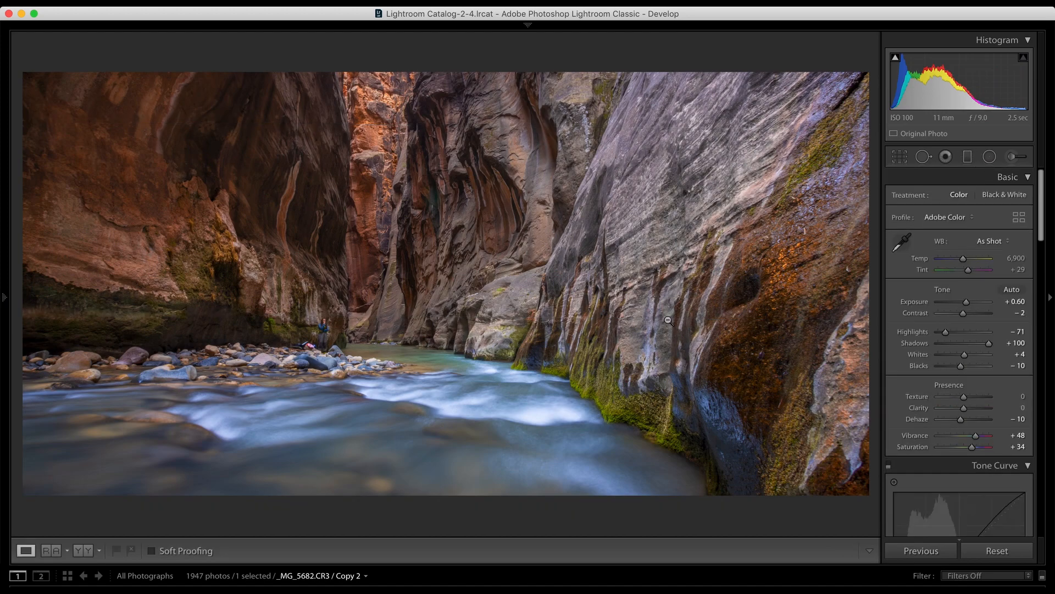
Step: Delete the graduated filter over the river, undo the deletion and close the filter
click(968, 157)
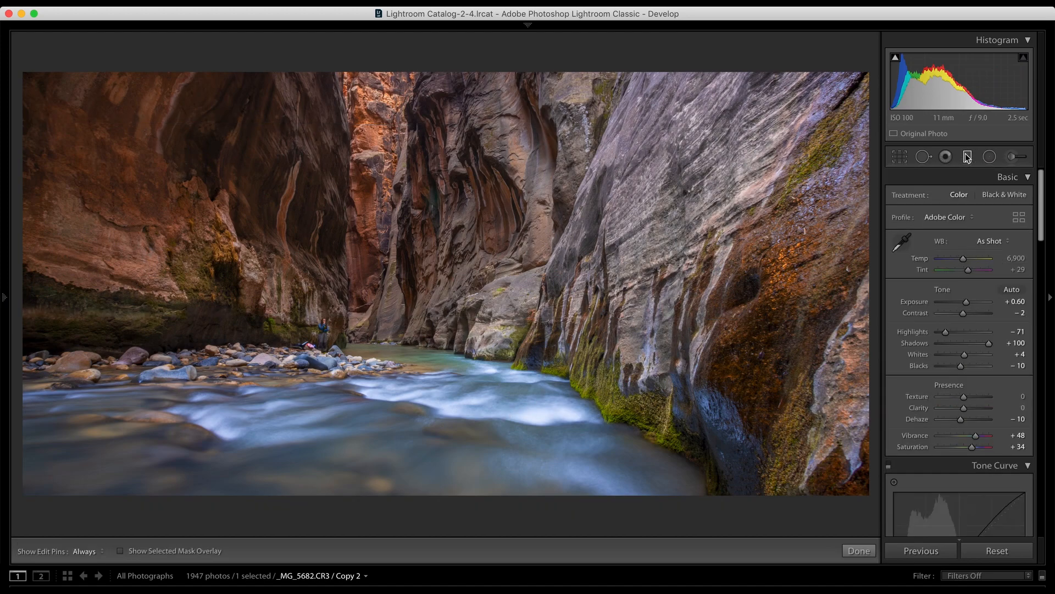
click(449, 318)
key(Delete)
key(super+z)
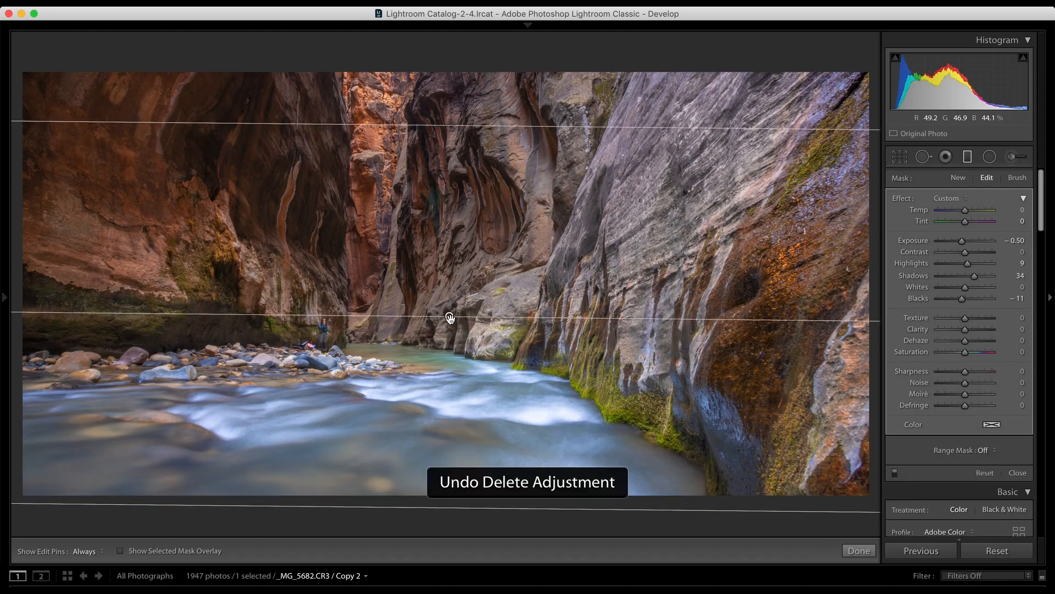
click(967, 158)
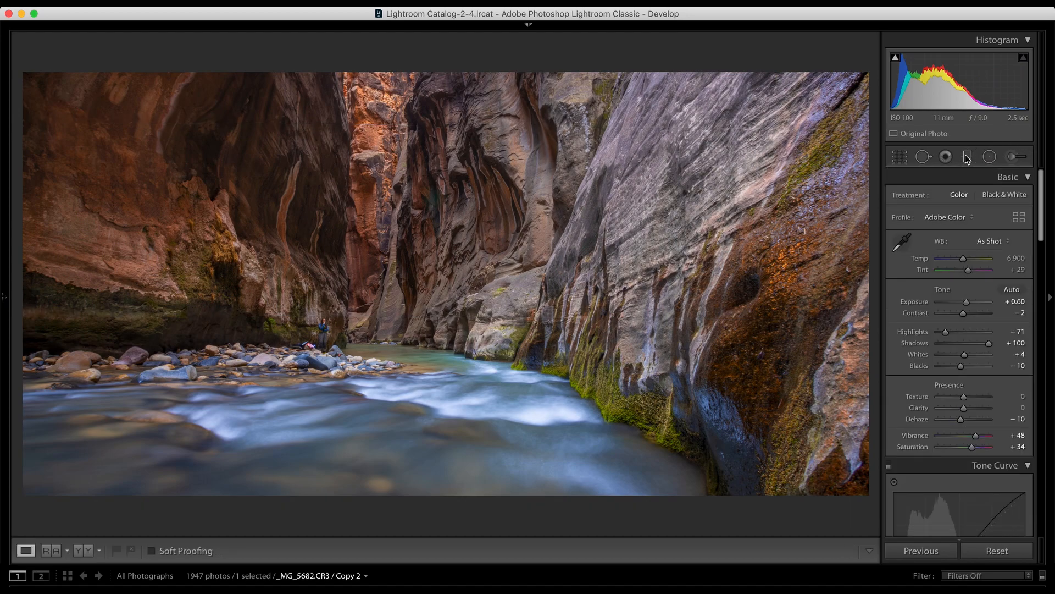
Step: Draw a large radial filter over the upper canyon and center it just inside the upper edge of the orange canyon gap
click(990, 160)
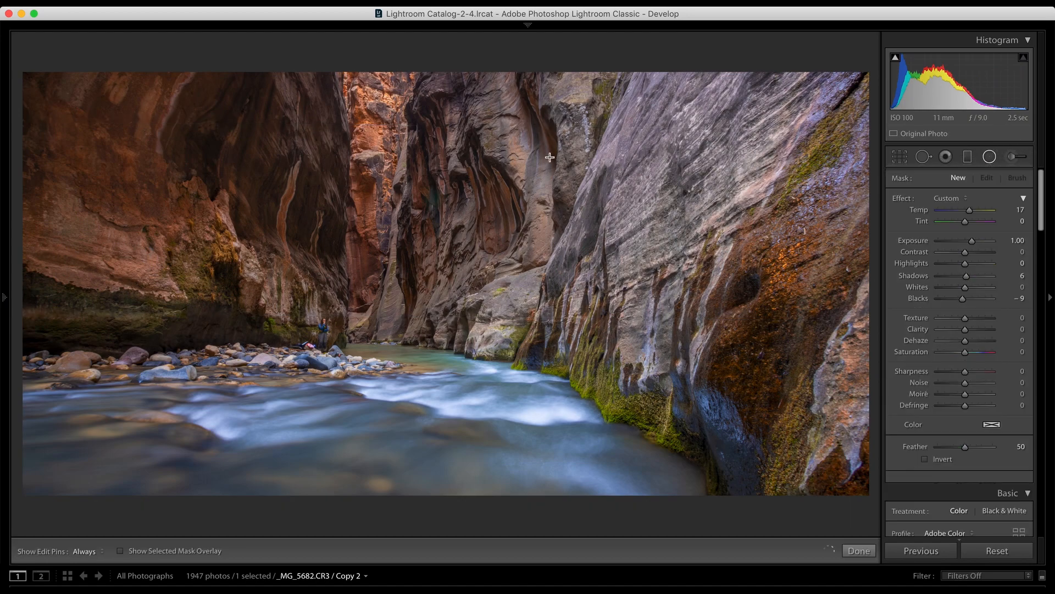
drag(323, 67, 583, 330)
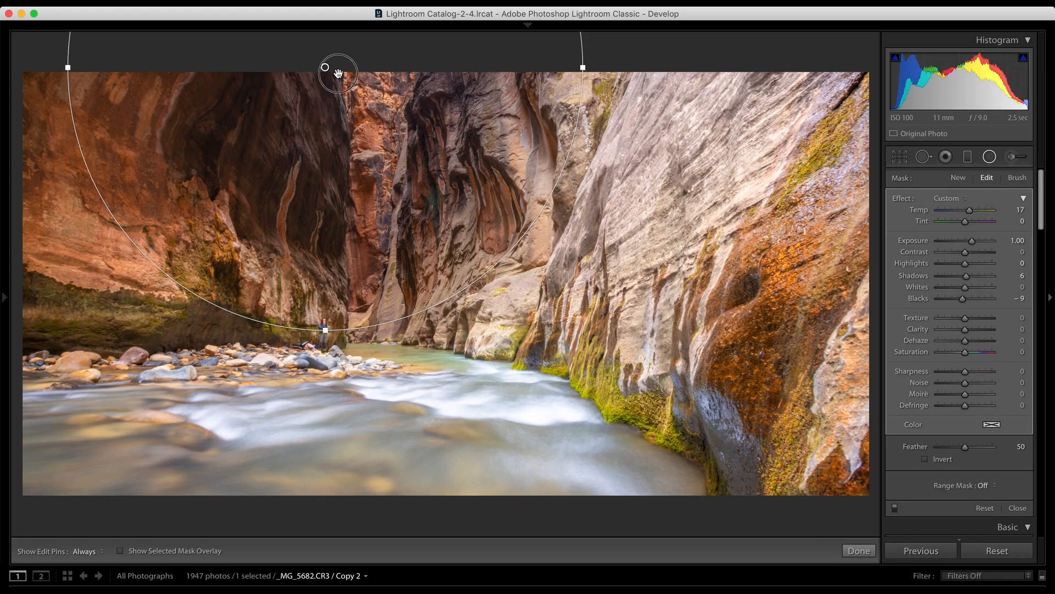
drag(335, 73, 369, 91)
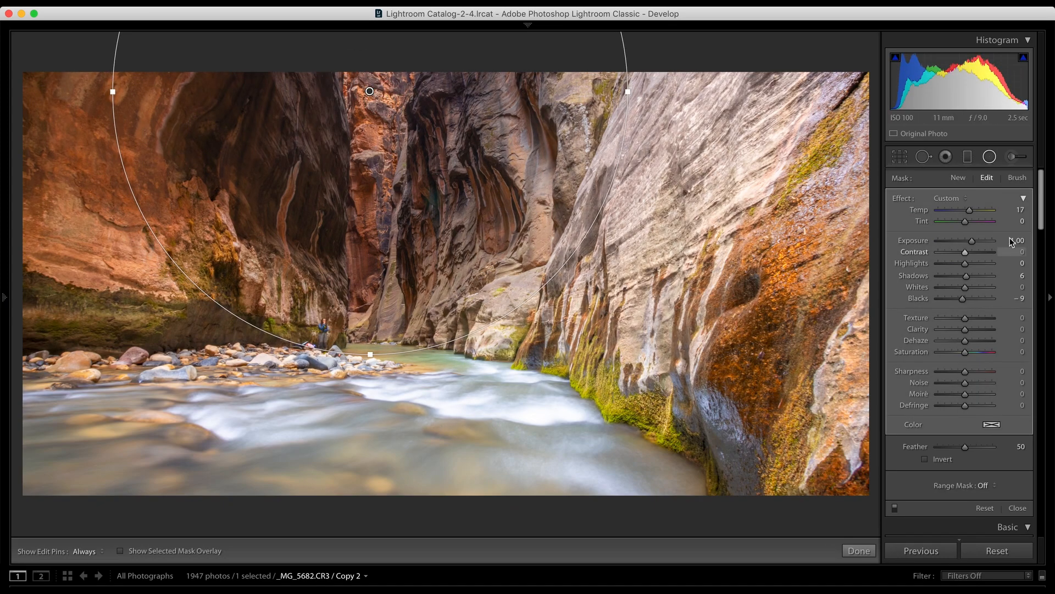
Step: Set the radial filter's Temp, Exposure, Shadows and Blacks to 0
click(1021, 209)
text(0)
click(1018, 241)
text(0)
key(Return)
click(1017, 298)
text(0)
key(Return)
key(bracketright)
click(1021, 276)
text(0)
key(Return)
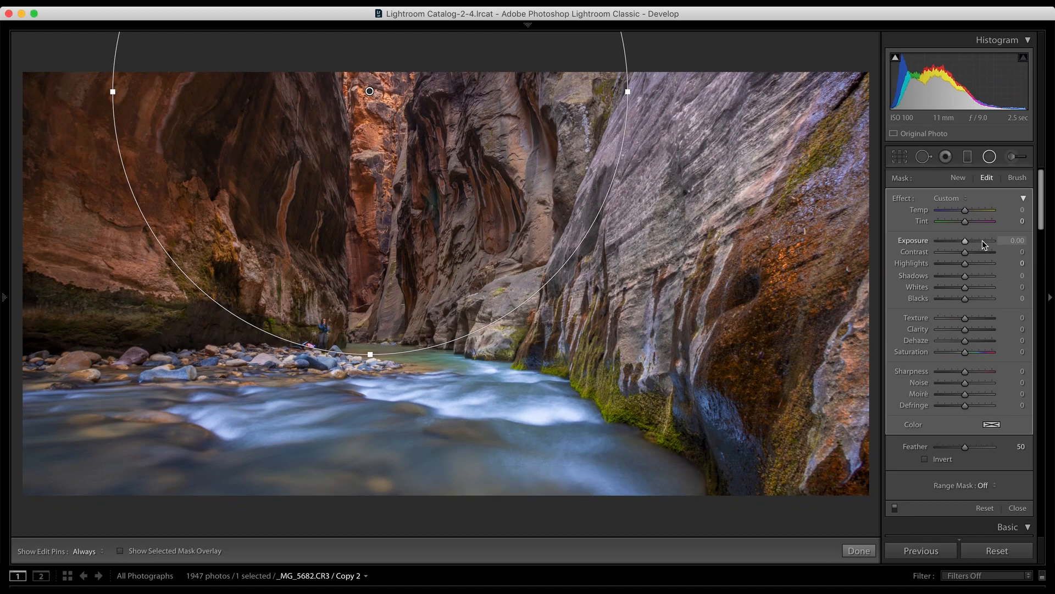
Step: Try the radial filter at Exposure -3.00 with its mask inverted, and set Exposure back to 0
click(945, 240)
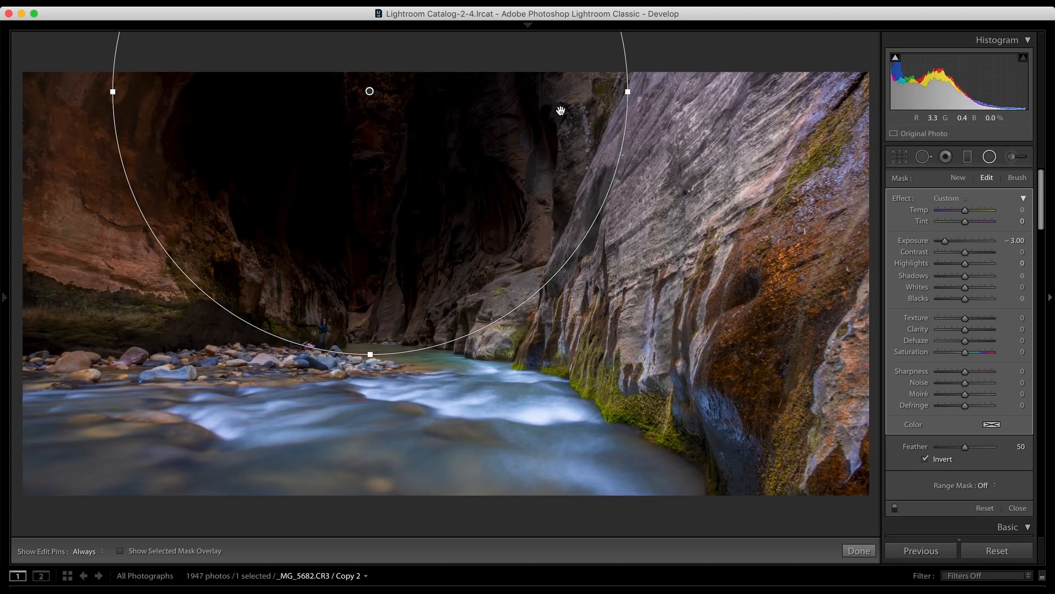
click(1017, 241)
text(0)
key(Return)
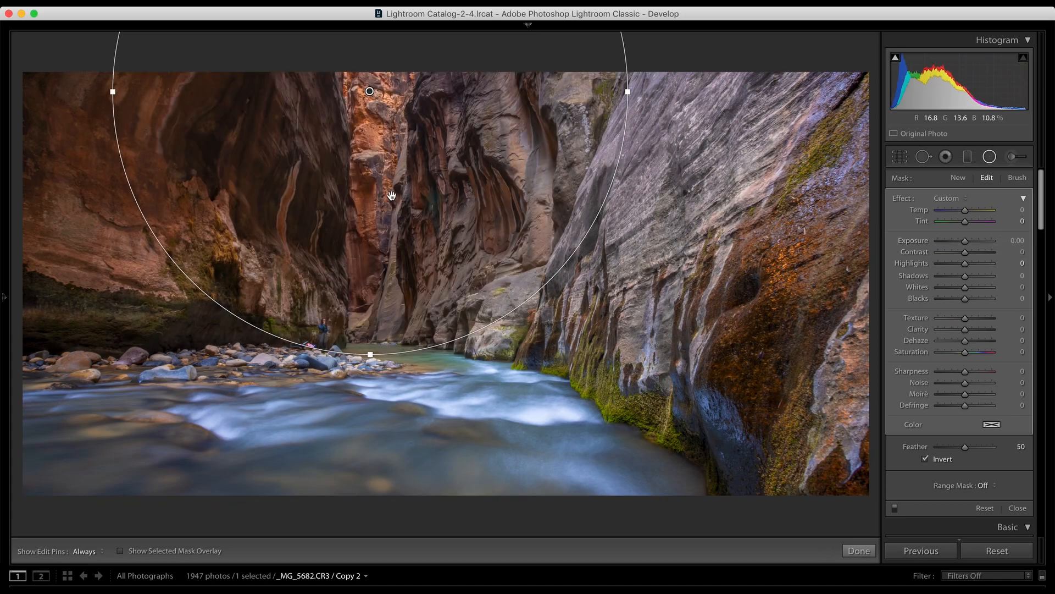
Step: Move the radial filter's center above the photo's upper edge, and set its Exposure to 0.55 and Temp to 15
drag(370, 90, 369, 35)
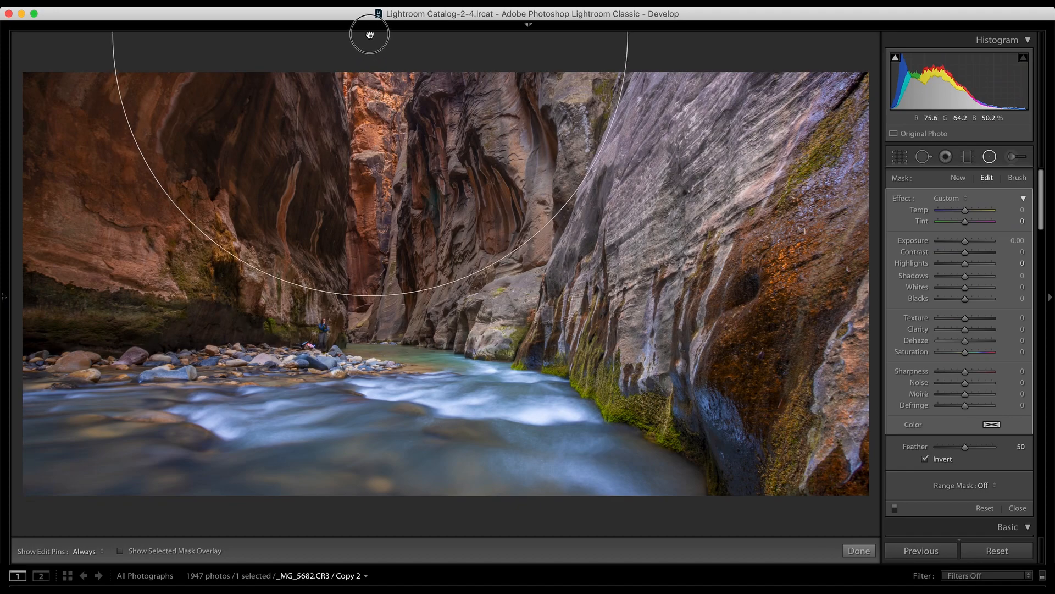
click(970, 241)
drag(971, 240, 971, 214)
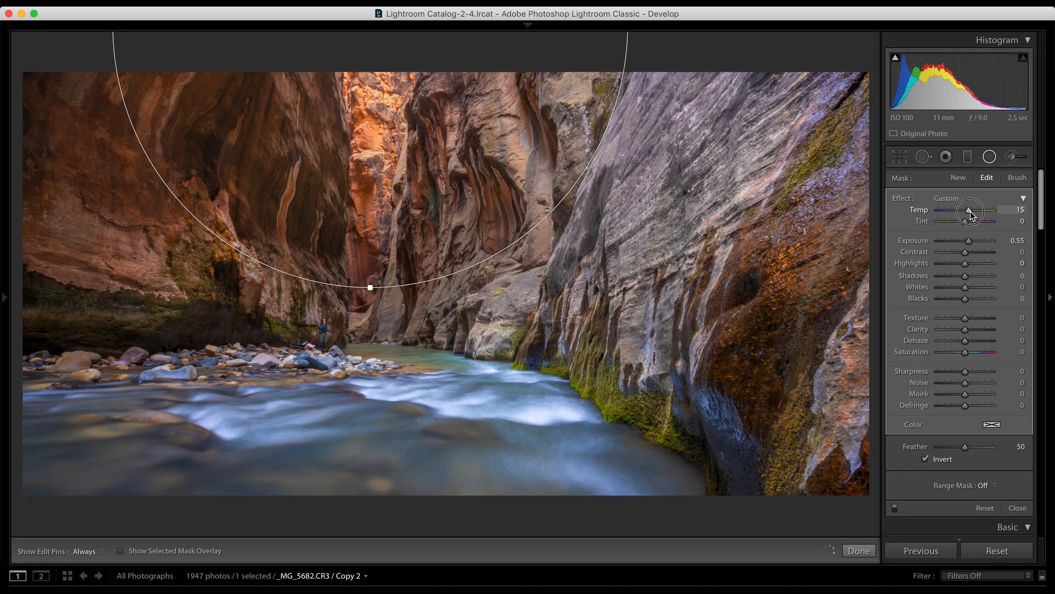
Step: Widen and reposition the radial filter across the upper canyon walls, set its Feather to 100 and finish editing it
mouse_move(371, 287)
mouse_down()
mouse_move(373, 318)
mouse_move(375, 293)
mouse_up()
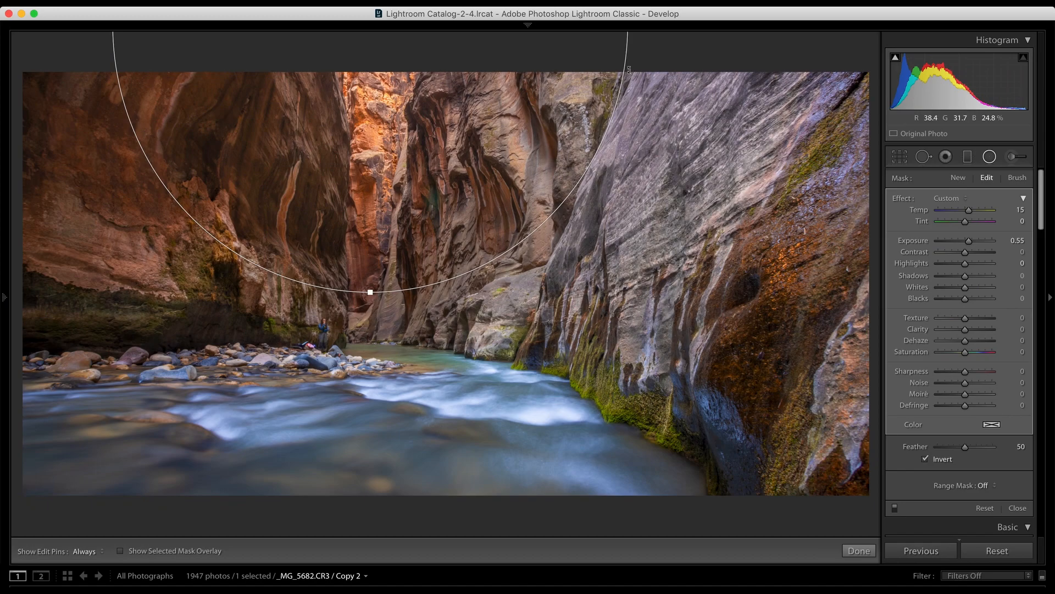
drag(385, 44, 386, 88)
drag(630, 66, 705, 66)
drag(363, 65, 364, 52)
click(979, 448)
drag(980, 450, 1017, 448)
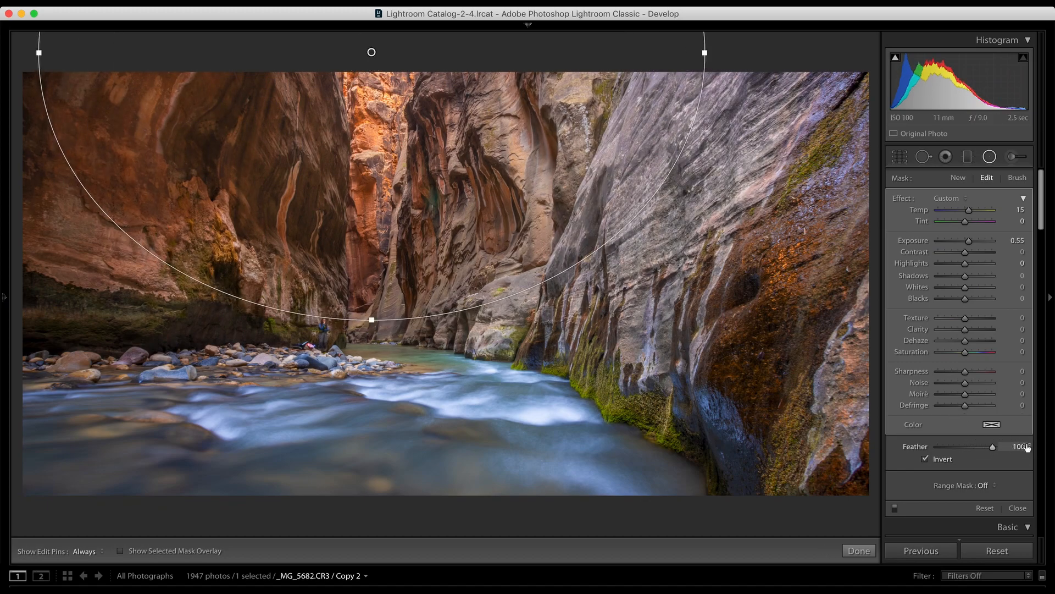
drag(372, 53, 372, 44)
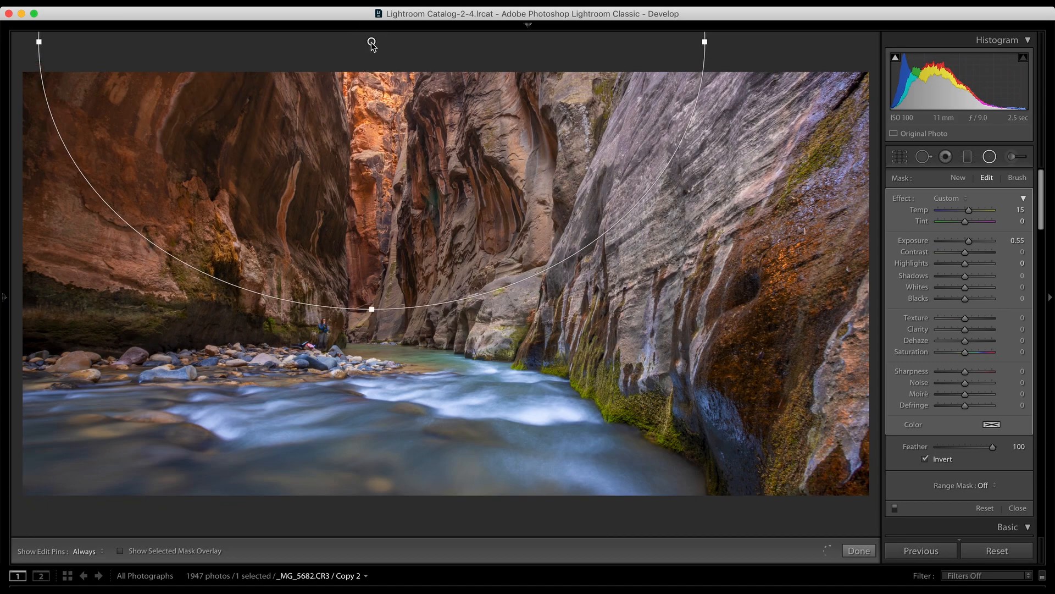
click(989, 157)
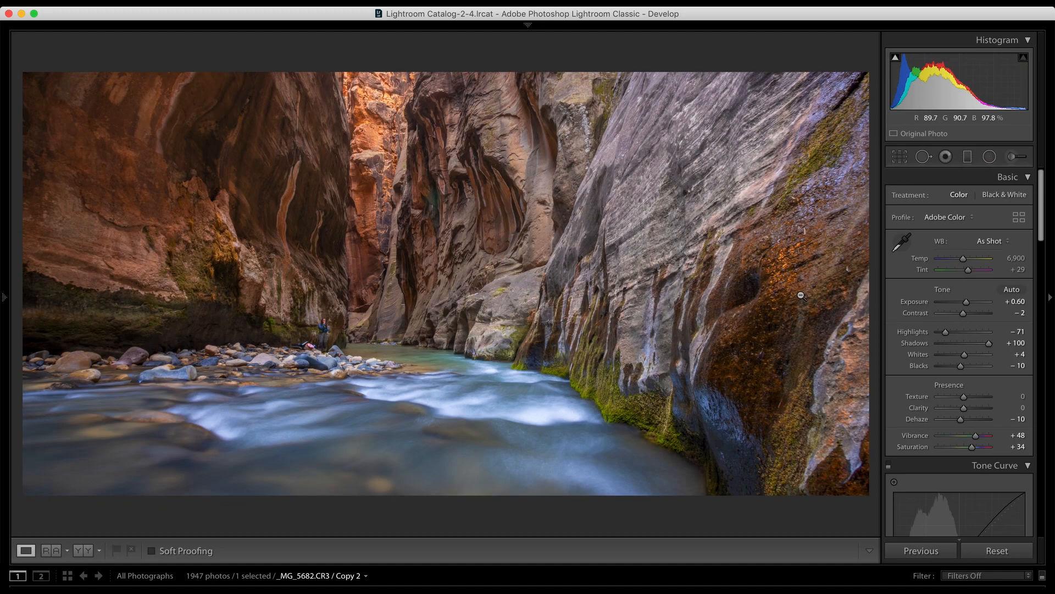
Step: Prepare an adjustment brush at Size 10.0 with Temp, Exposure, Shadows and Blacks set to 0
click(1024, 157)
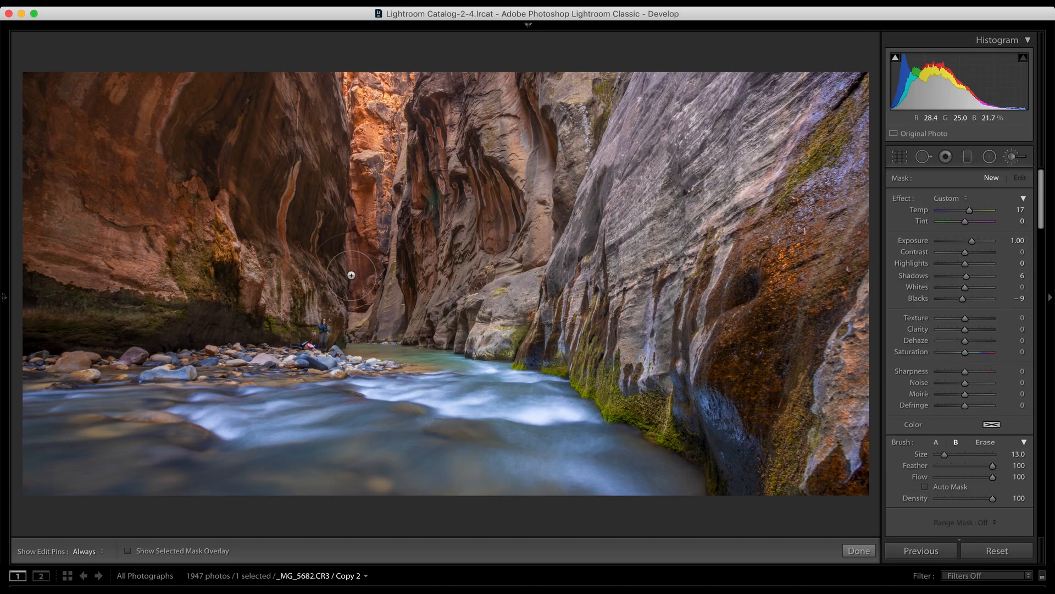
scroll(236, 389, down, 3)
click(1018, 208)
text(0)
key(Return)
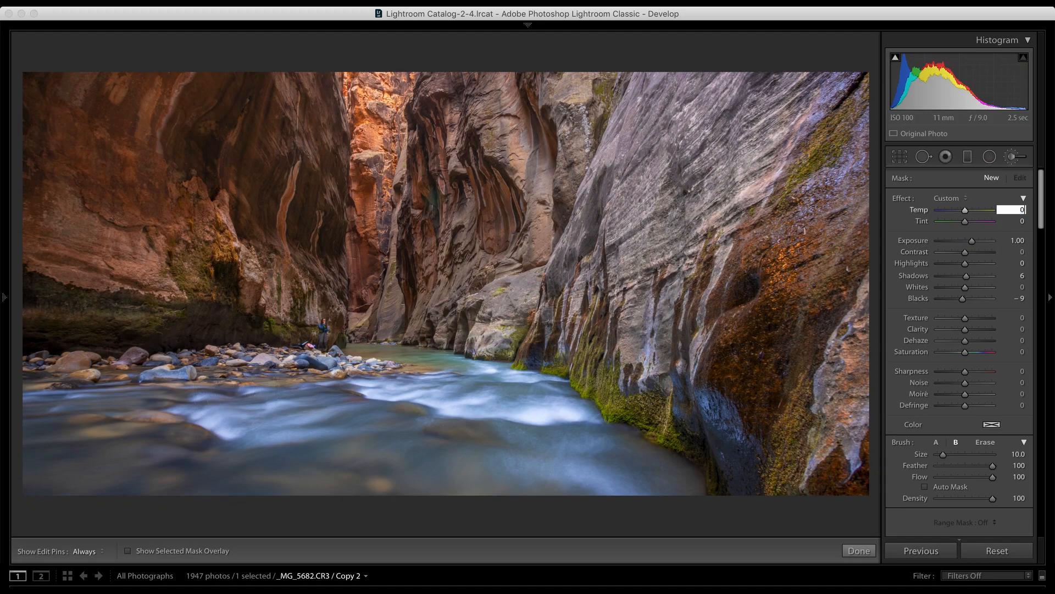
click(1017, 240)
text(0)
key(Tab)
key(Tab)
key(Tab)
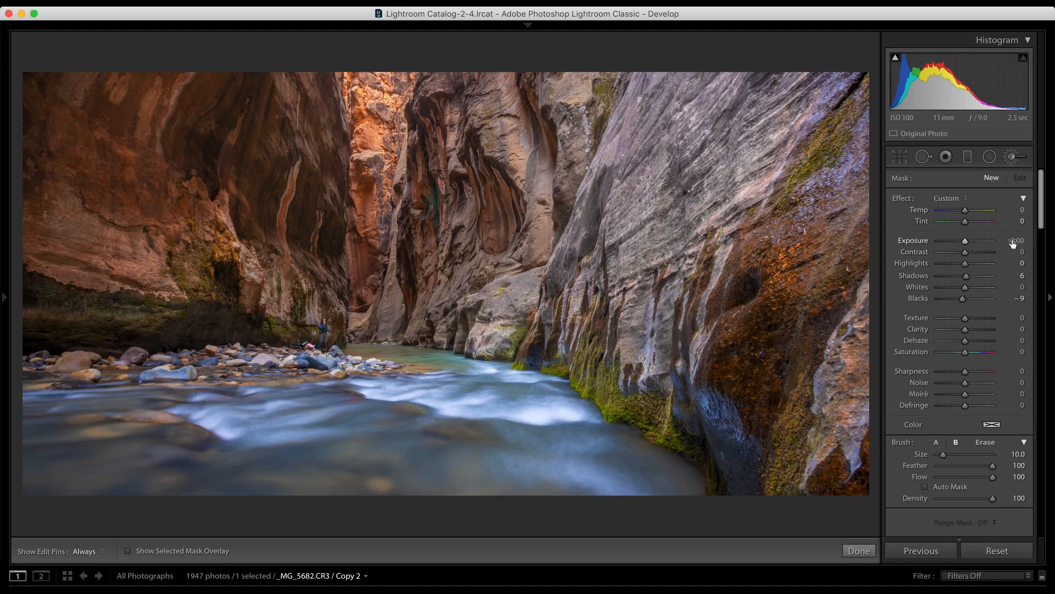
text(0)
key(Tab)
key(Tab)
text(0)
key(Return)
Step: Set the brush Exposure to -2.16 and paint across the white rapids of the river
drag(975, 242, 950, 241)
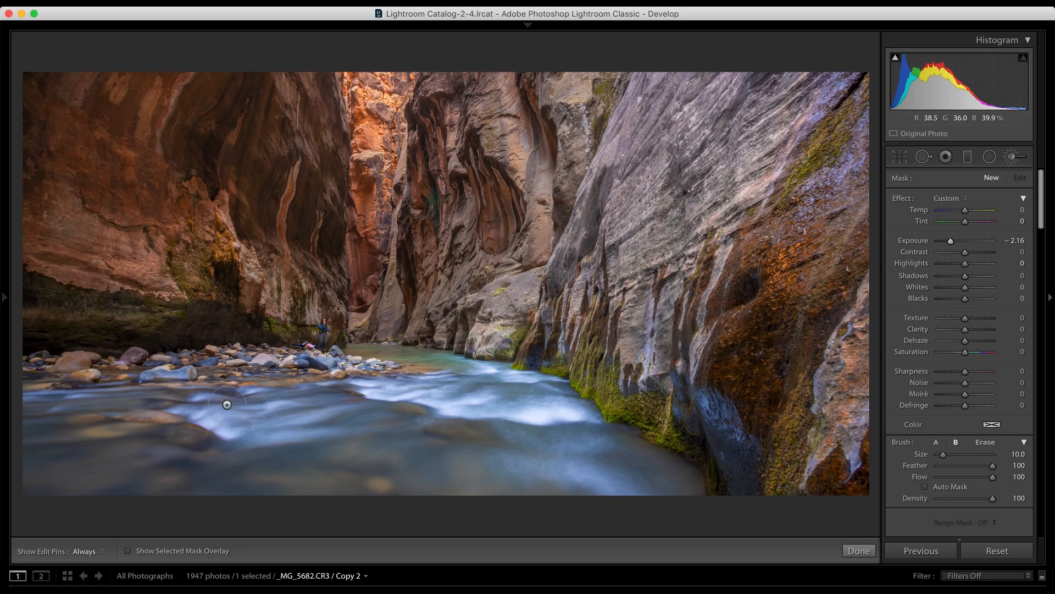
mouse_move(184, 414)
mouse_down()
mouse_move(223, 404)
mouse_move(227, 428)
mouse_move(325, 421)
mouse_move(387, 393)
mouse_move(368, 383)
mouse_move(364, 392)
mouse_move(433, 395)
mouse_move(476, 416)
mouse_move(560, 408)
mouse_up()
key(h)
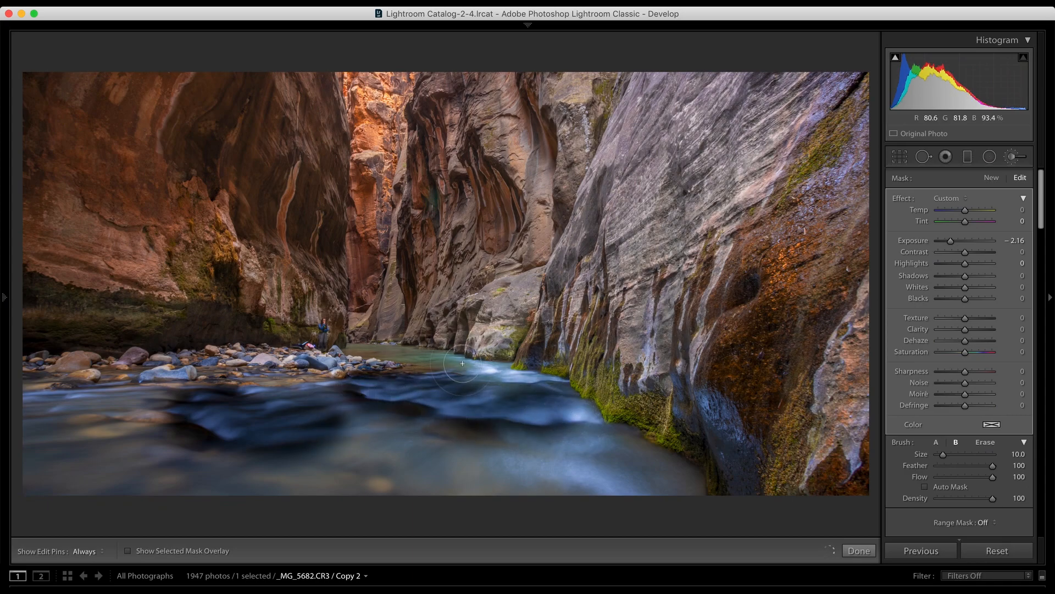
key(h)
drag(524, 378, 545, 381)
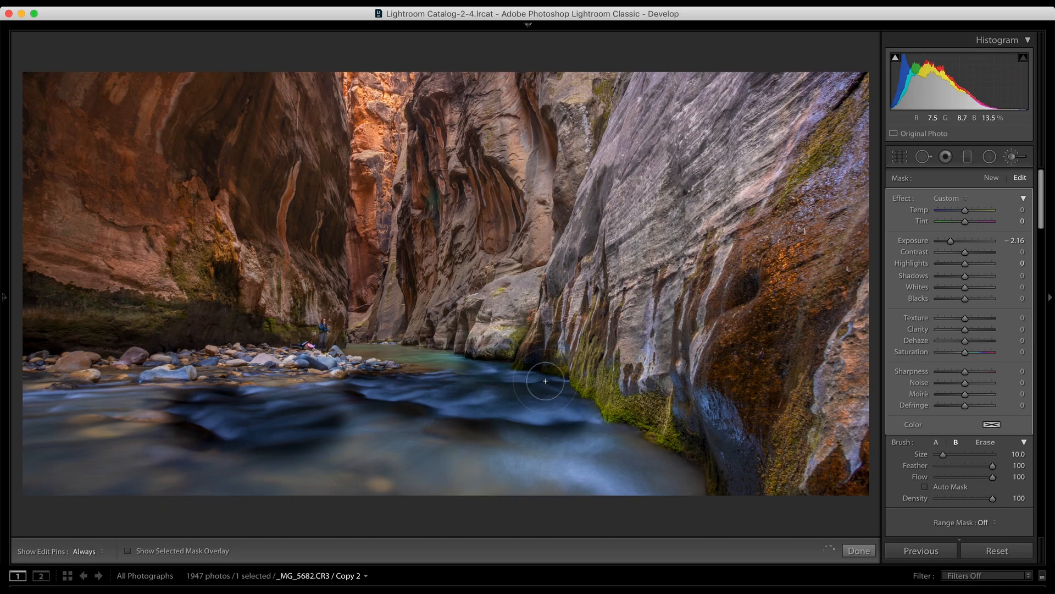
Step: Try the brush at Size 62.2, and set it to Size 18.4 with Feather 100
drag(943, 454, 972, 456)
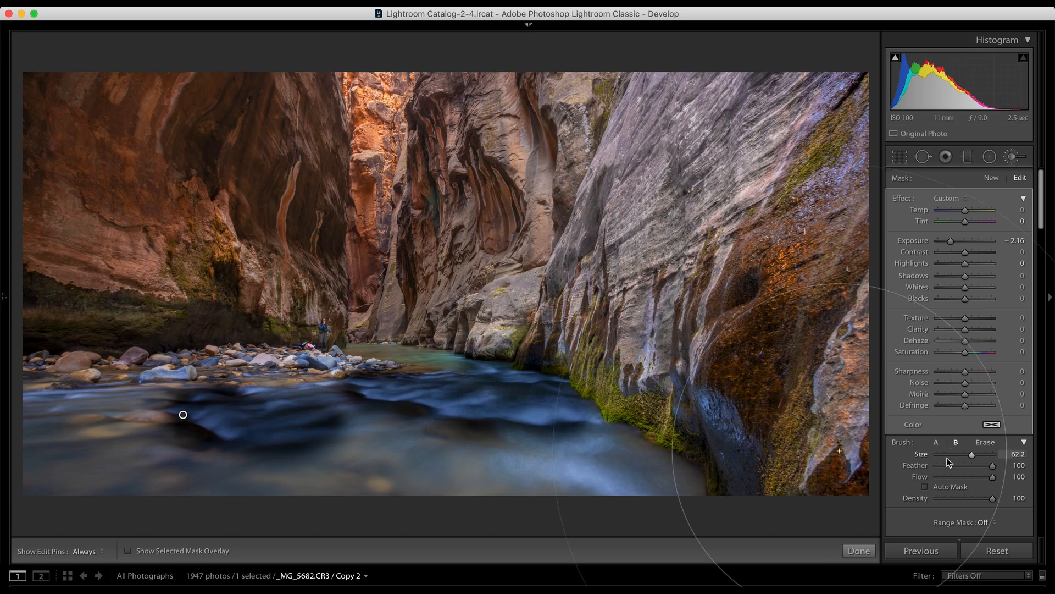
click(947, 456)
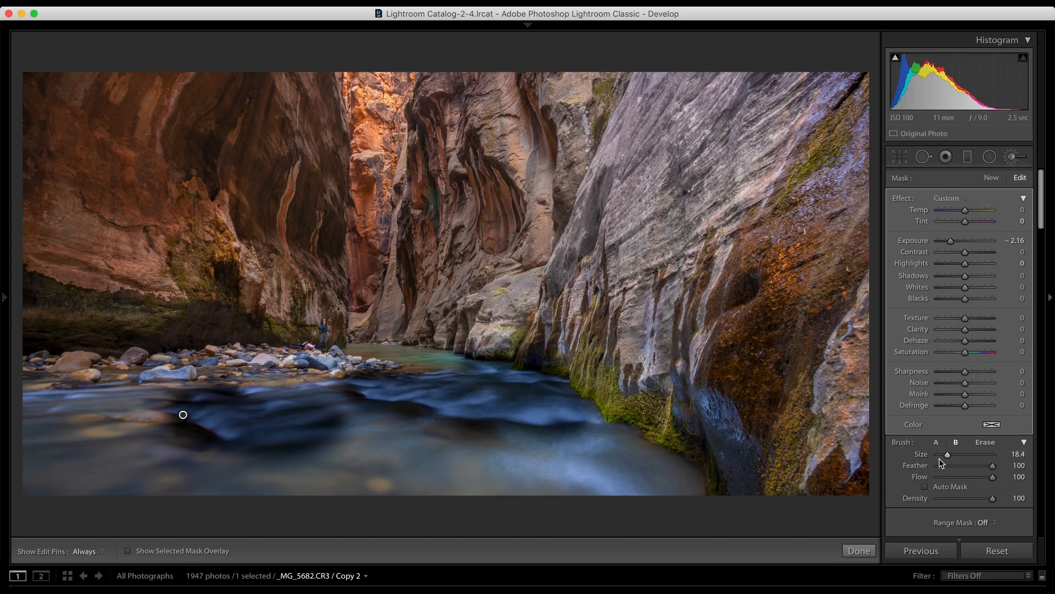
mouse_move(989, 471)
mouse_down()
mouse_move(949, 467)
mouse_move(1002, 470)
mouse_up()
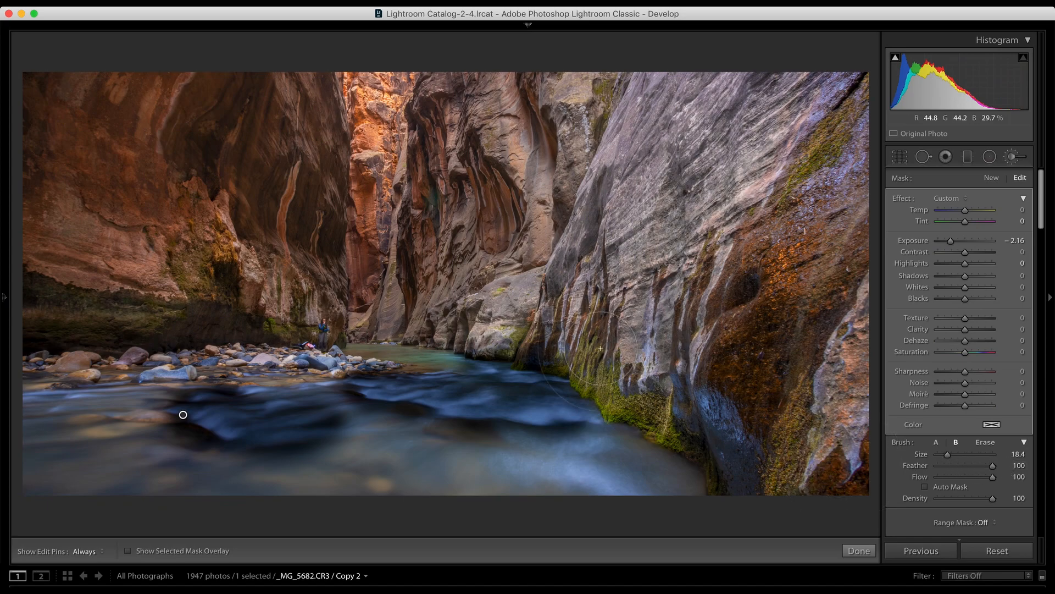
Step: Try brush spots on the rock walls at Feather 100 and 0, undo both and set Feather back to 100
click(635, 187)
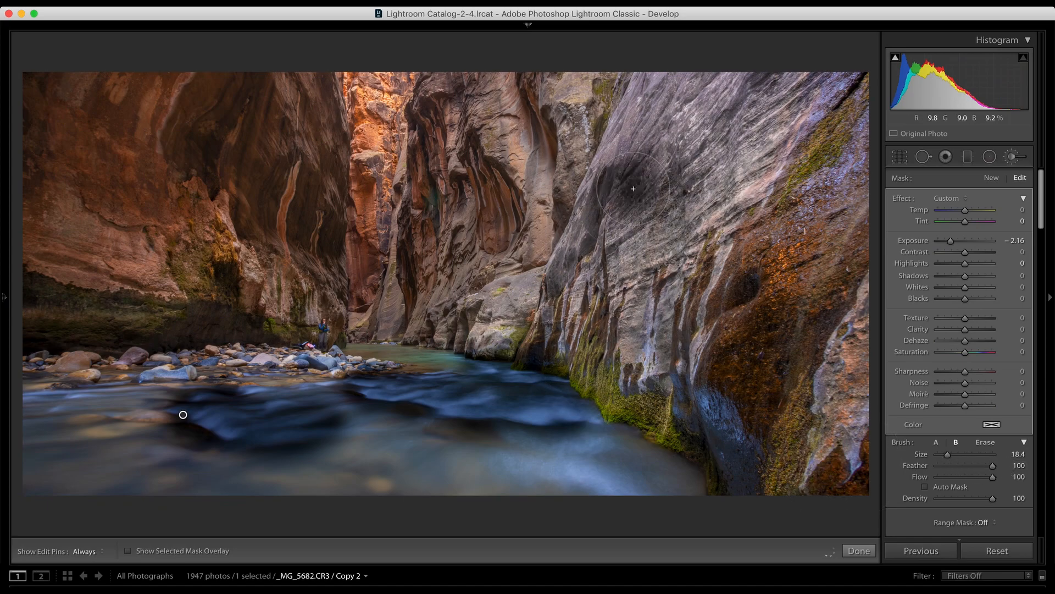
click(956, 442)
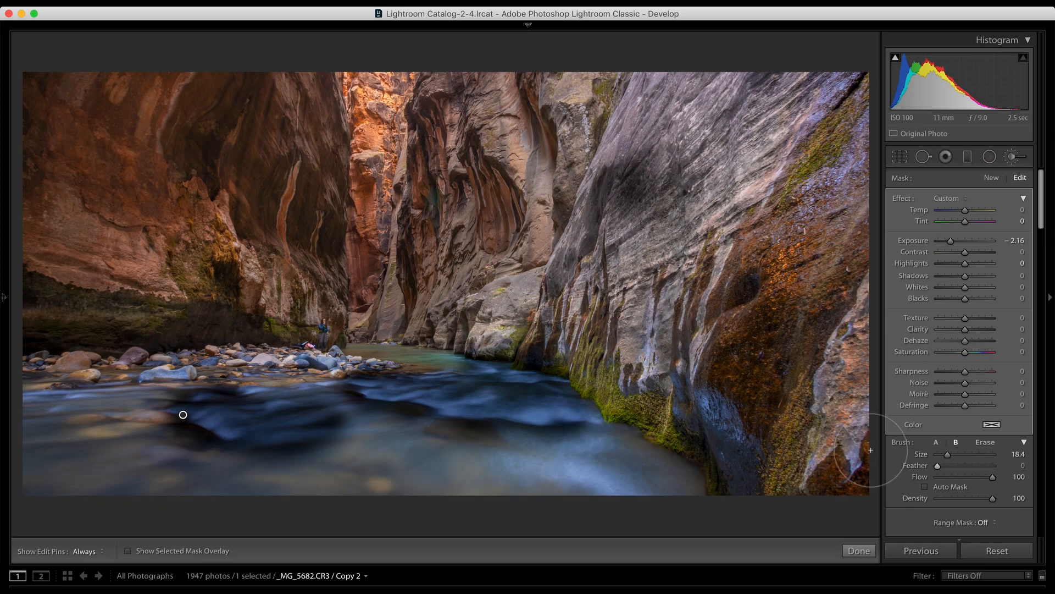
click(521, 195)
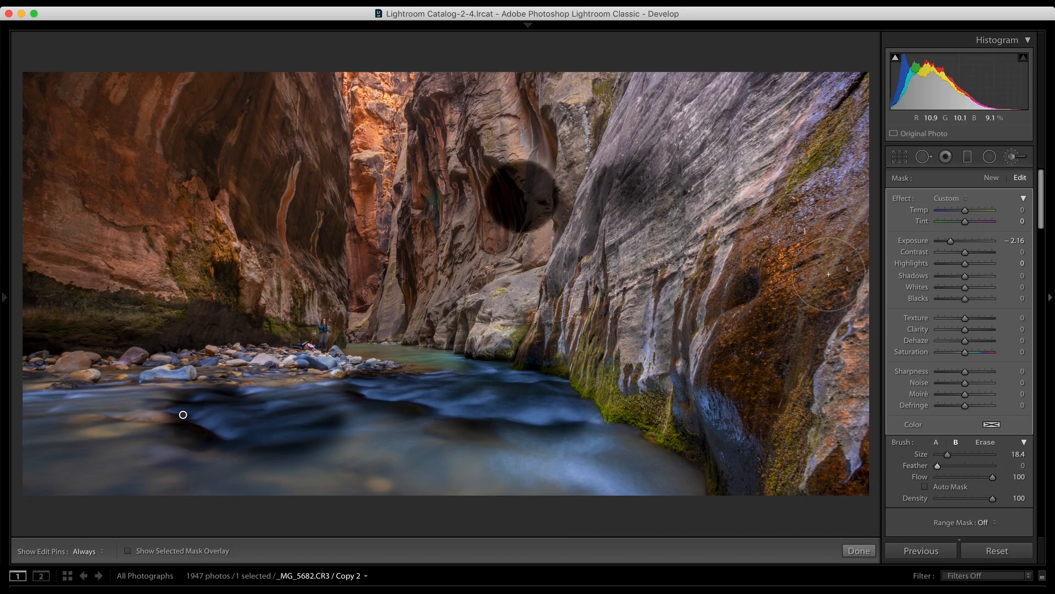
key(super+z)
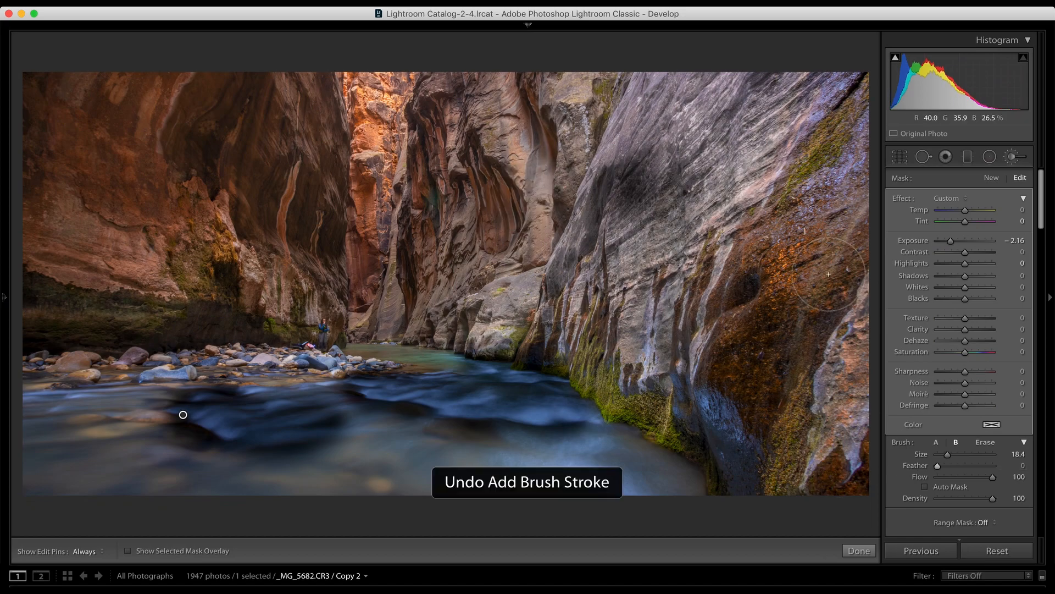
key(super+z)
click(994, 466)
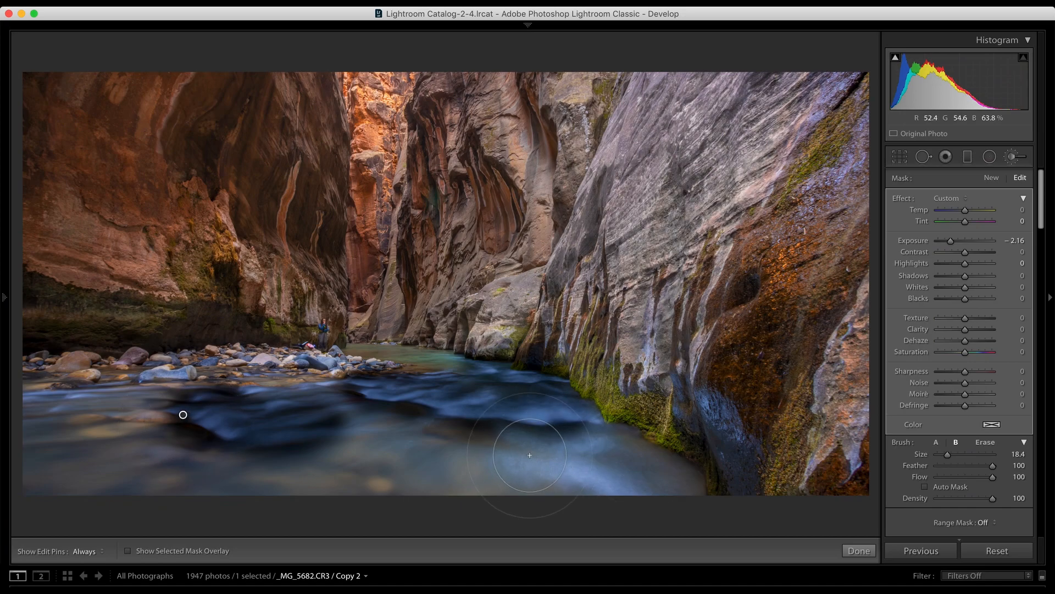
Step: Reduce the brush Size to 9.0 and set the Exposure of the brushed river adjustment to 0
key(bracketleft)
key(bracketleft)
key(bracketleft)
key(bracketleft)
key(bracketleft)
key(h)
key(h)
click(1014, 240)
text(0)
key(Return)
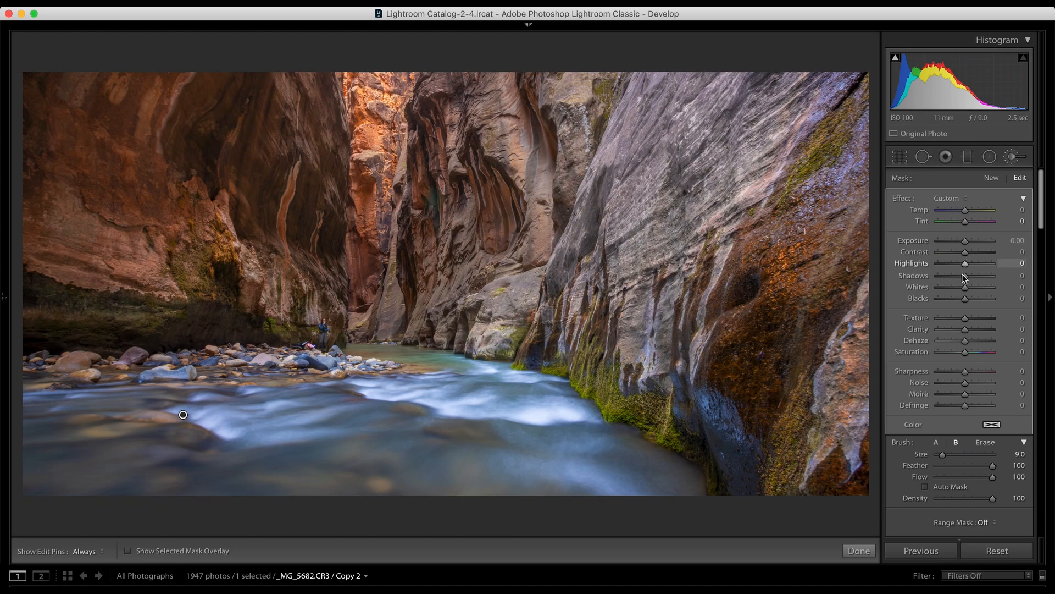
Step: Soften the brushed water with Highlights 15, Clarity -60 and Dehaze -8, and finish editing the brush adjustment
drag(965, 263, 970, 266)
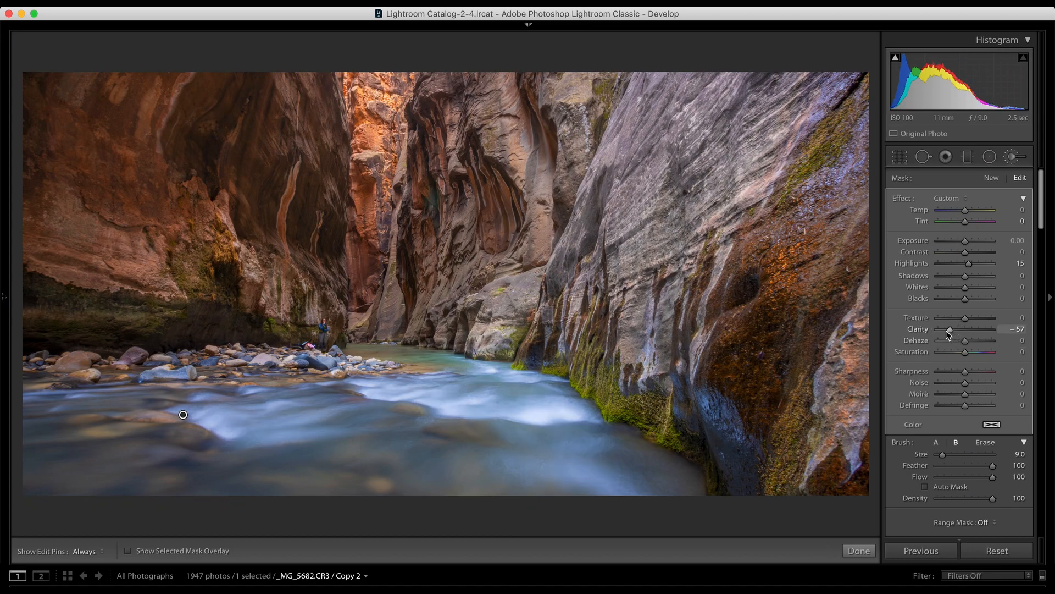
click(950, 331)
drag(947, 330, 948, 332)
drag(966, 342, 964, 344)
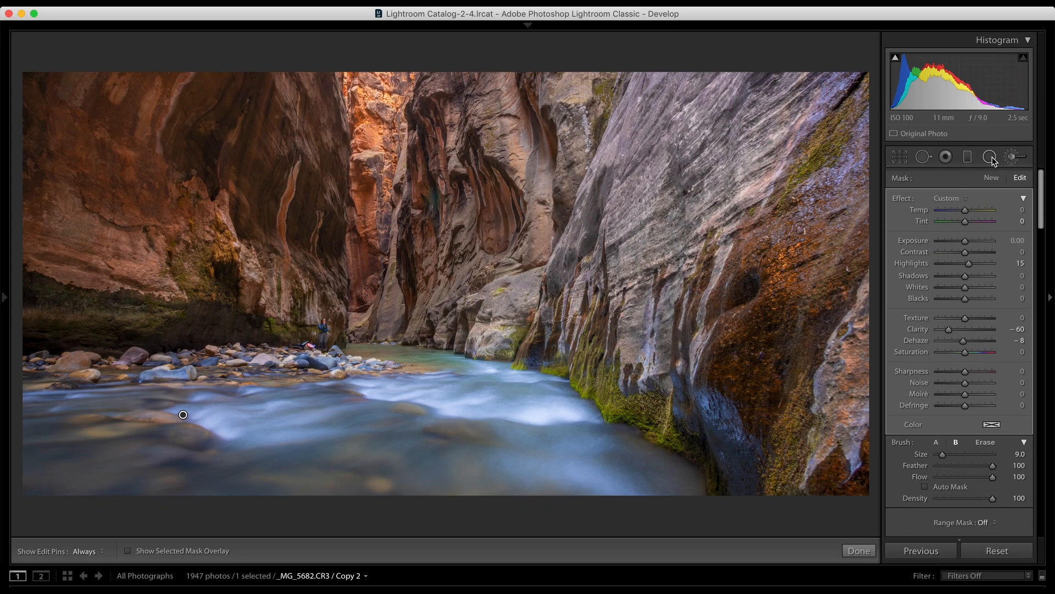
click(1014, 160)
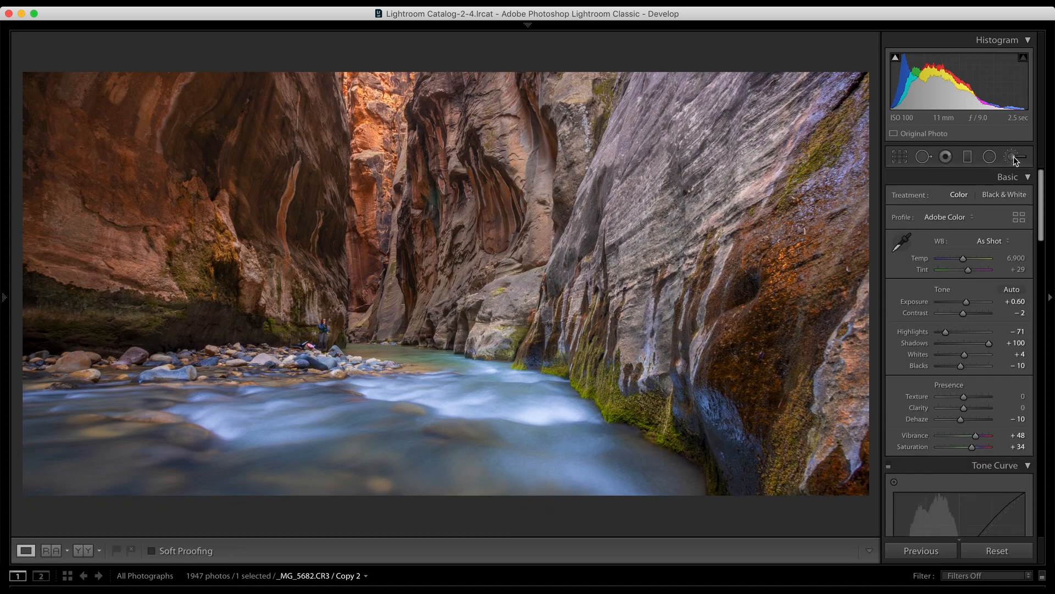
Step: Brush a new adjustment at Size 11.0 over the bright orange rock at the canyon's far end and set its Exposure to 0
click(1014, 159)
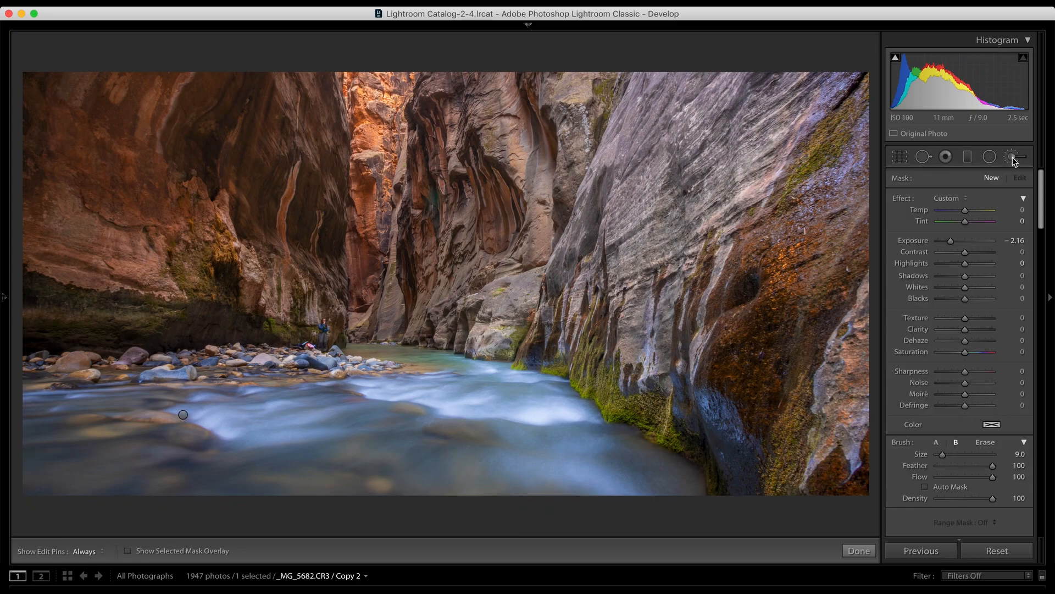
key(bracketright)
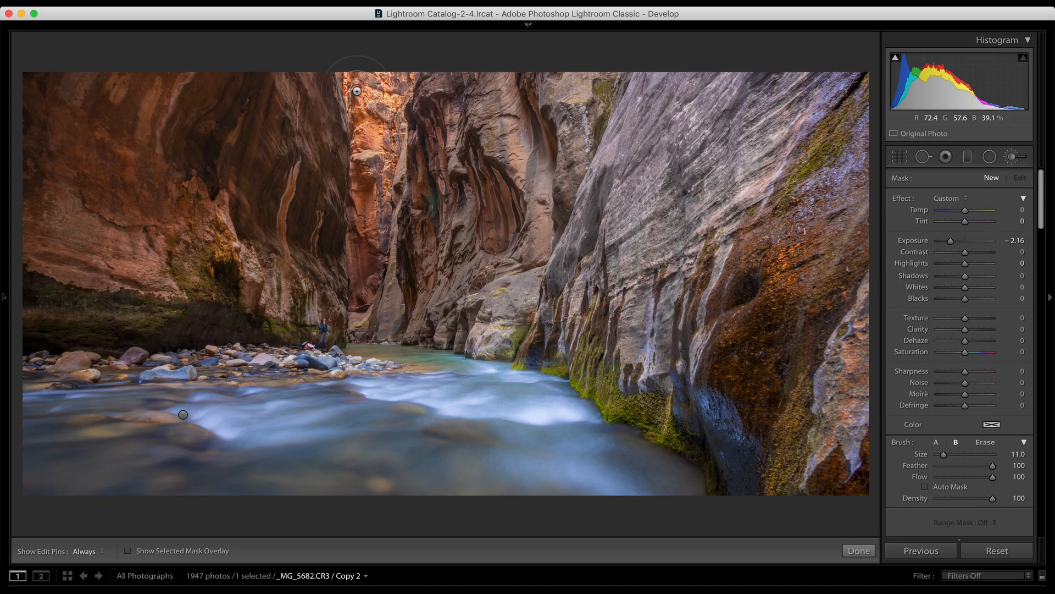
mouse_move(349, 85)
mouse_down()
mouse_move(390, 93)
mouse_move(396, 109)
mouse_move(379, 136)
mouse_up()
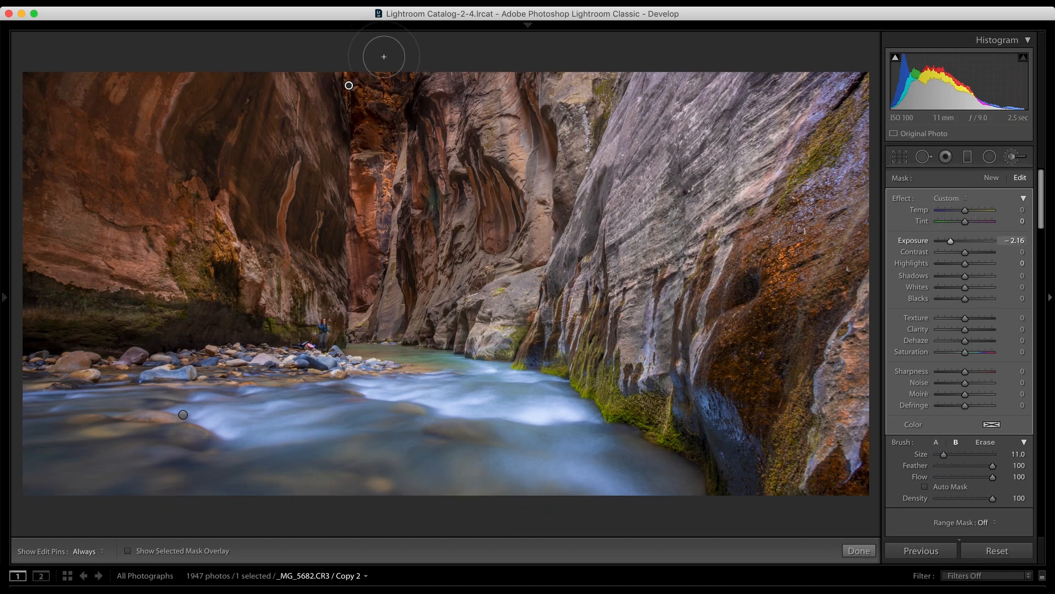
click(1015, 242)
text(0)
key(Return)
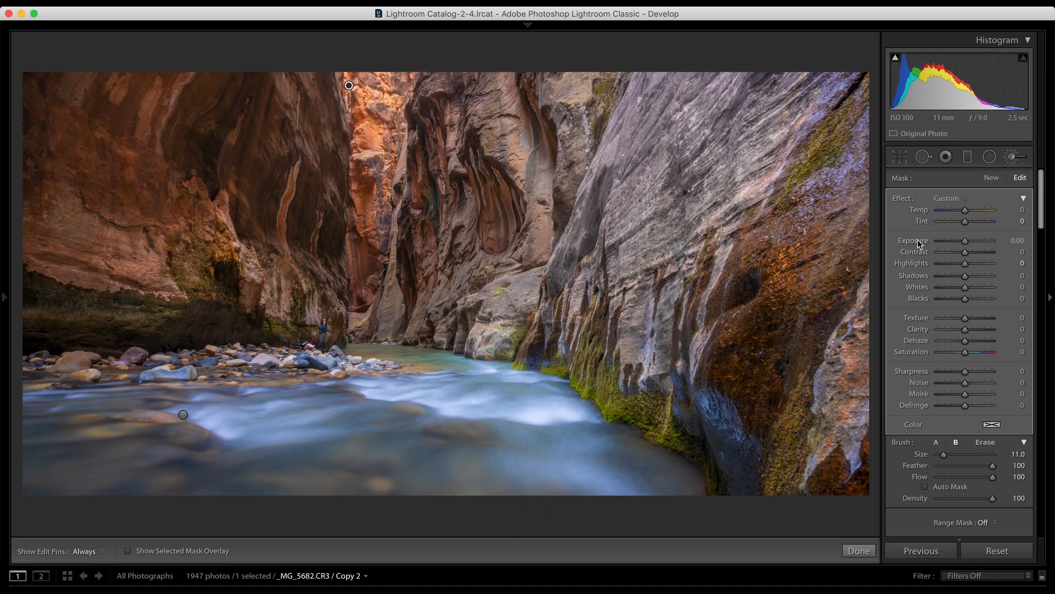
Step: Soften the brushed orange rock with Clarity -28 and Dehaze -5
mouse_move(965, 330)
mouse_down()
mouse_move(952, 330)
mouse_move(966, 342)
mouse_up()
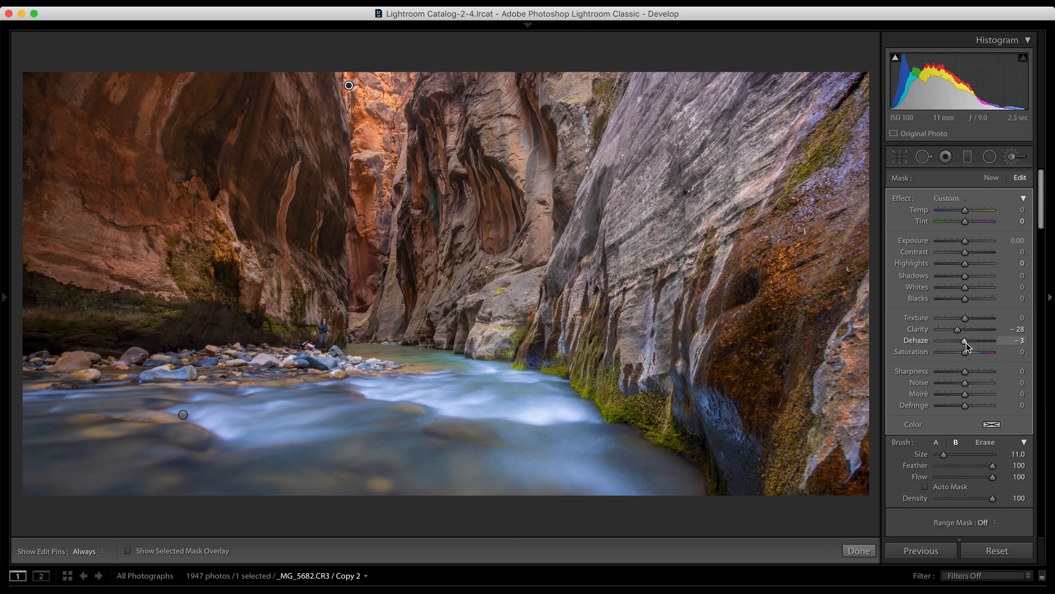
click(1018, 341)
text(-5)
key(Return)
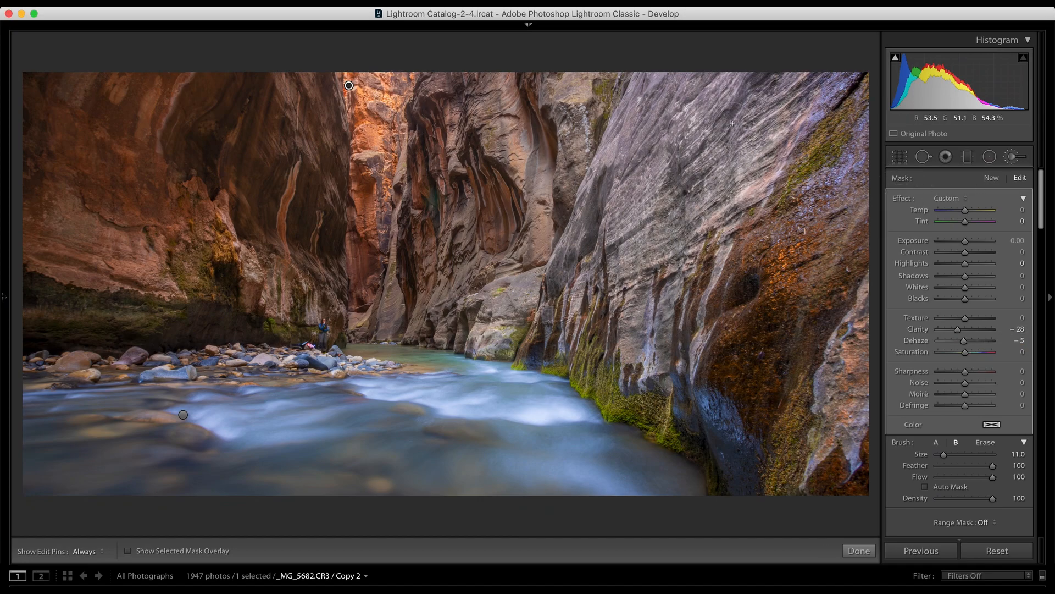
Step: Delete the orange rock's brush adjustment, undo the deletion, and finish editing with the Adjustment Brush
key(BackSpace)
key(super+z)
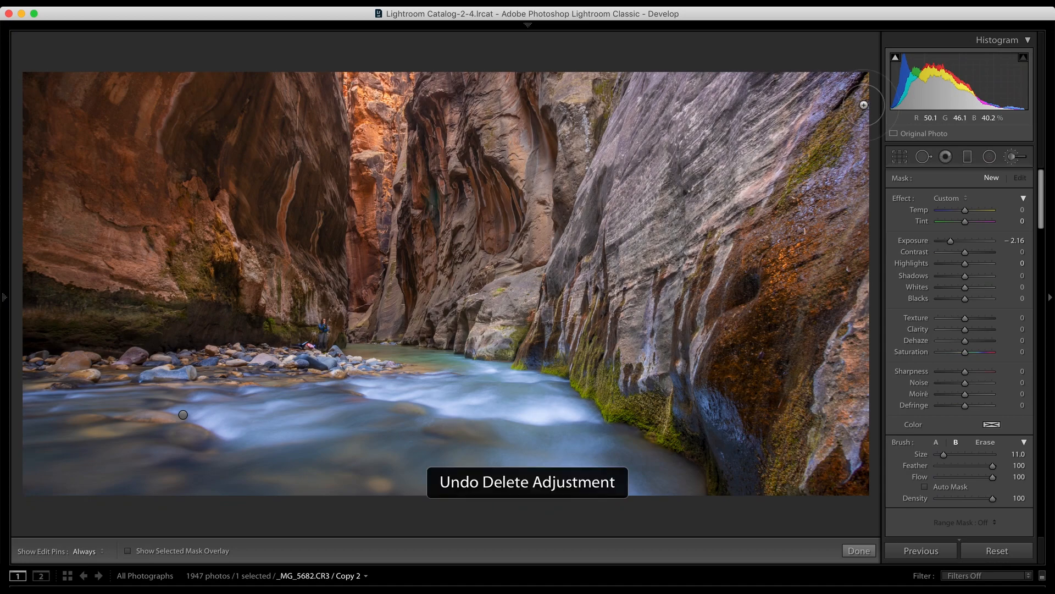
click(1012, 159)
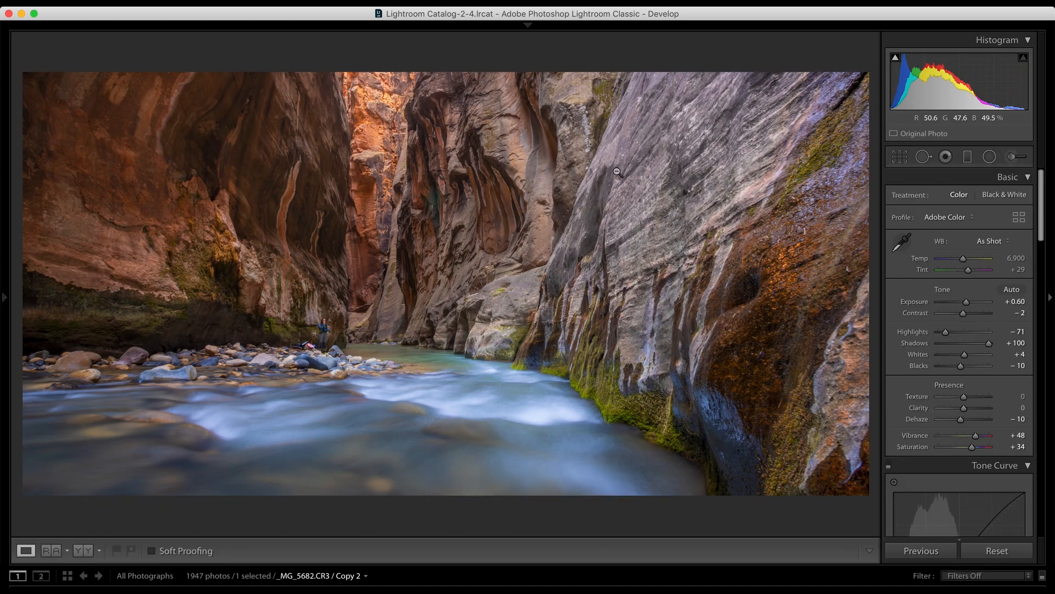